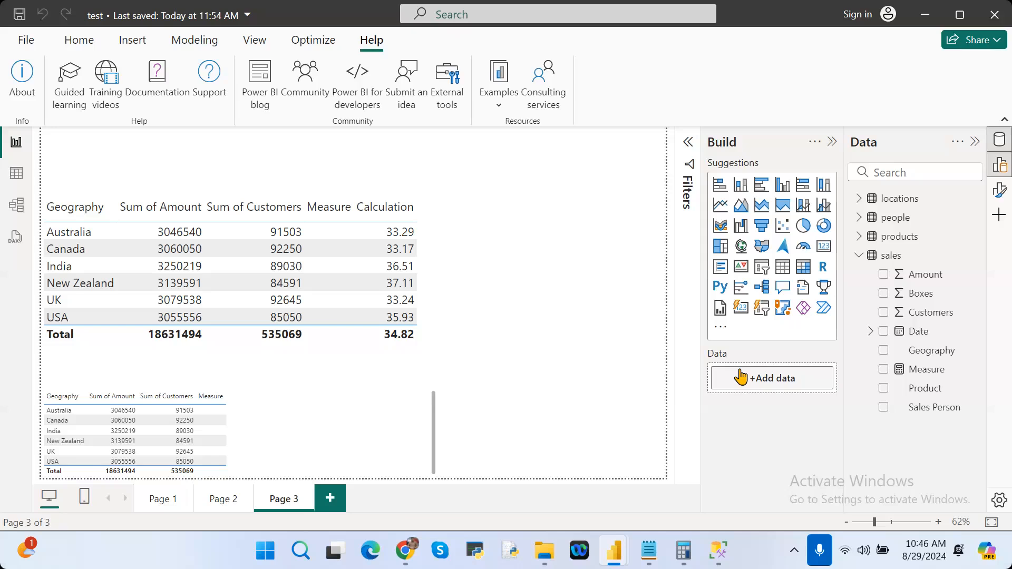
Step: Show the Amount field's column settings: Whole number data type, summarized as Sum
click(79, 43)
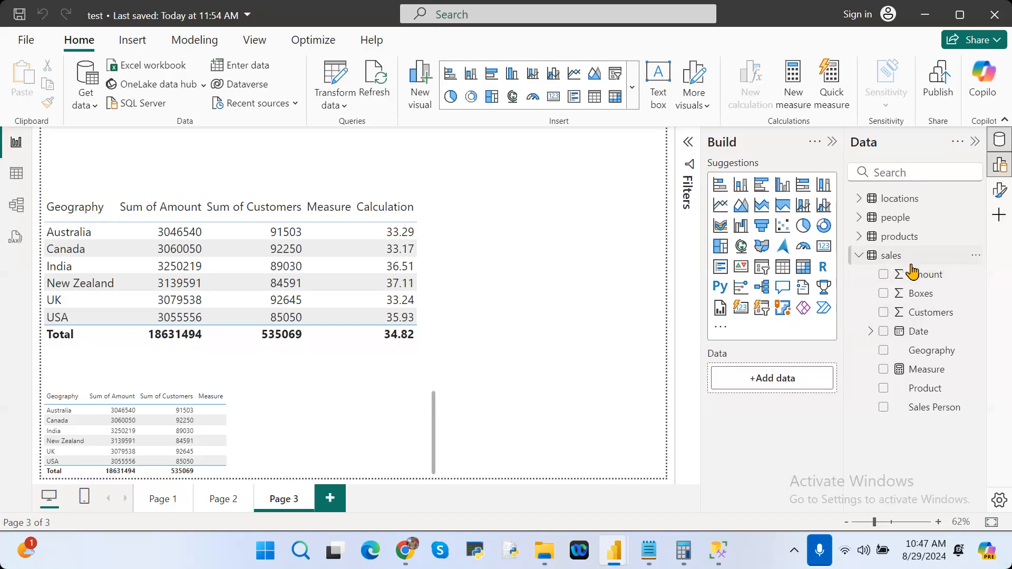
click(918, 280)
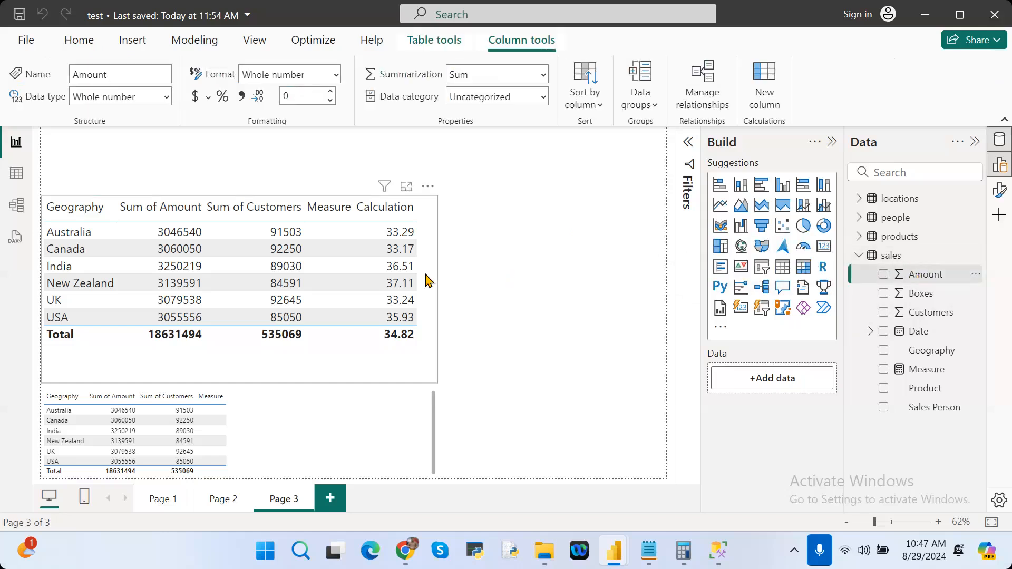
click(22, 170)
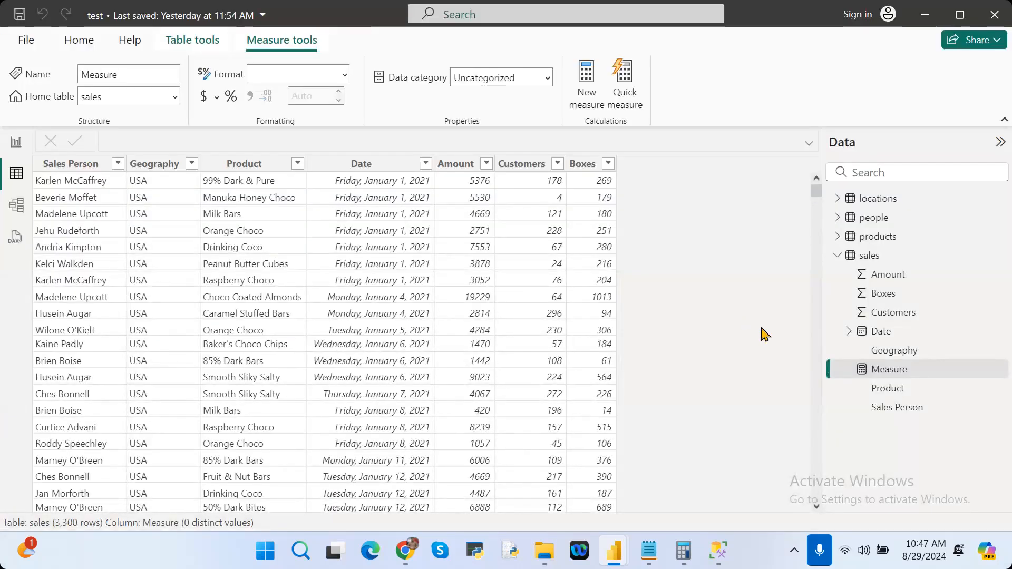
click(887, 203)
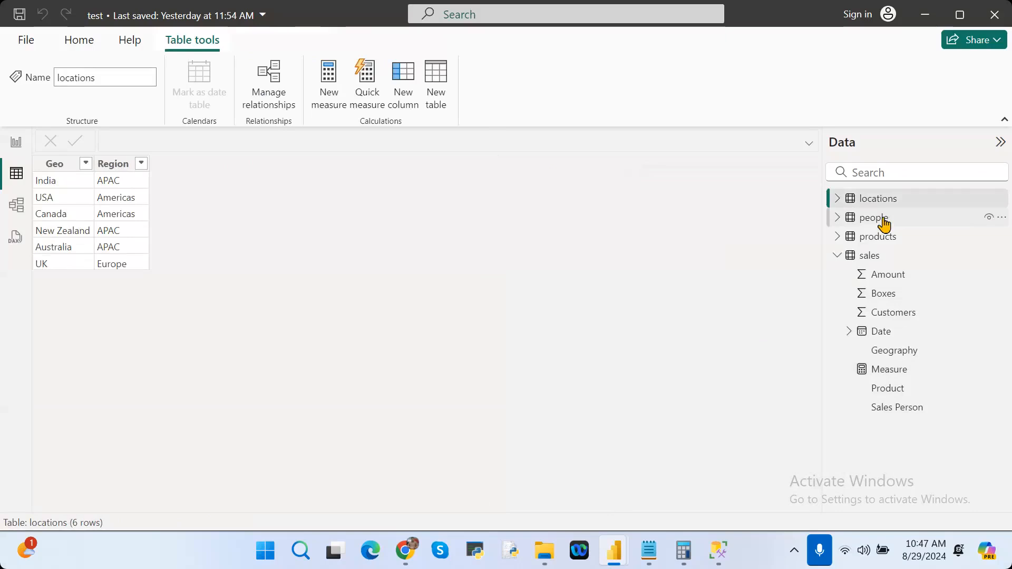
click(883, 220)
click(884, 241)
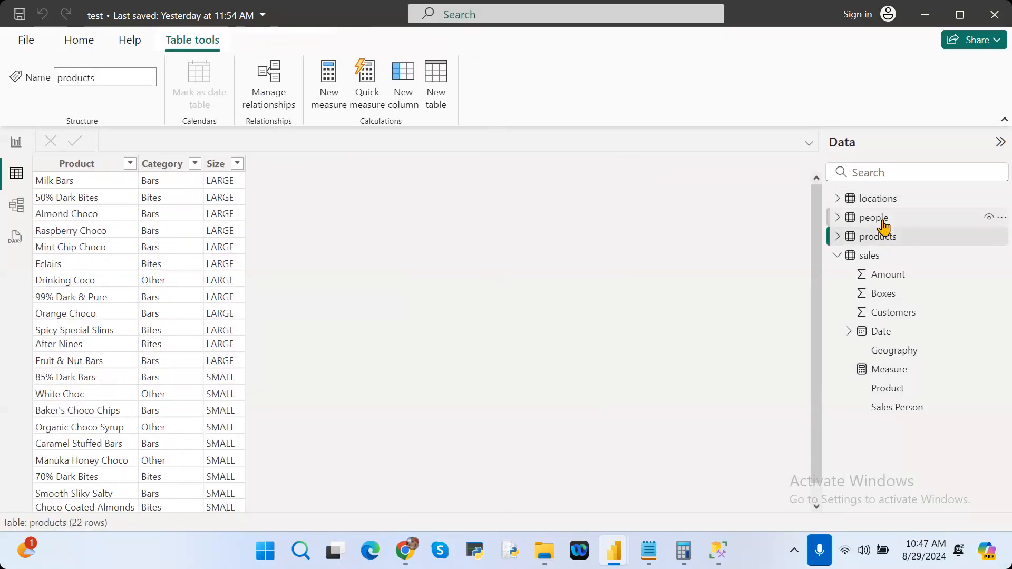
click(884, 219)
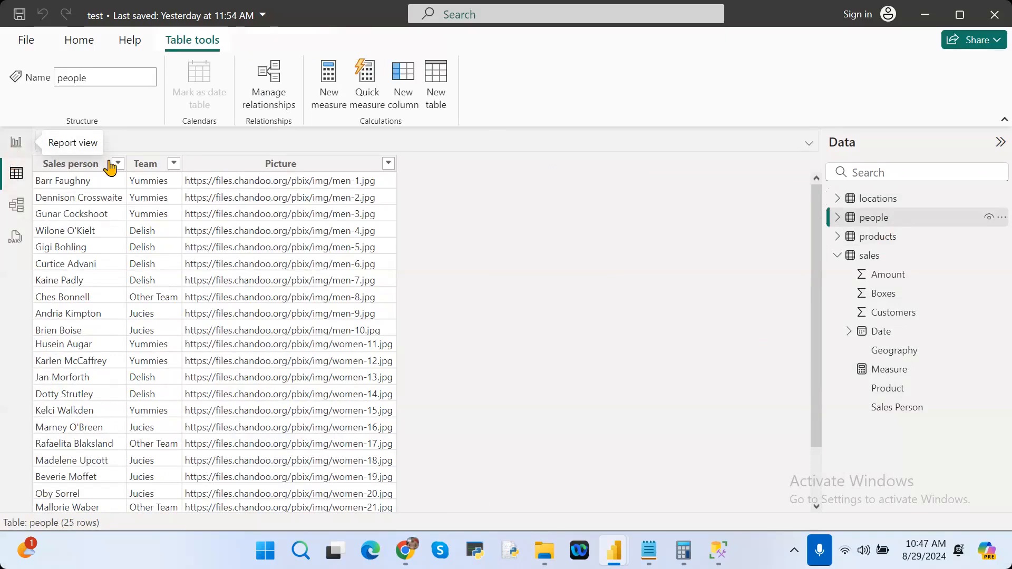
click(905, 238)
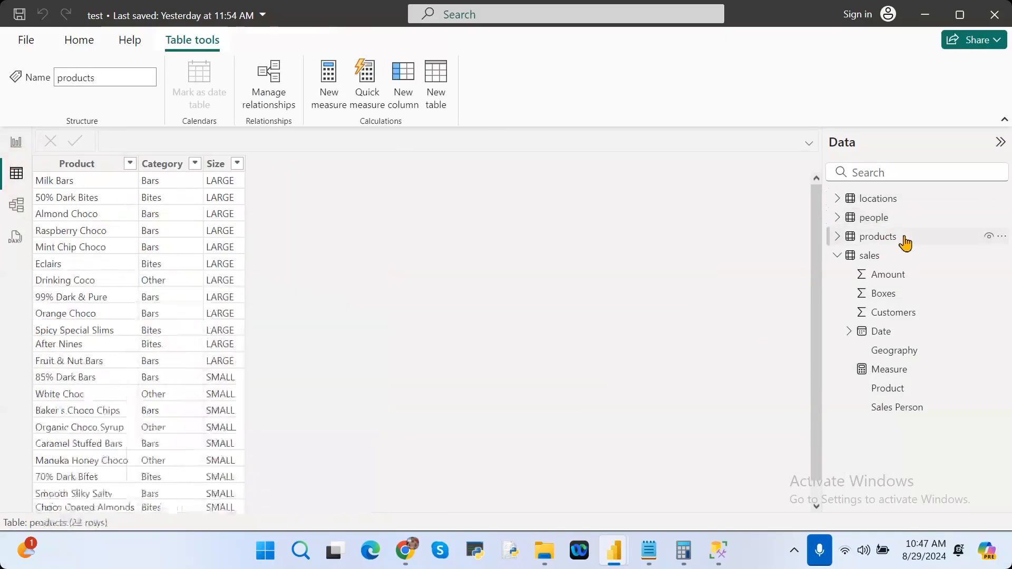
click(891, 257)
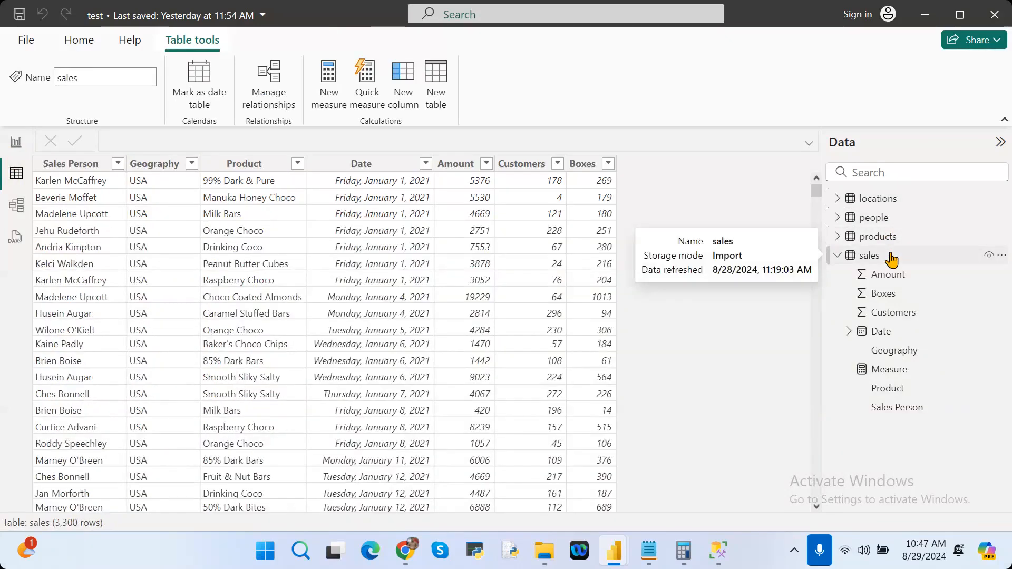
click(15, 145)
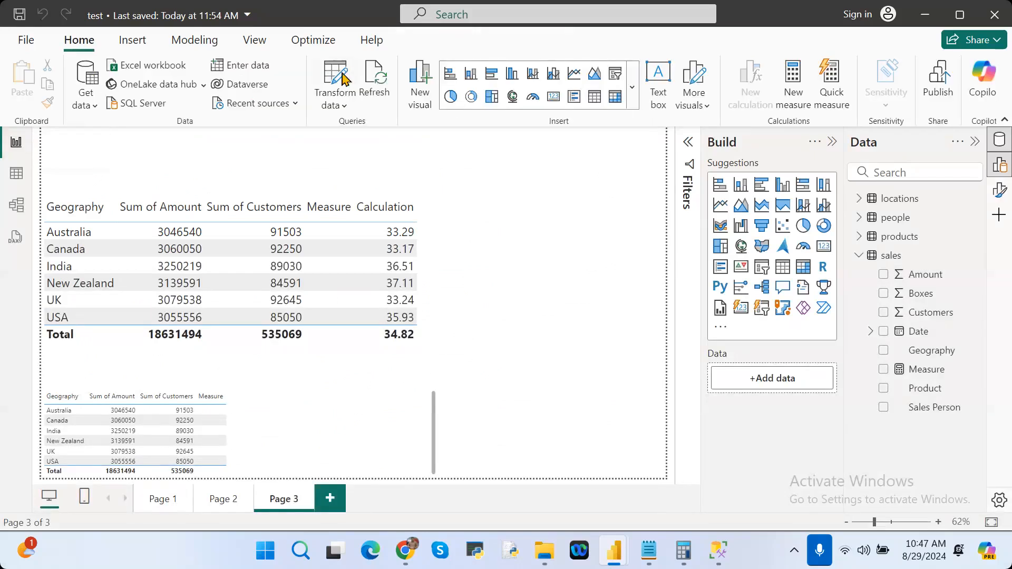
Step: Start a hand-entered table with column headers ProductId and Name
click(255, 64)
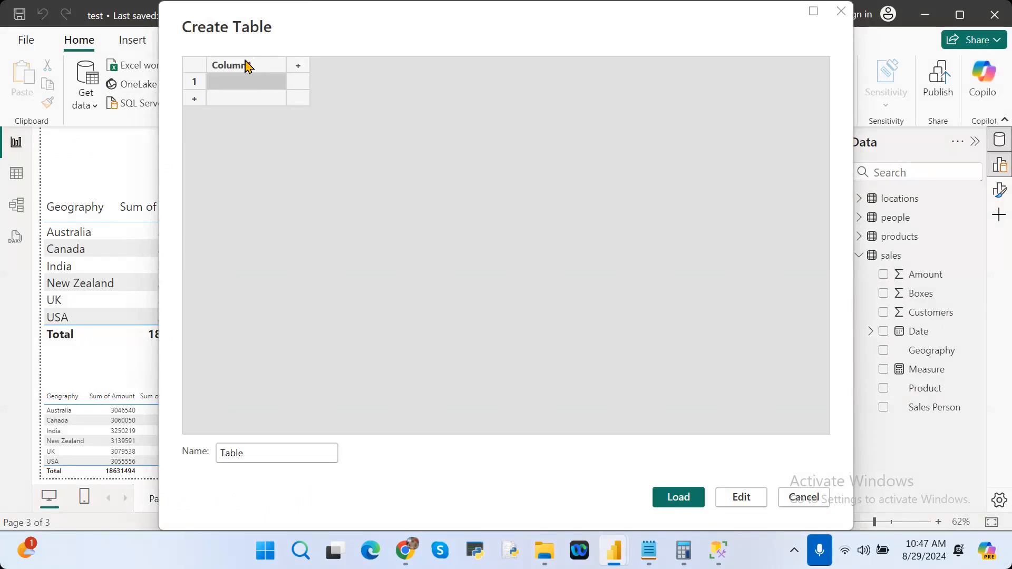
double_click(245, 65)
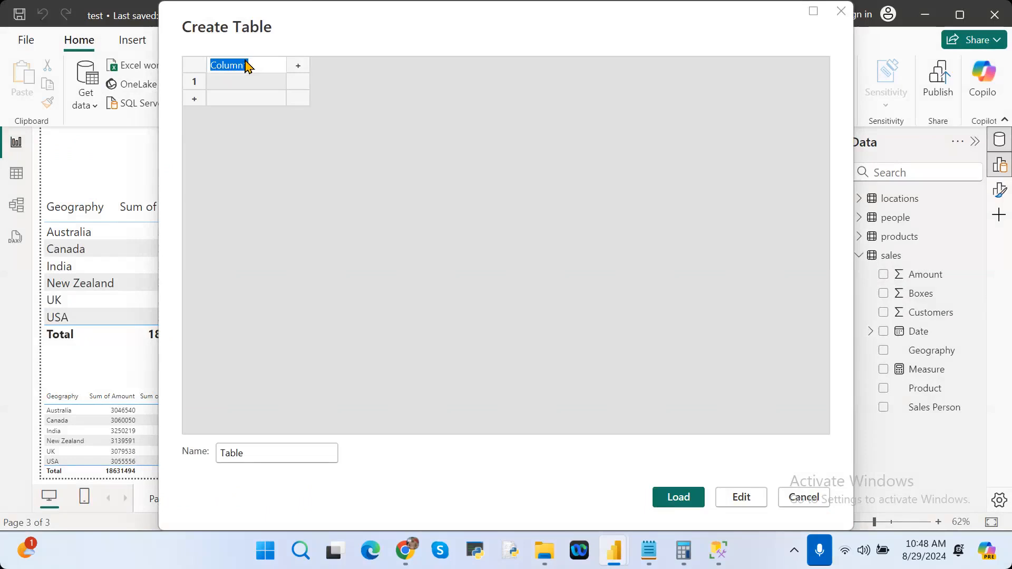
text(ProductId)
key(Tab)
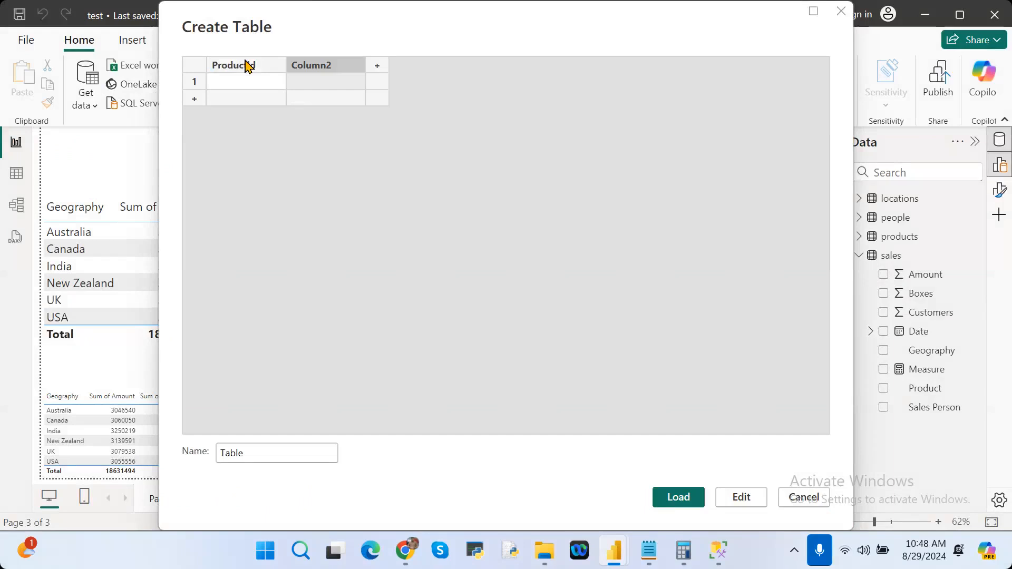
text(Name)
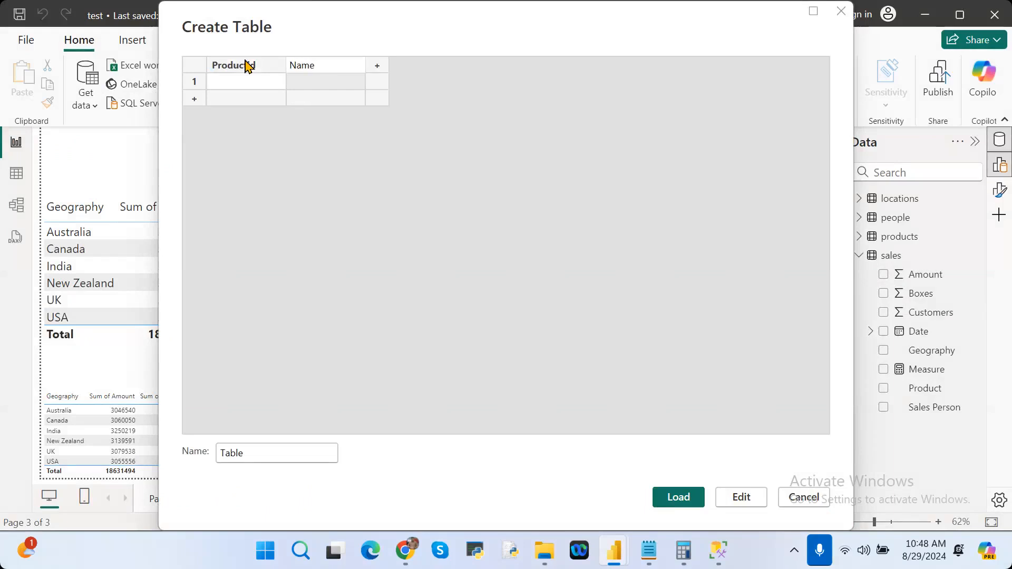
key(Return)
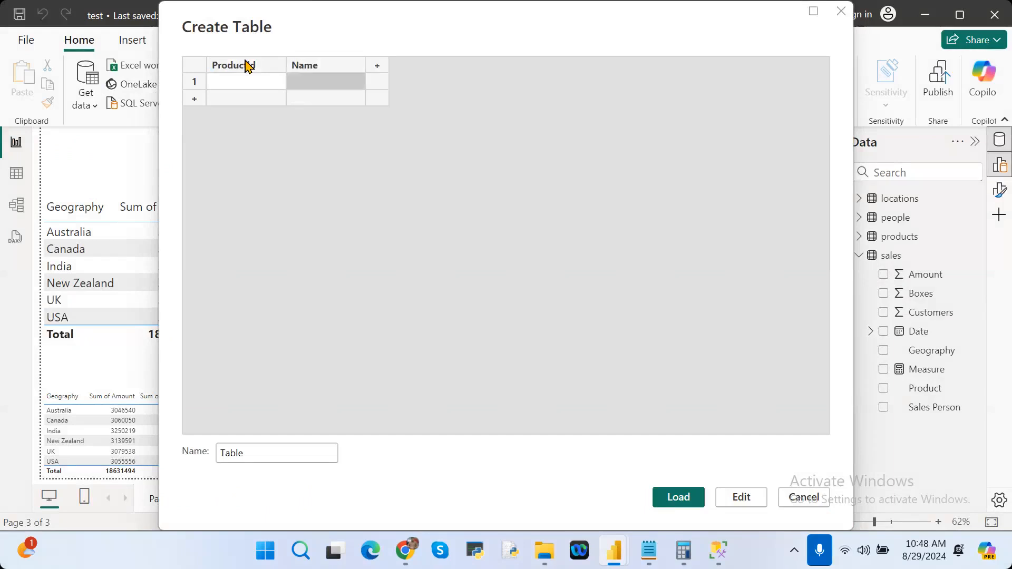
Step: Fill the ProductId column with the values 1, 2, 3, 4 and 5
key(Left)
text(1)
key(Return)
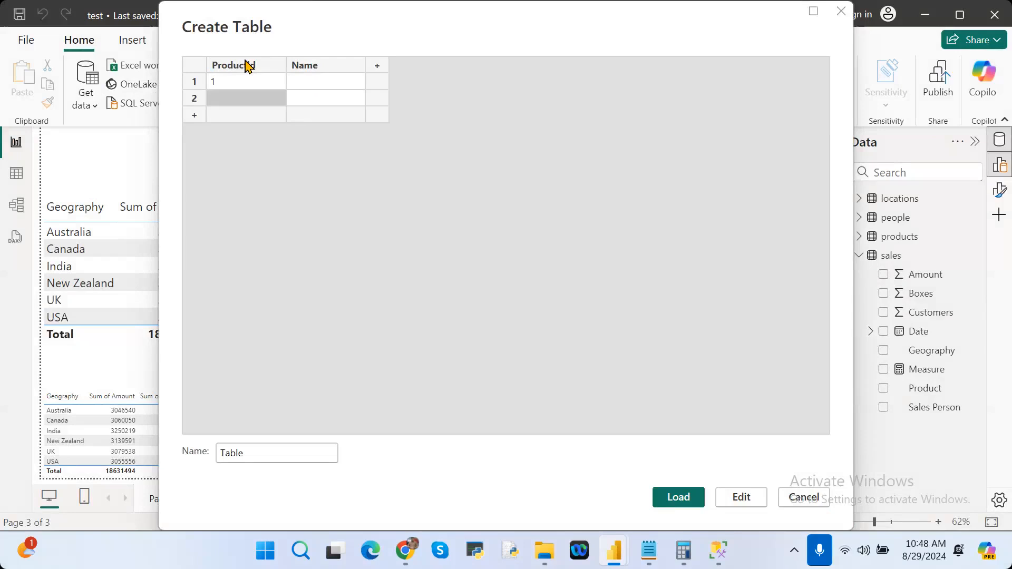
text(2)
key(Return)
text(3)
key(Return)
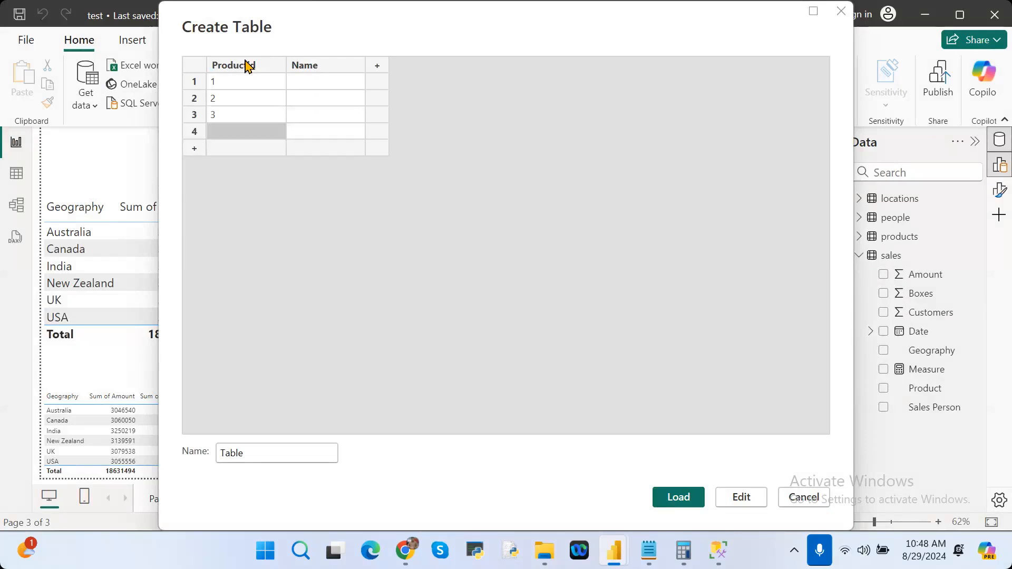
text(4)
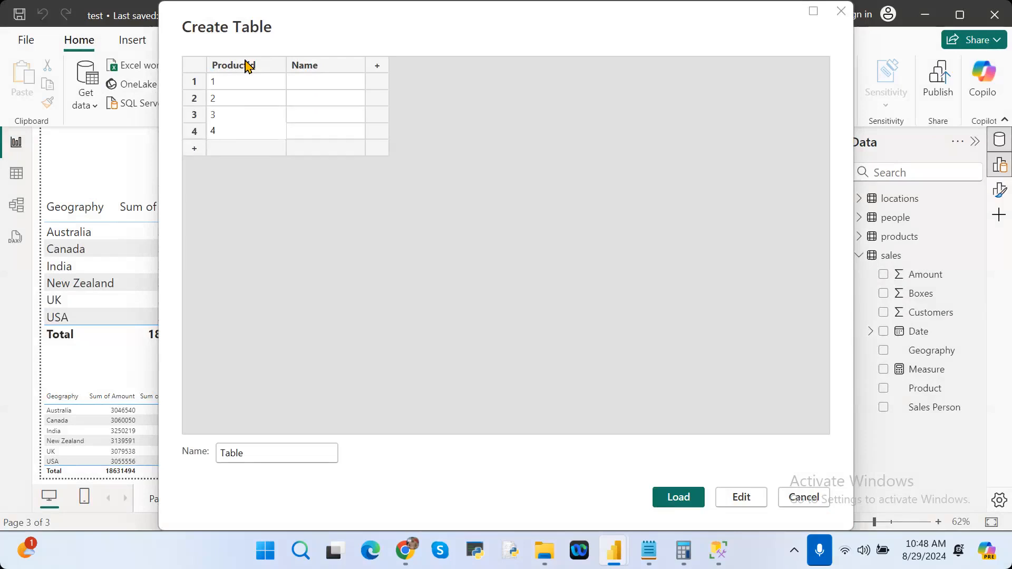
key(Return)
text(5)
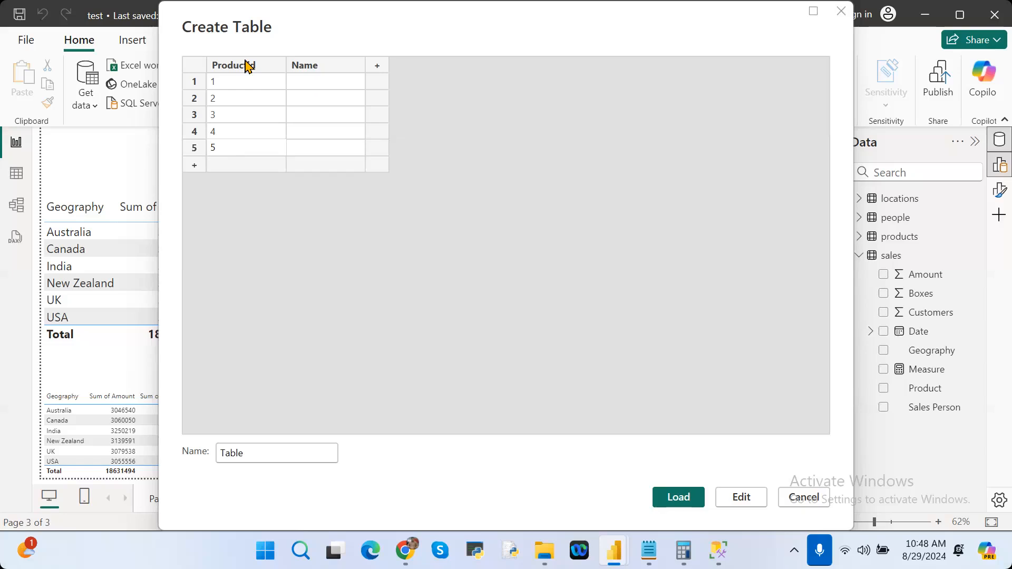
Step: Enter the Names aa, bb, cc, dd and ee, and load the table
click(326, 87)
text(aa)
key(Return)
text(bb)
key(Return)
text(cc)
key(Return)
text(dd)
key(Return)
text(ee)
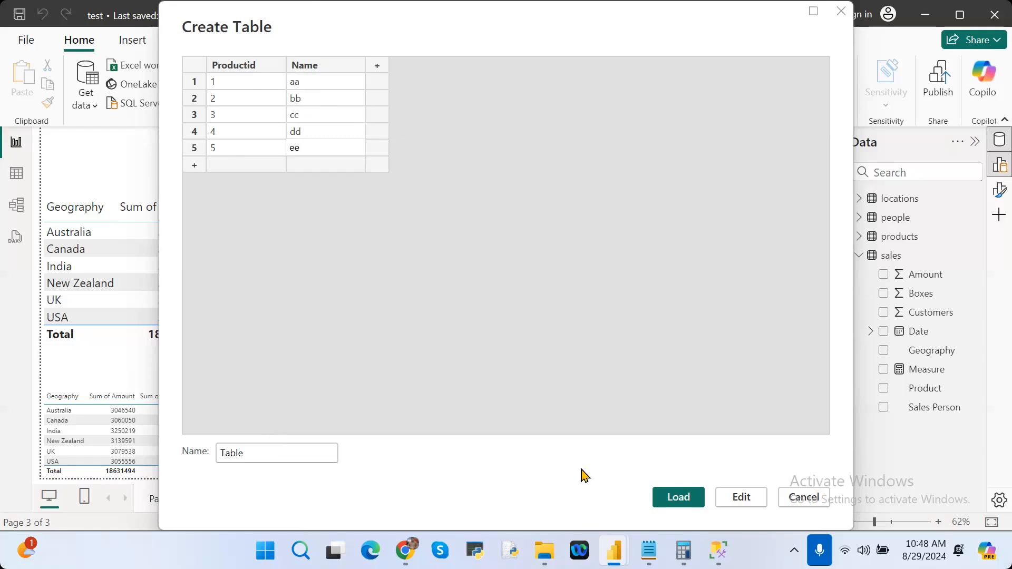
click(690, 502)
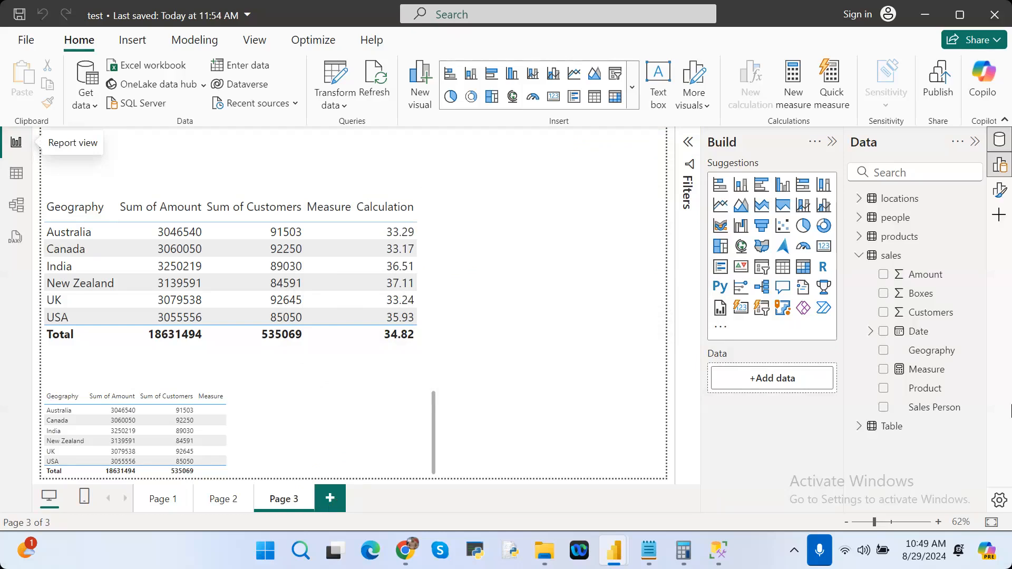
Step: Collapse the sales table's field list and add a blank Page 4
click(859, 256)
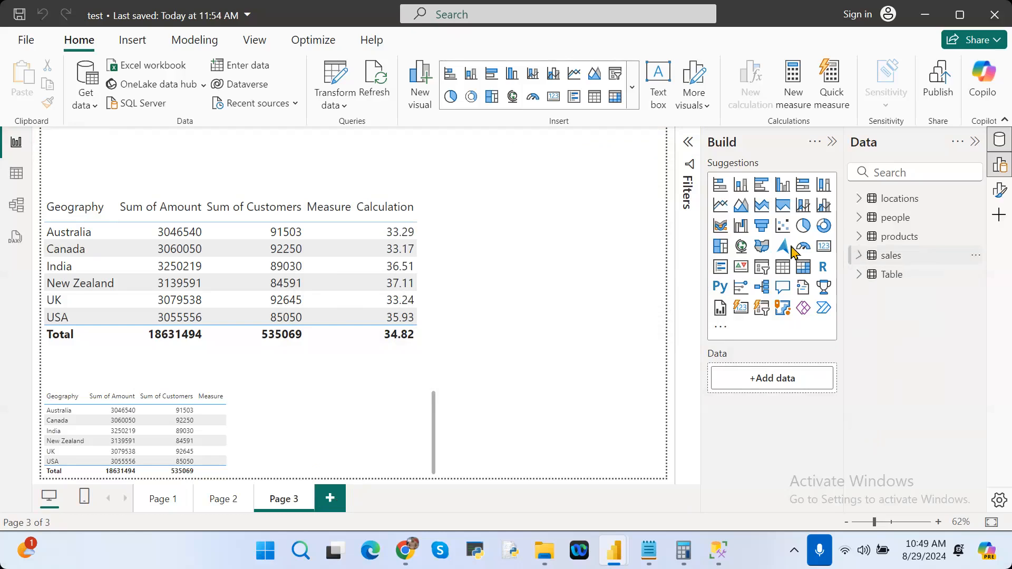
click(330, 496)
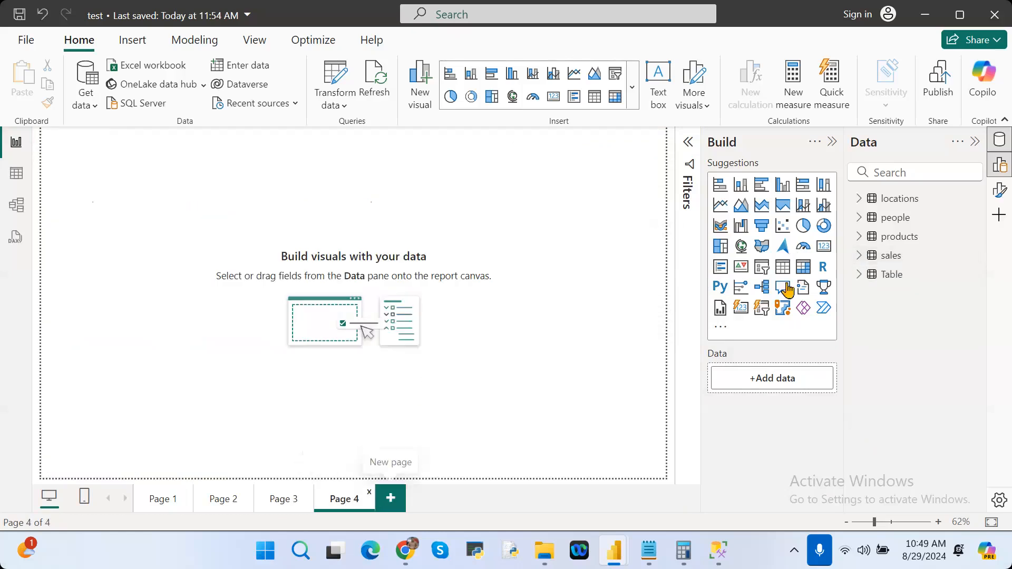
Step: Build a table visual of Name with Sum of Productid, positioned at the page's left
click(894, 281)
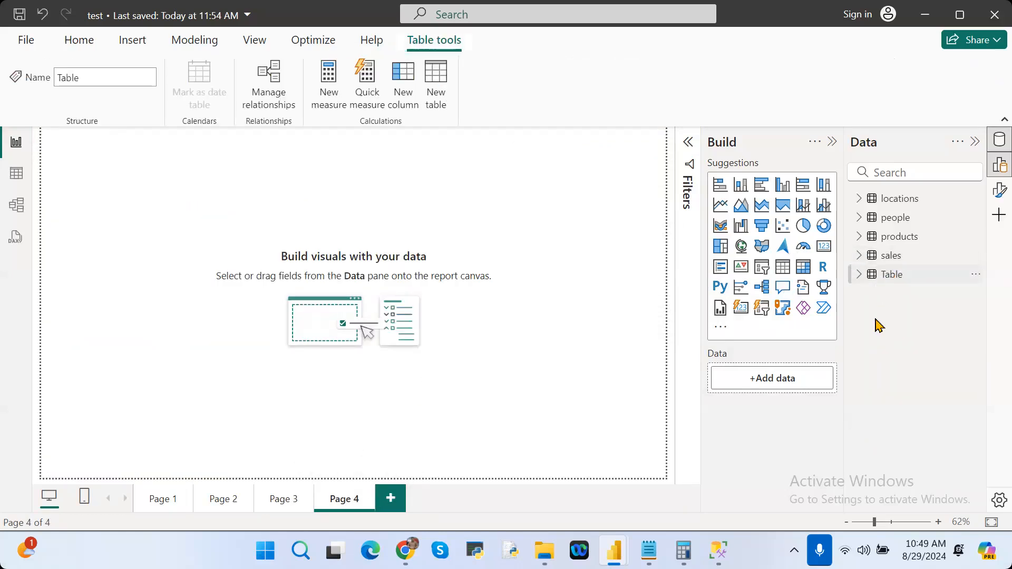
click(783, 268)
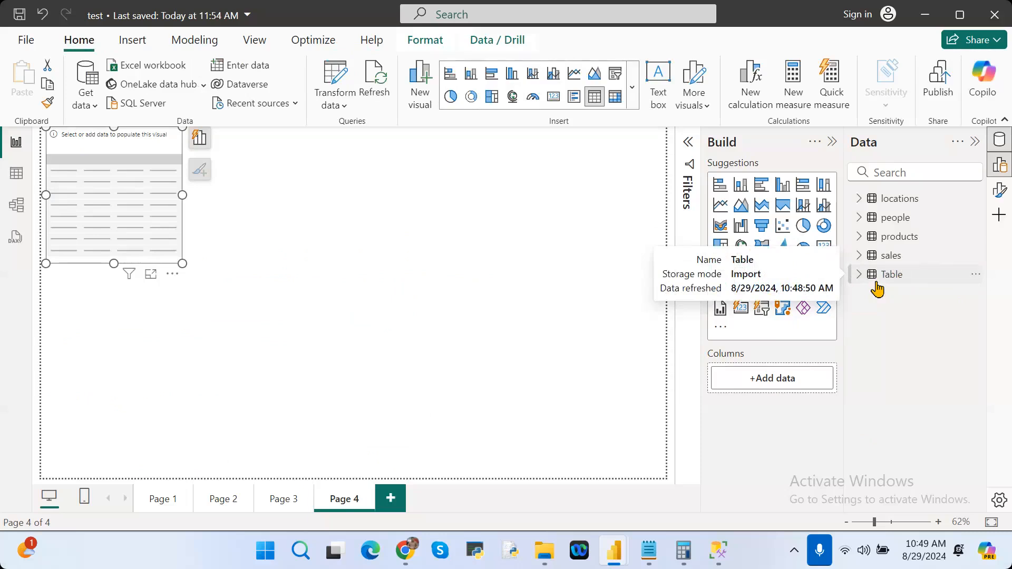
drag(148, 162, 485, 226)
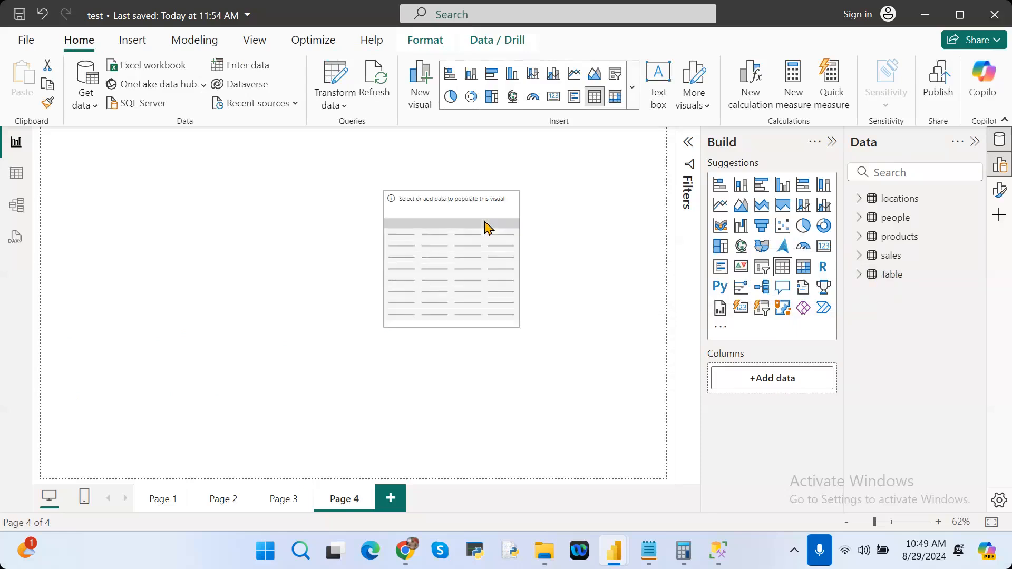
click(856, 275)
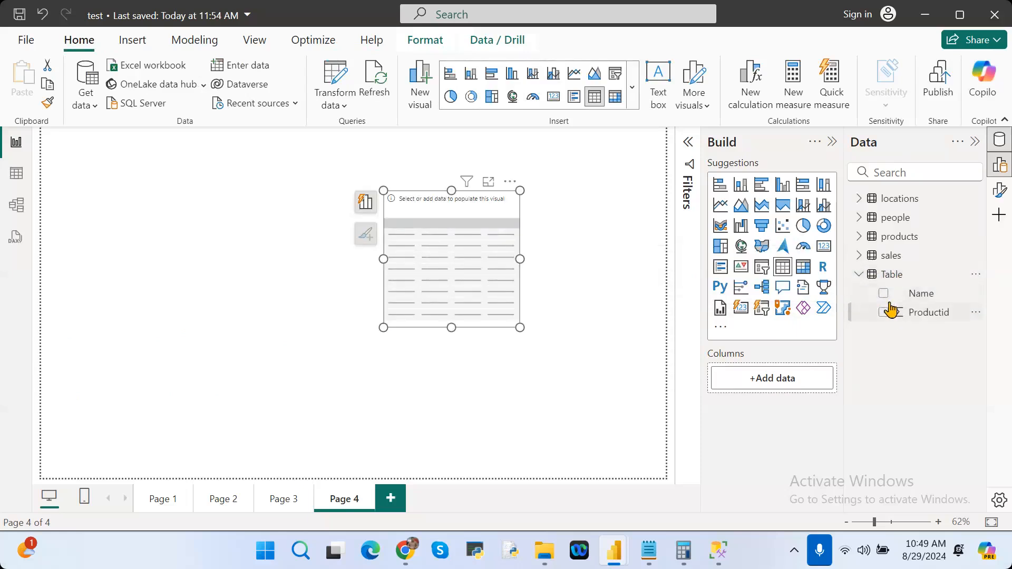
click(883, 295)
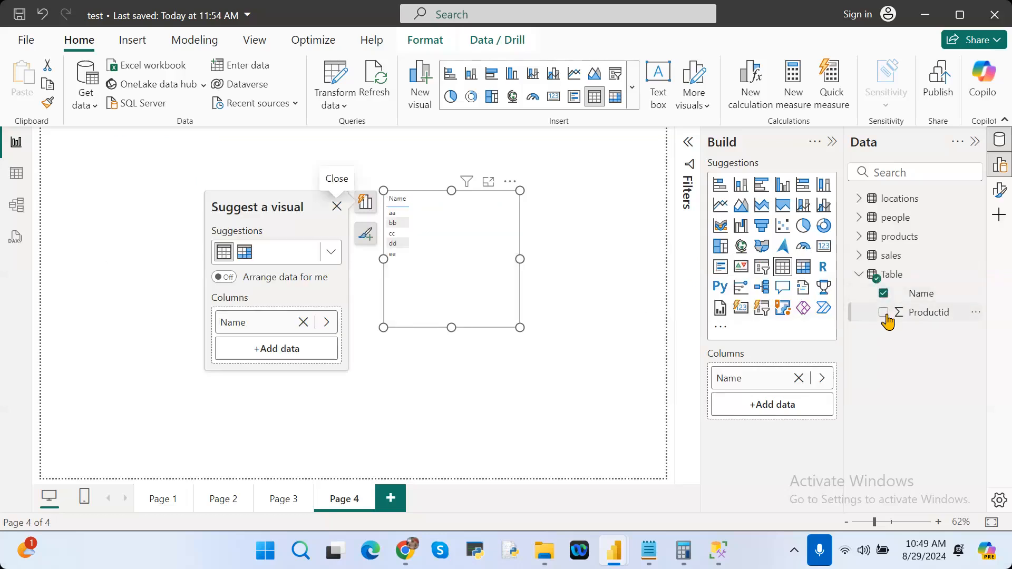
click(884, 313)
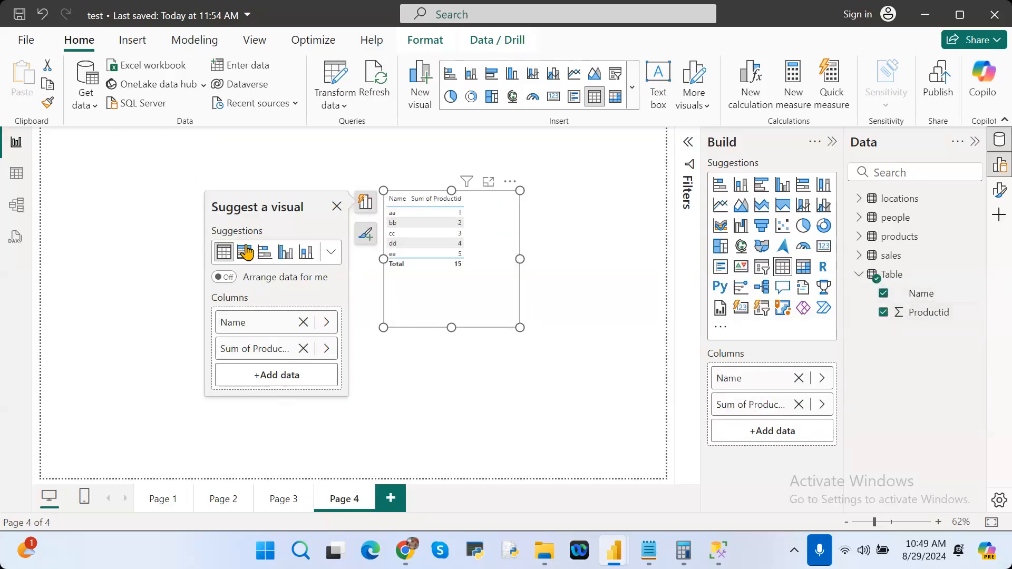
drag(510, 191, 234, 196)
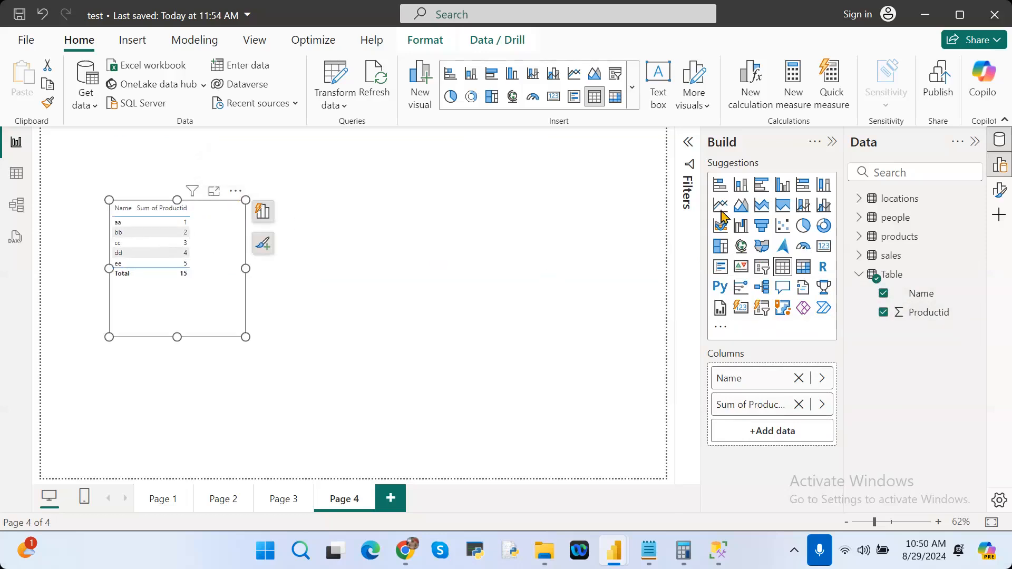
Step: Set the table's global font size to 18 and enlarge the visual
click(1000, 192)
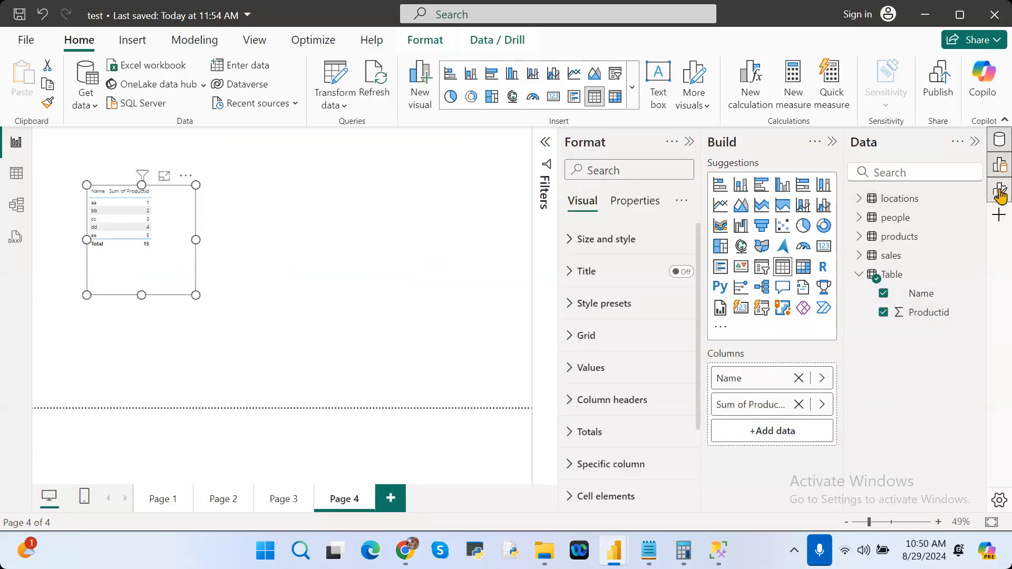
click(565, 340)
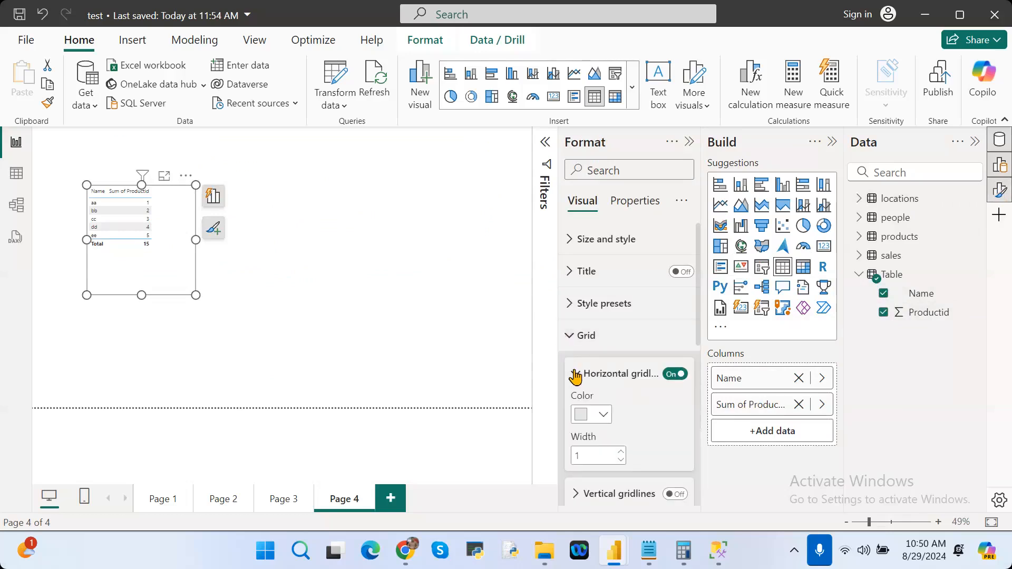
click(575, 375)
click(575, 488)
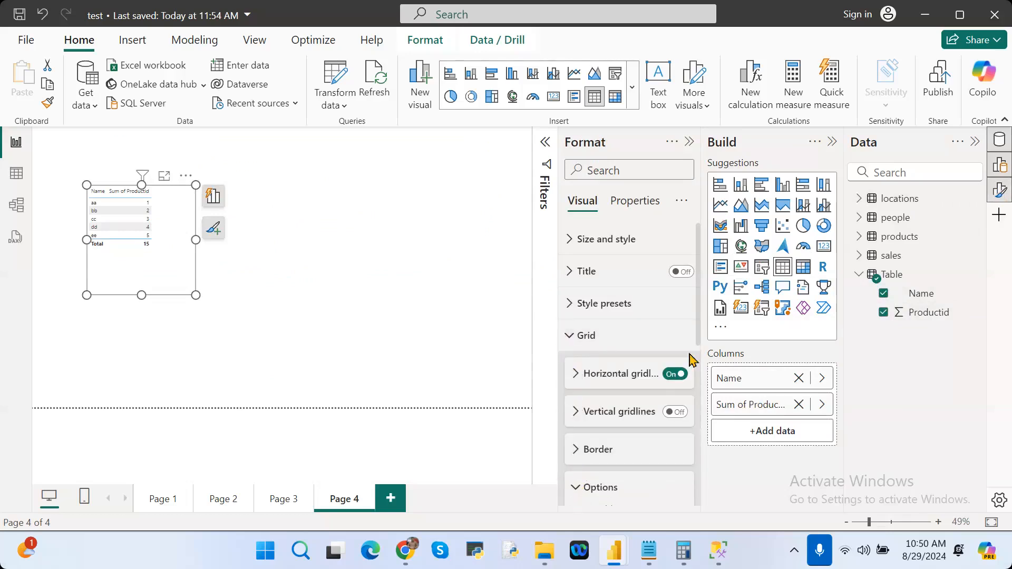
drag(698, 338, 704, 421)
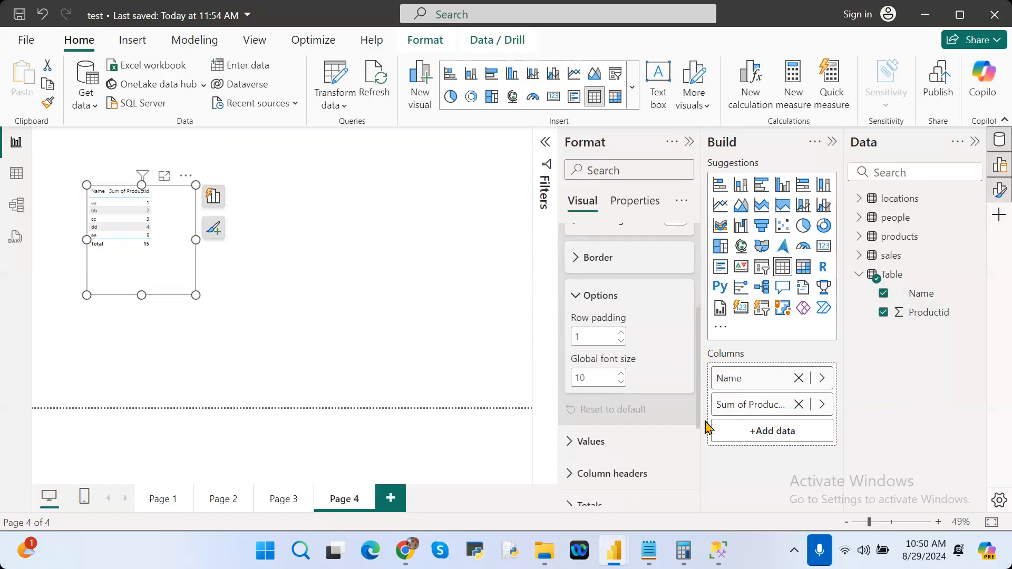
click(593, 379)
text(18)
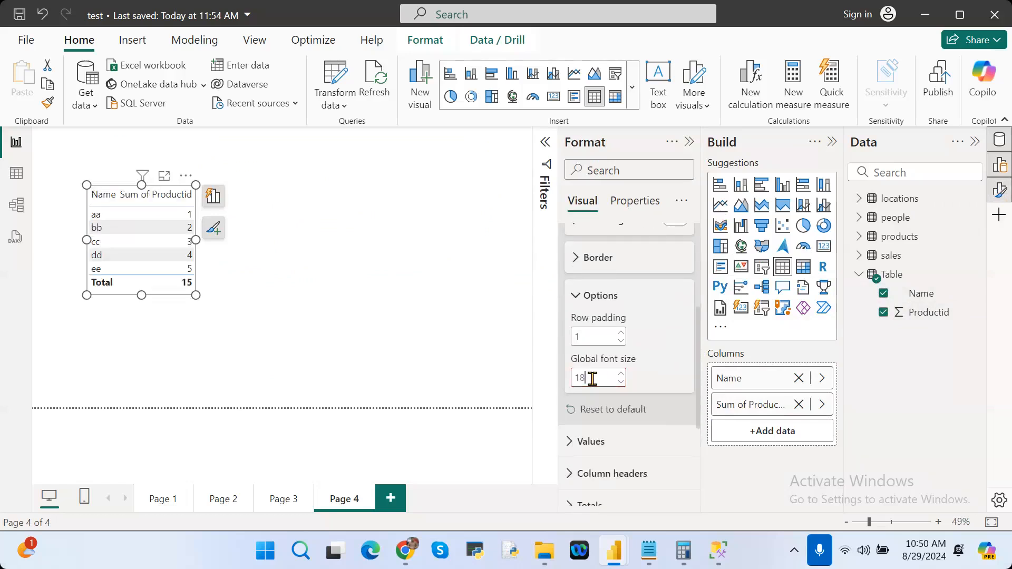
drag(194, 296, 235, 374)
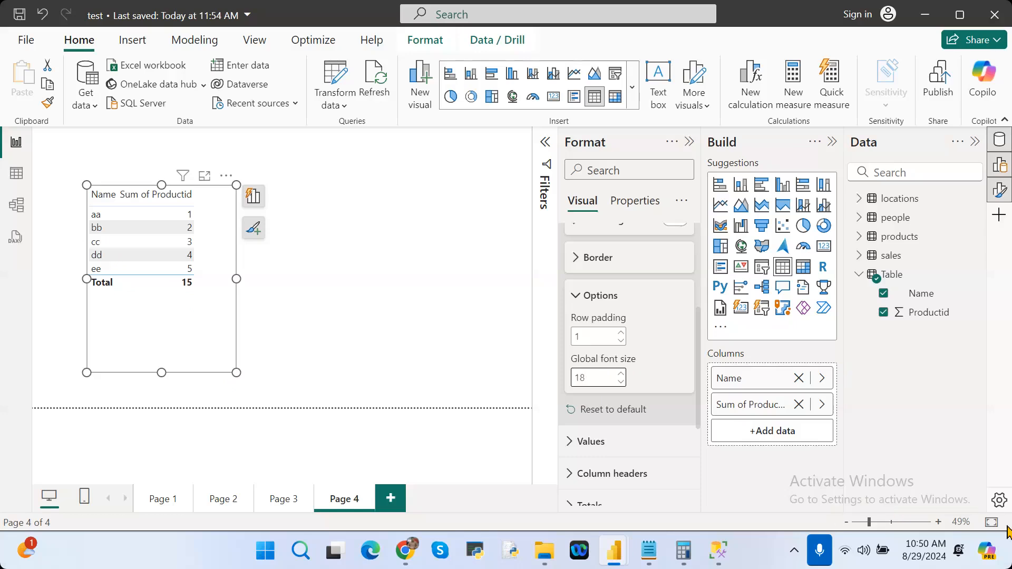
Step: Open the Power BI Excel workbook from the Windows desktop
click(1010, 549)
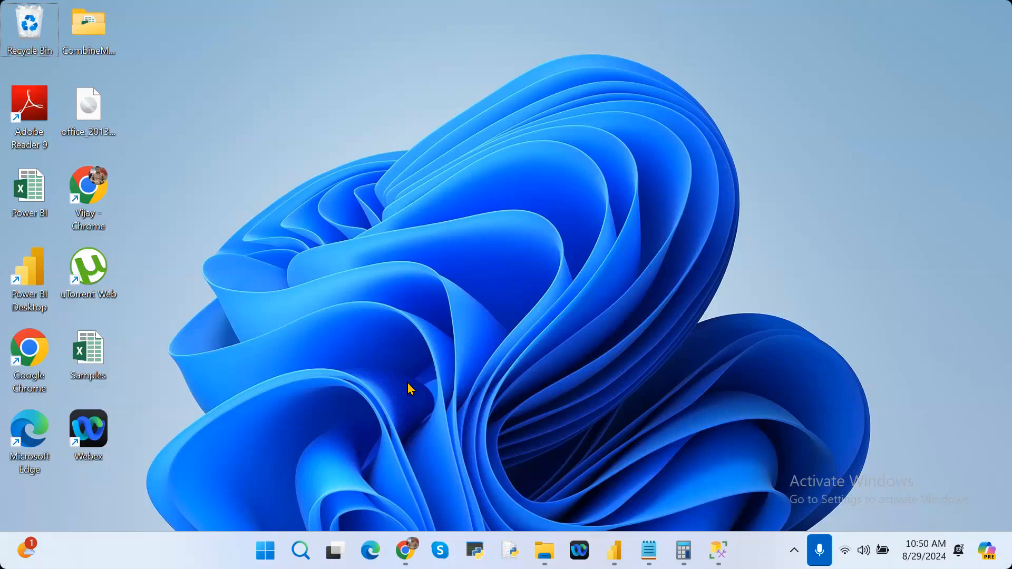
click(29, 196)
double_click(29, 196)
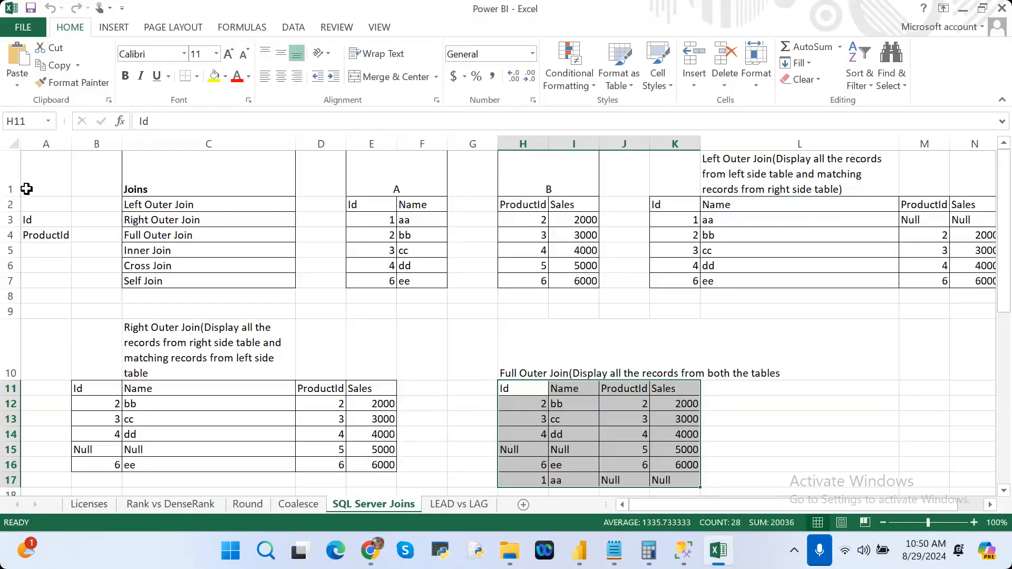
Step: Add a new worksheet and put the header 'id' in cell D2
click(523, 504)
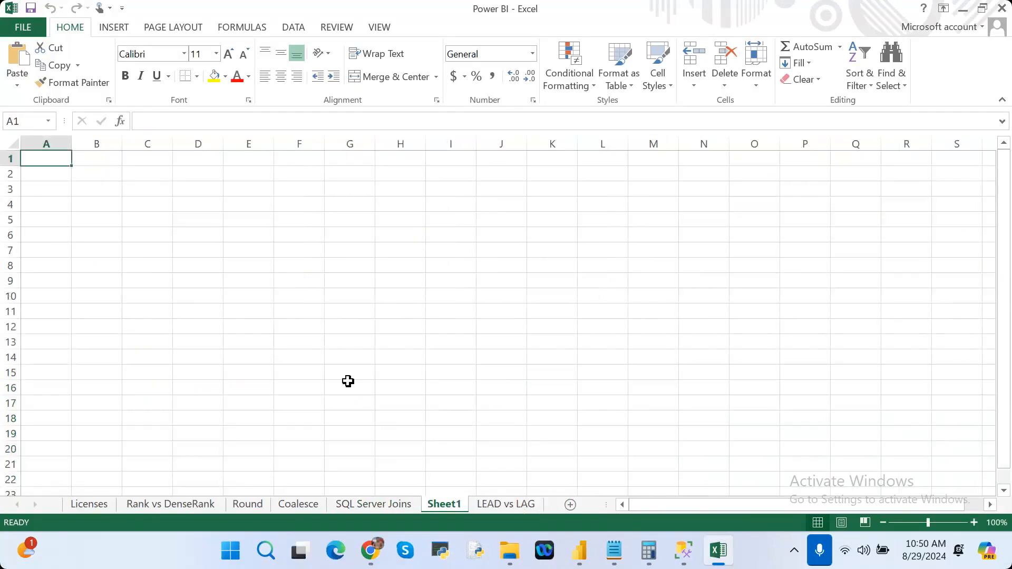
click(184, 178)
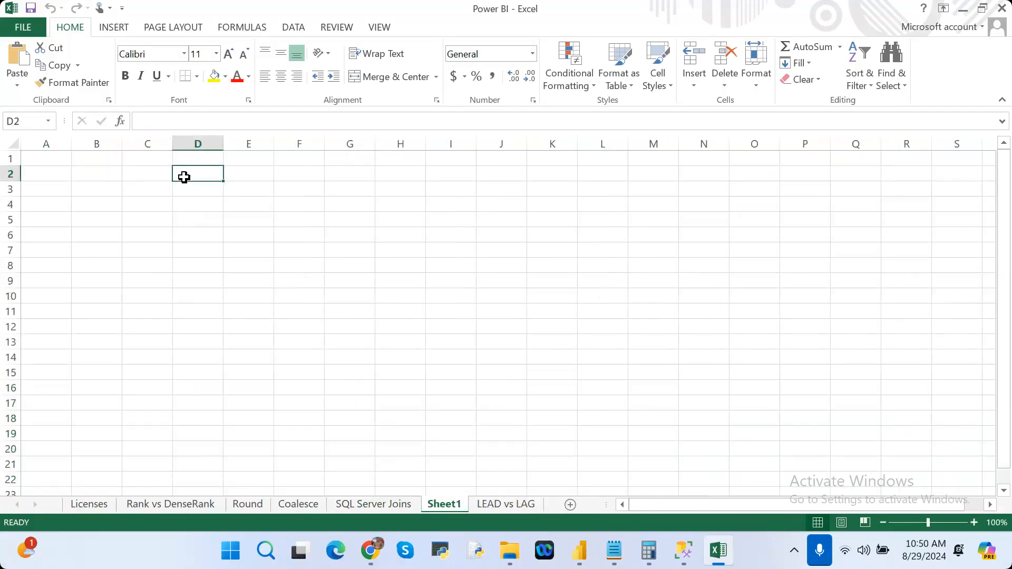
text(id)
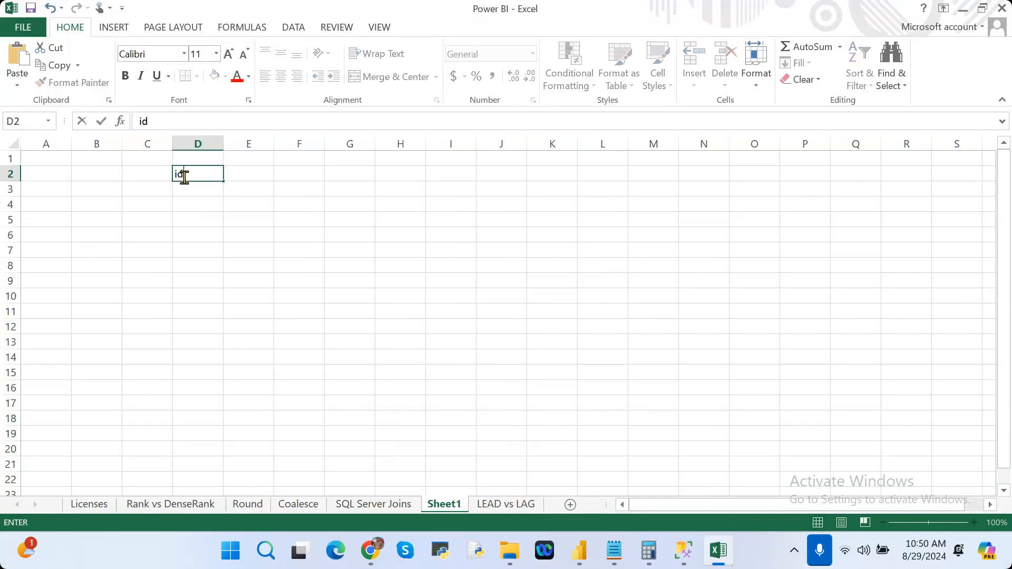
key(Return)
Step: Enter the ids 1, 2, 3, 5 and 4 in D3:D7 and select them to check their sum
text(1)
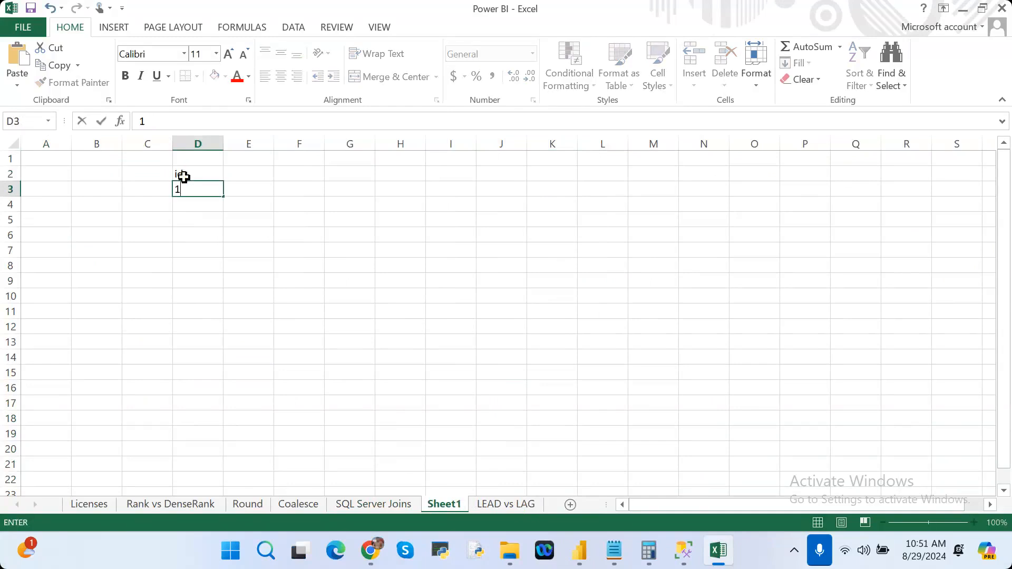
key(Return)
text(2)
key(Return)
text(3)
key(Return)
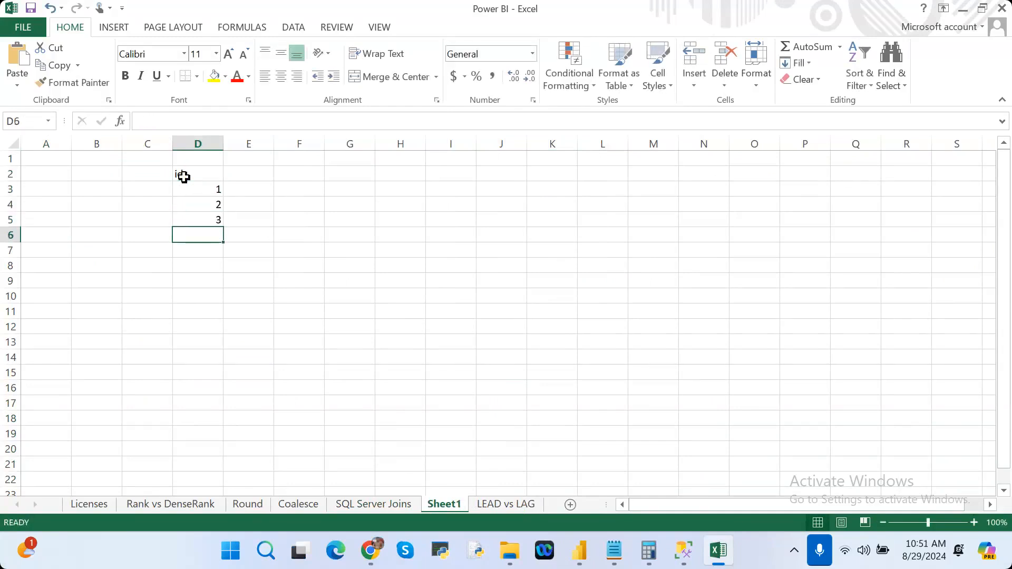
text(5)
key(Return)
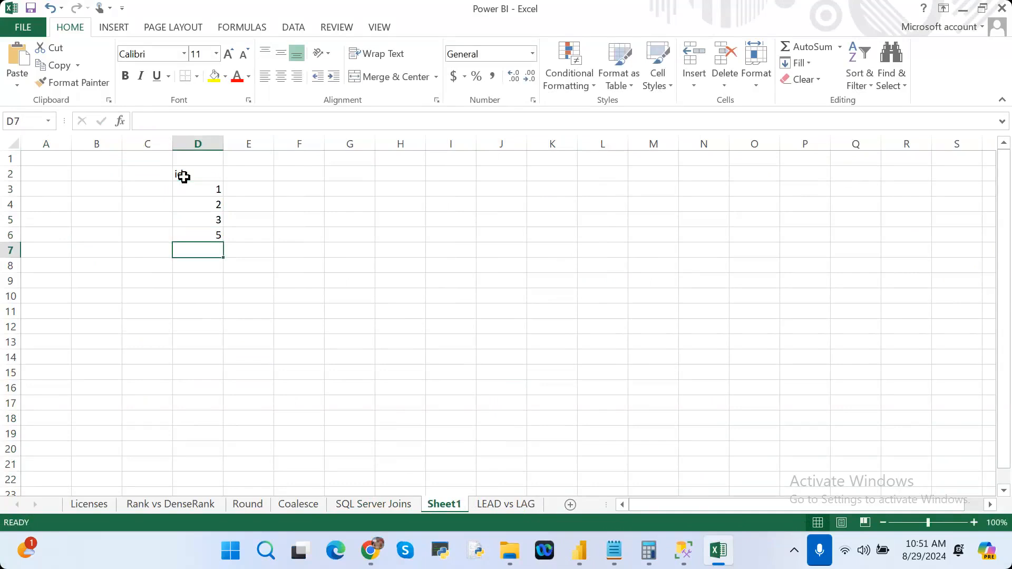
text(4)
key(Return)
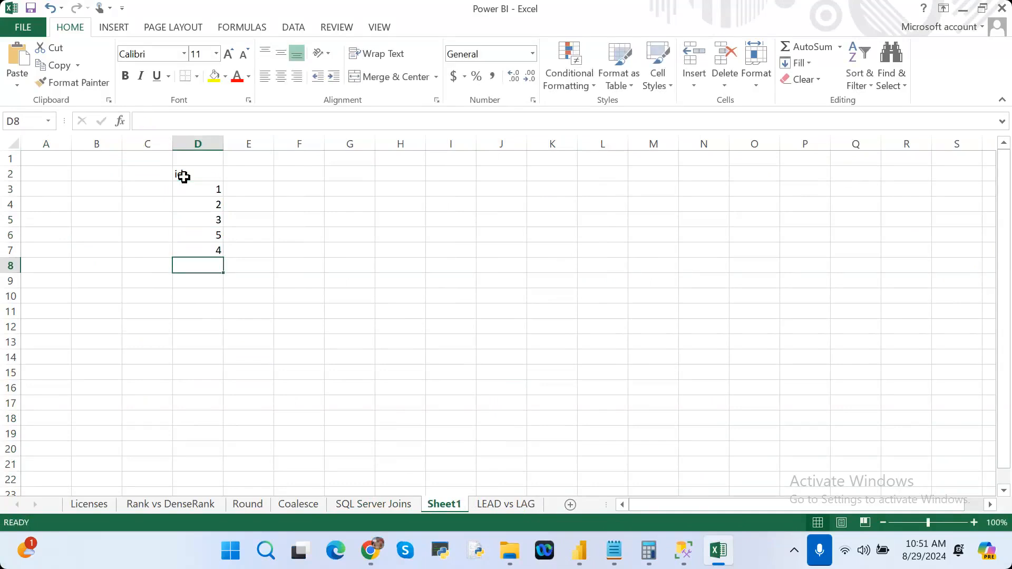
drag(197, 190, 206, 244)
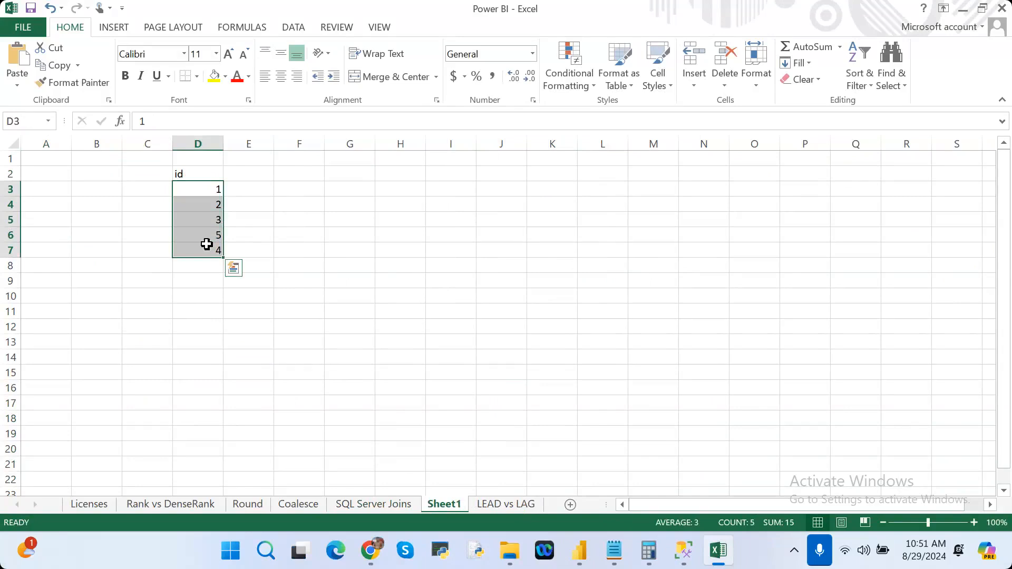
click(290, 193)
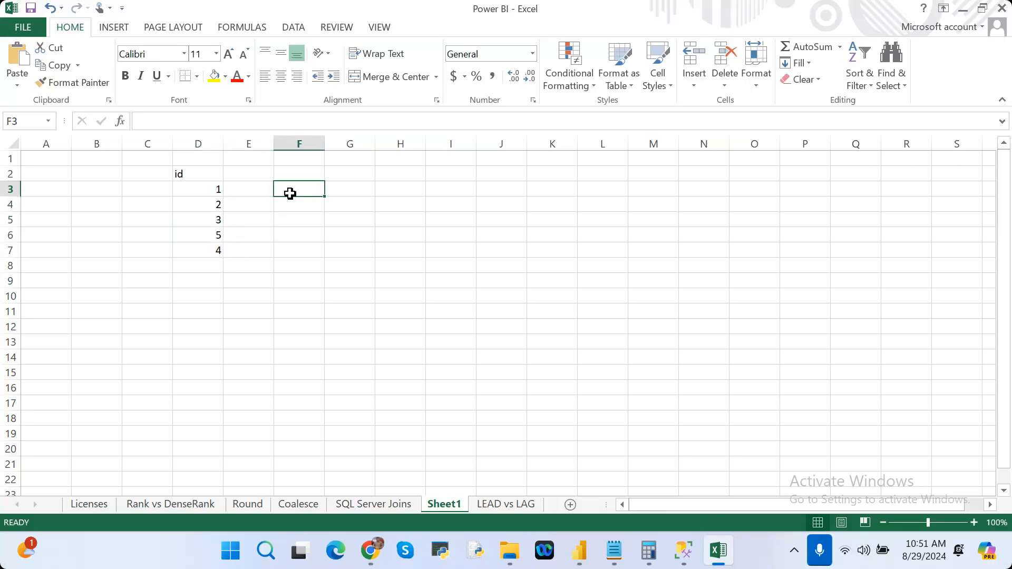
Step: Enter running totals 1, 3 and 6 in E3:E5 beside the ids
click(261, 188)
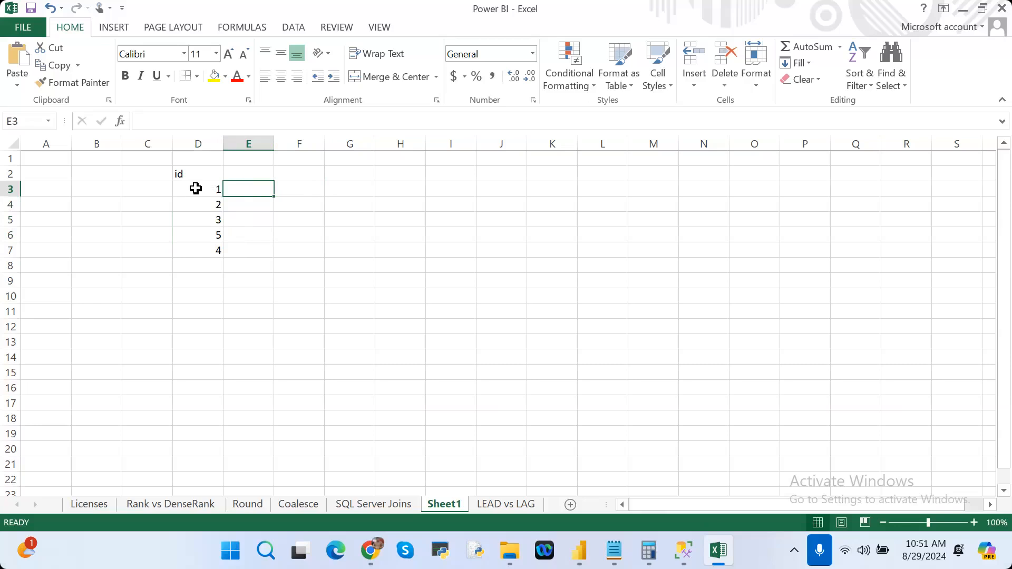
text(1)
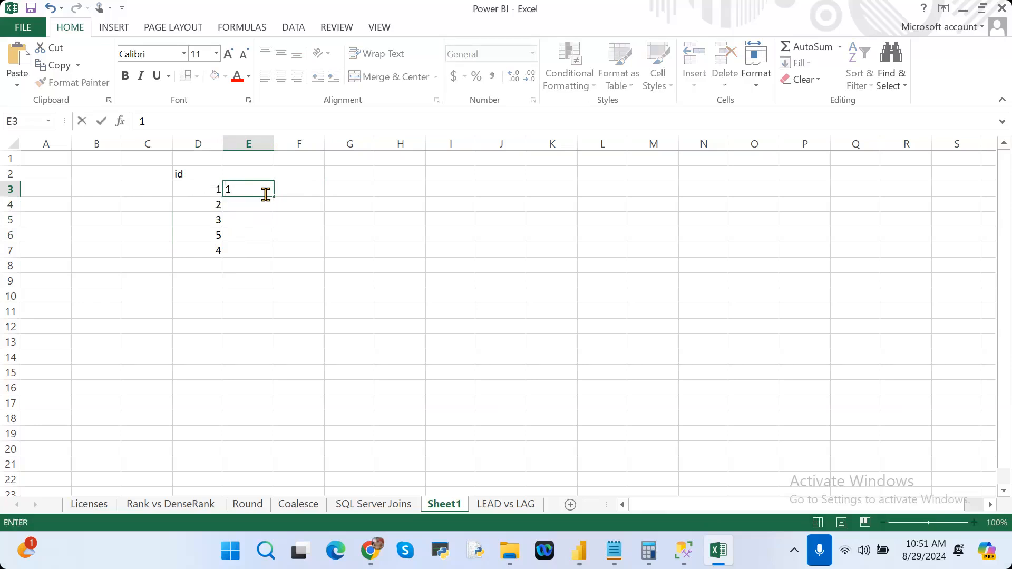
key(Return)
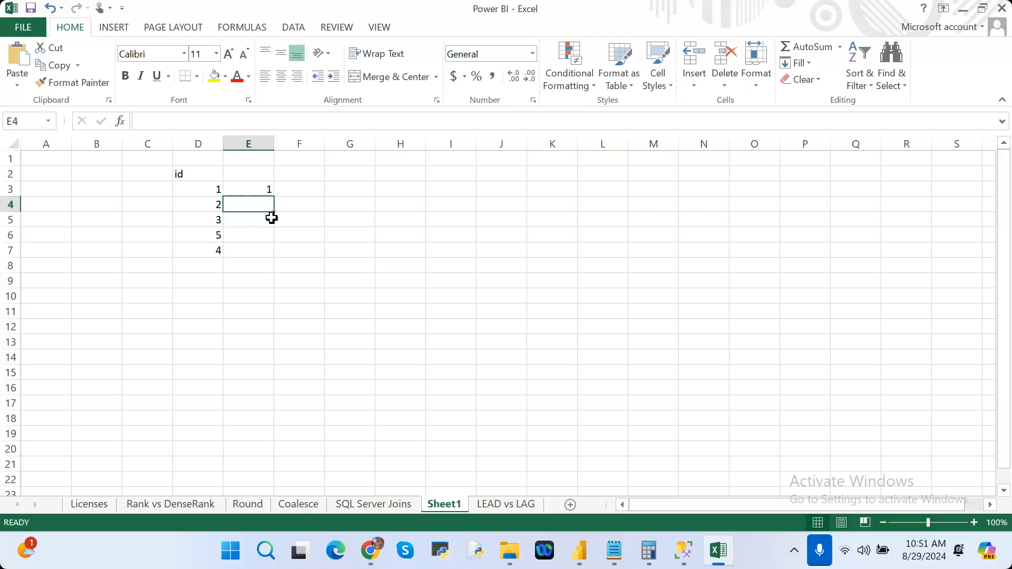
click(201, 207)
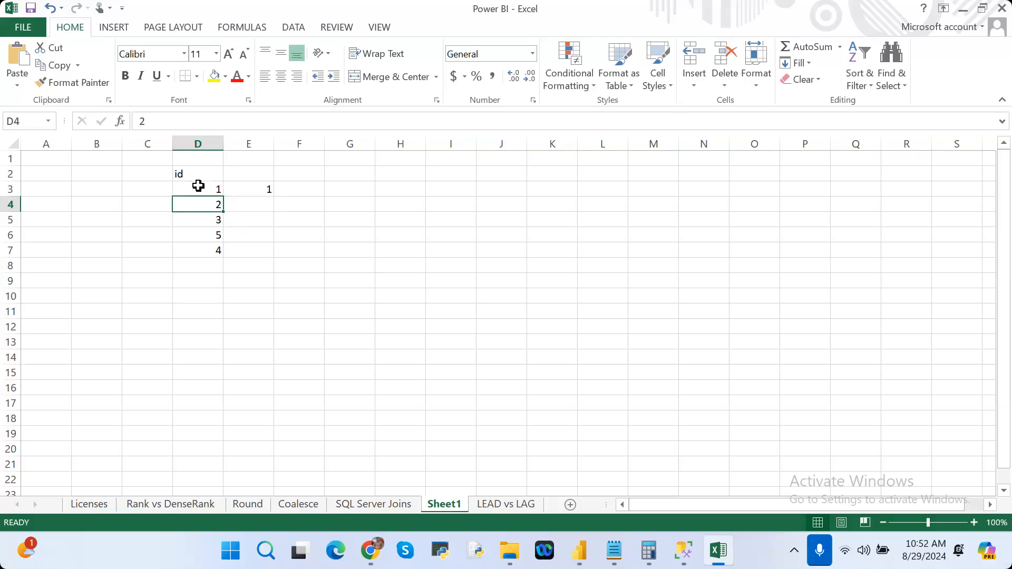
key(Right)
text(3)
key(Return)
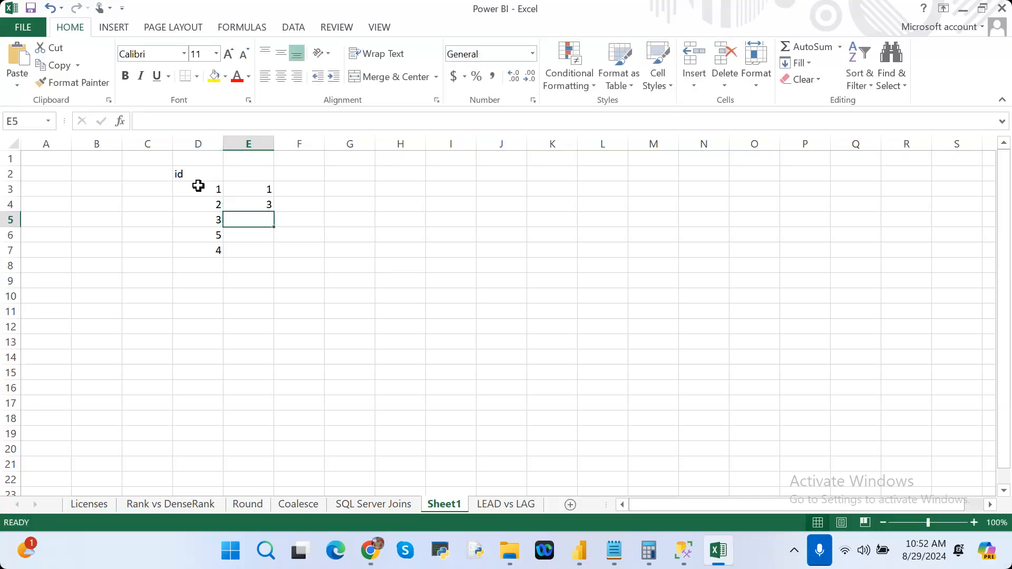
click(209, 221)
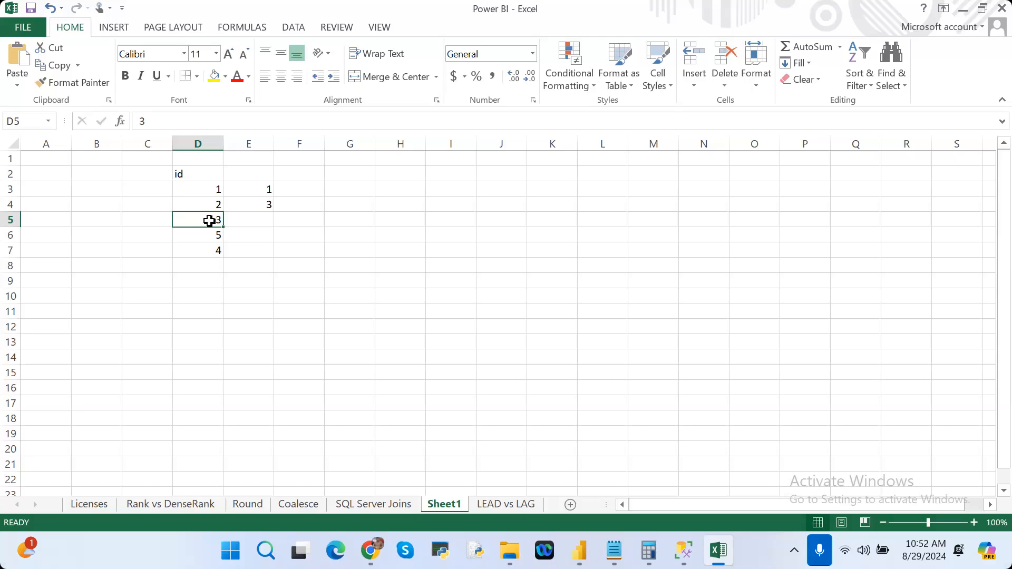
key(Right)
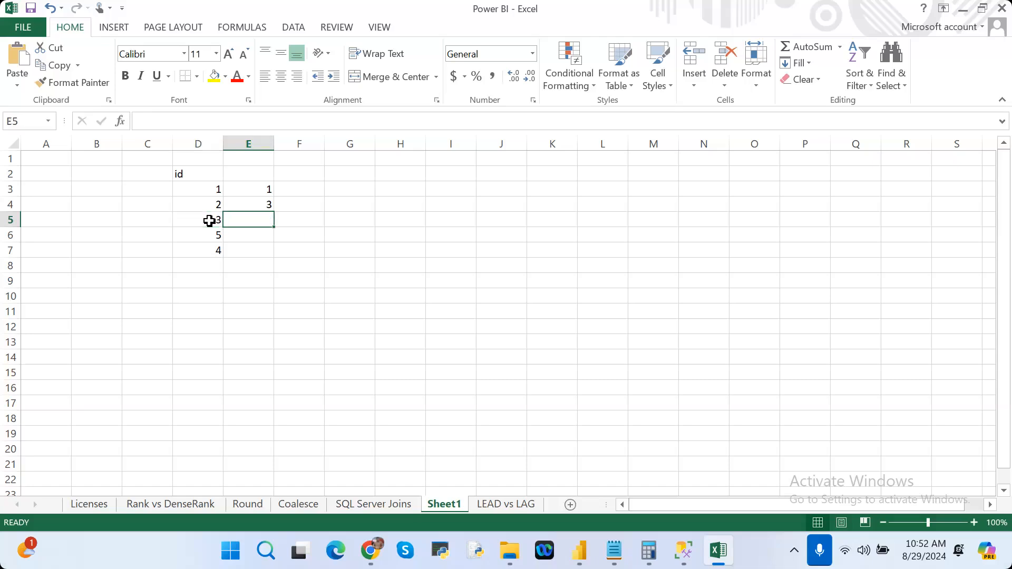
text(6)
key(Return)
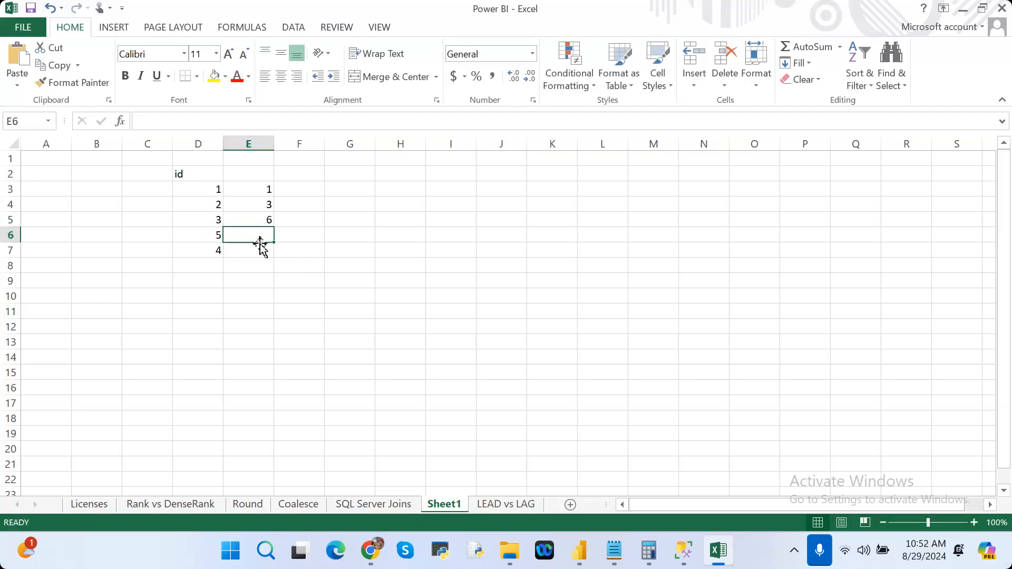
Step: Enter running totals 11 and 15 in E6 and E7
text(11)
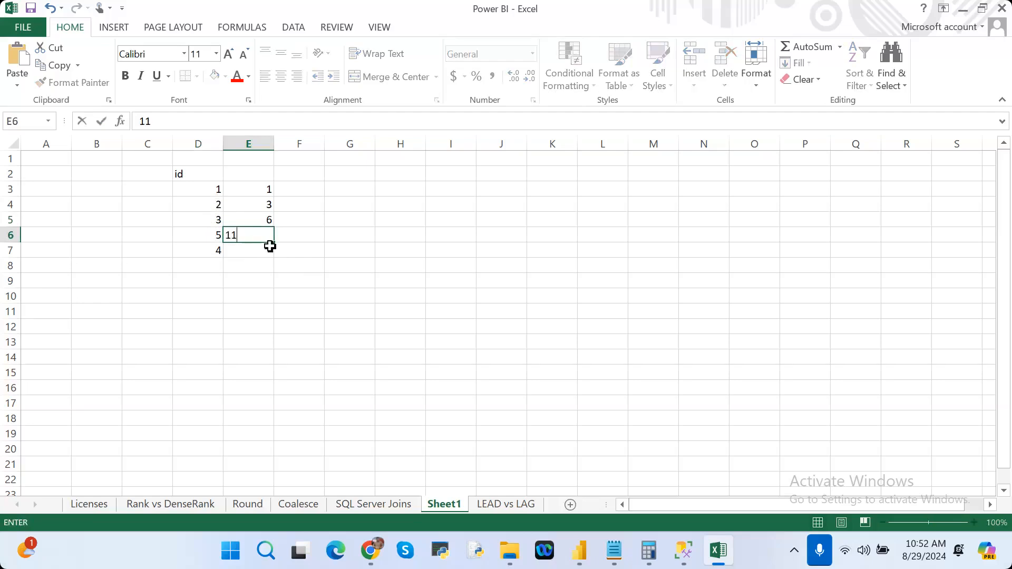
click(253, 251)
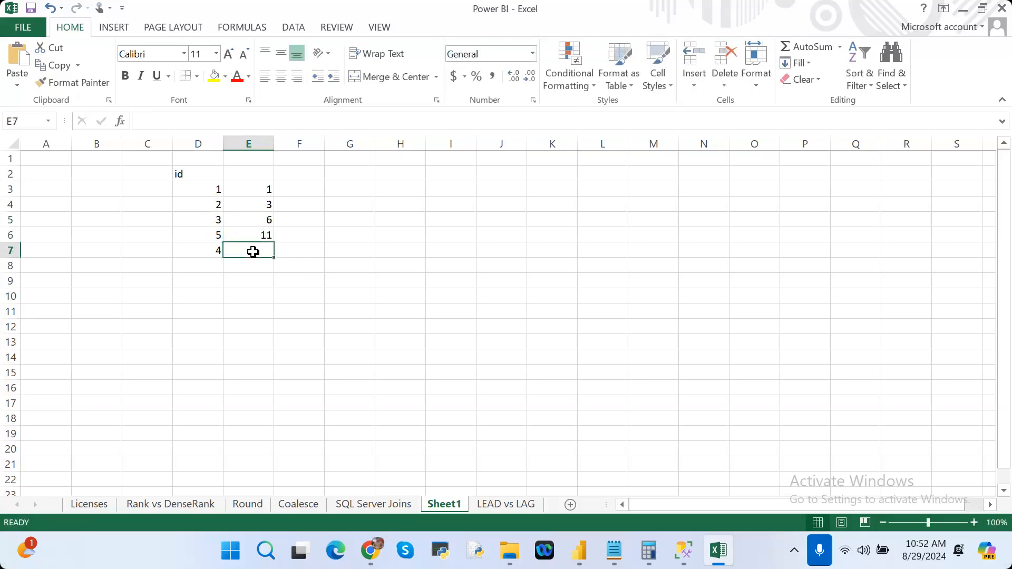
text(15)
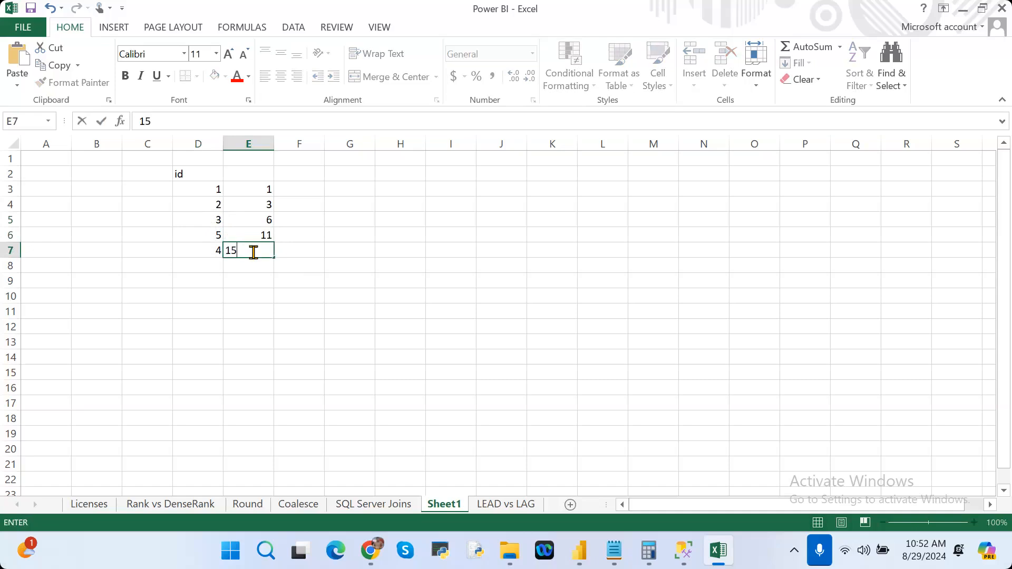
click(305, 254)
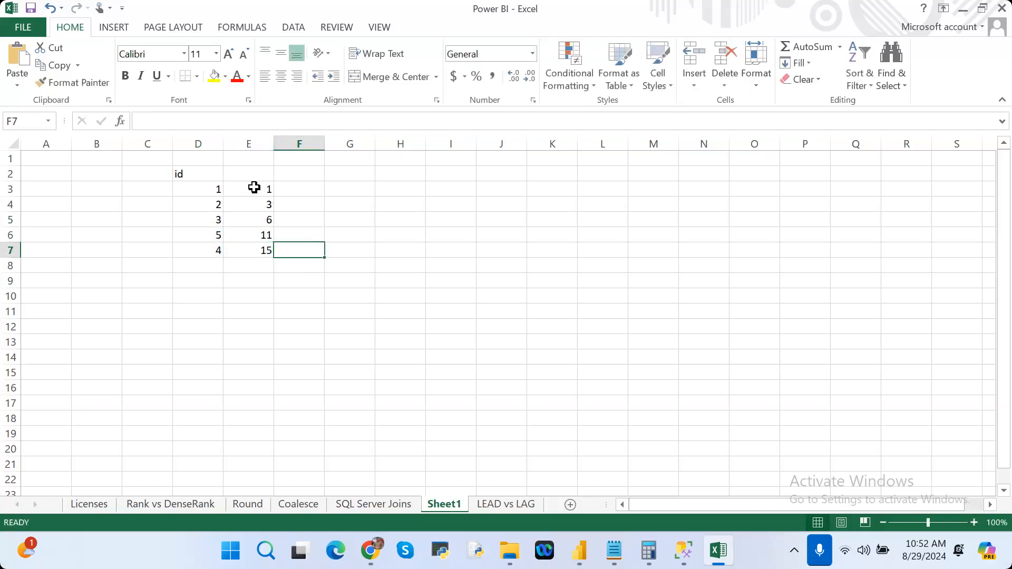
Step: Select E3:E7 to confirm the running totals sum to 36, then return to Power BI
drag(254, 188, 259, 250)
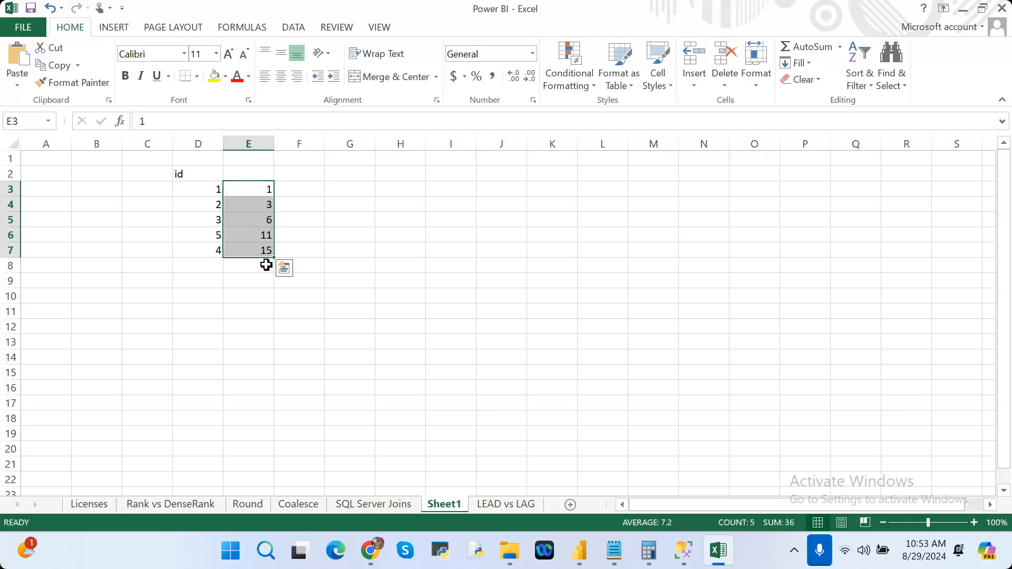
key(alt+Tab)
Step: Start a new quick measure on the Table data
click(361, 230)
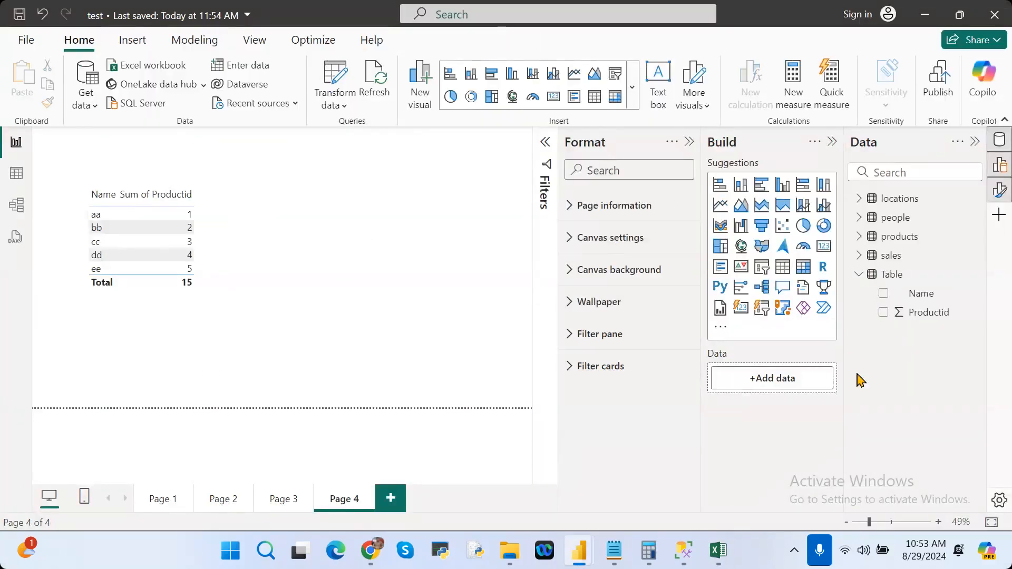
click(901, 279)
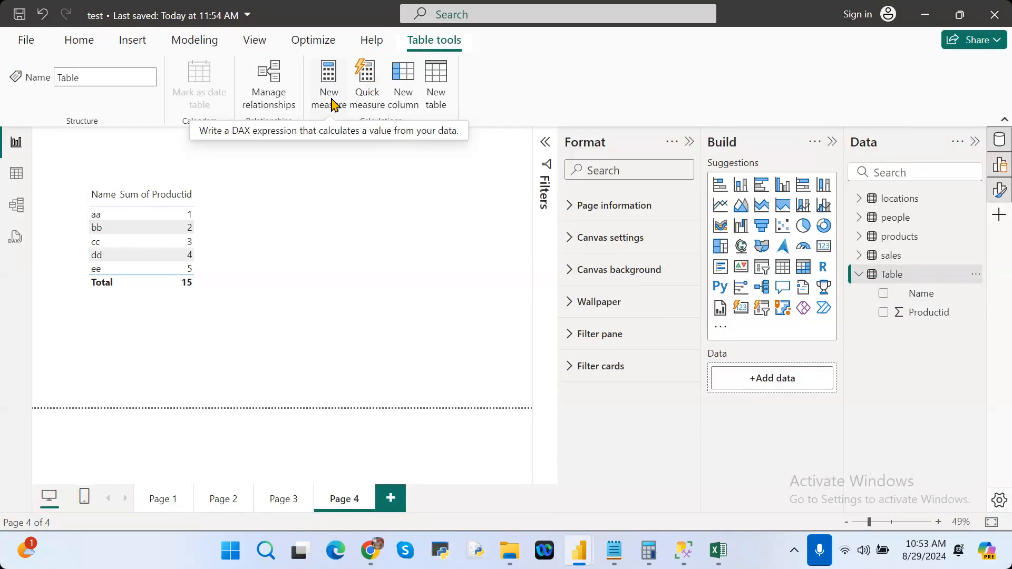
click(362, 84)
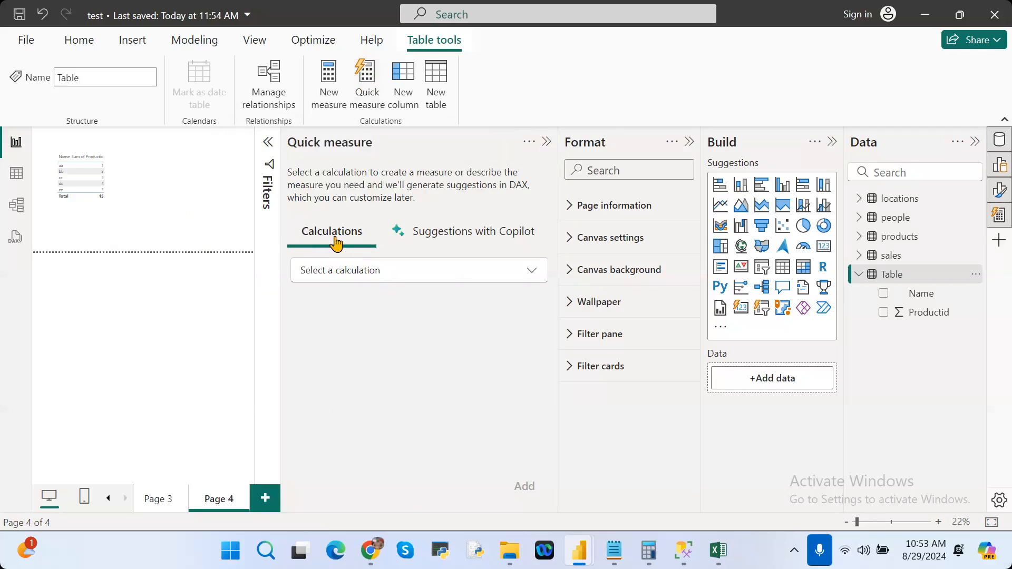
Step: Choose Running total from the Totals group of the quick measure calculations
click(365, 273)
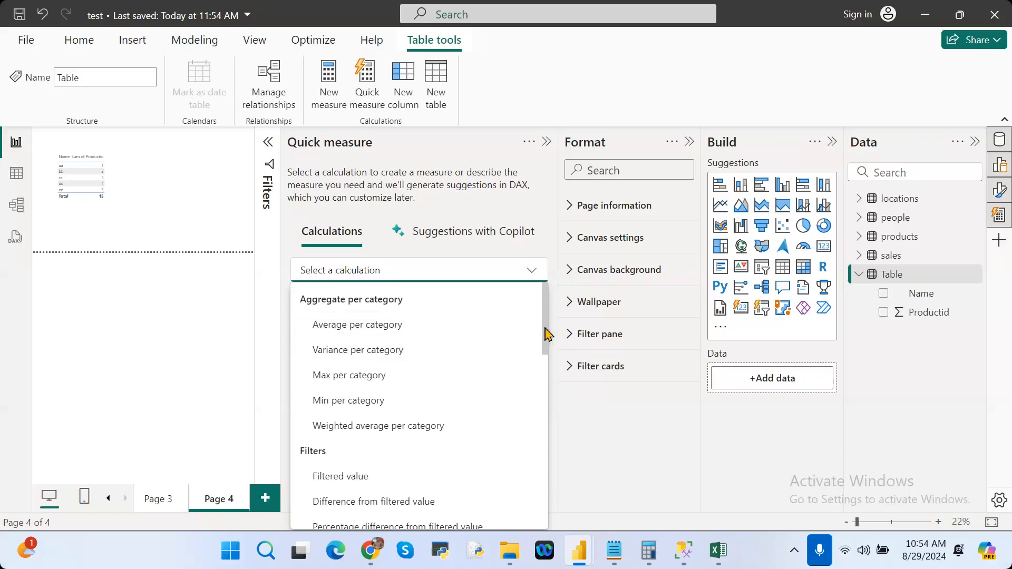
drag(546, 334, 557, 462)
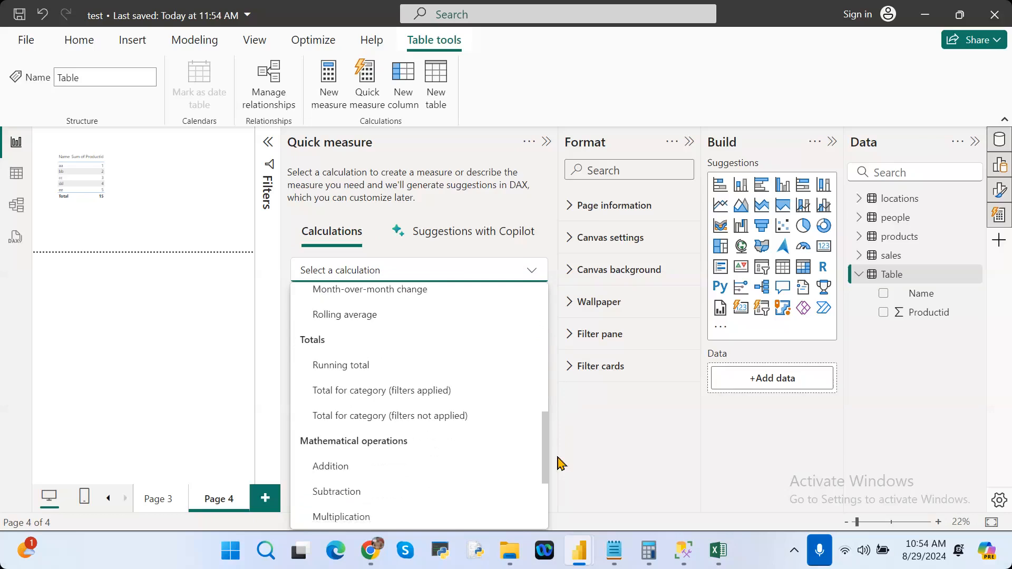
click(360, 365)
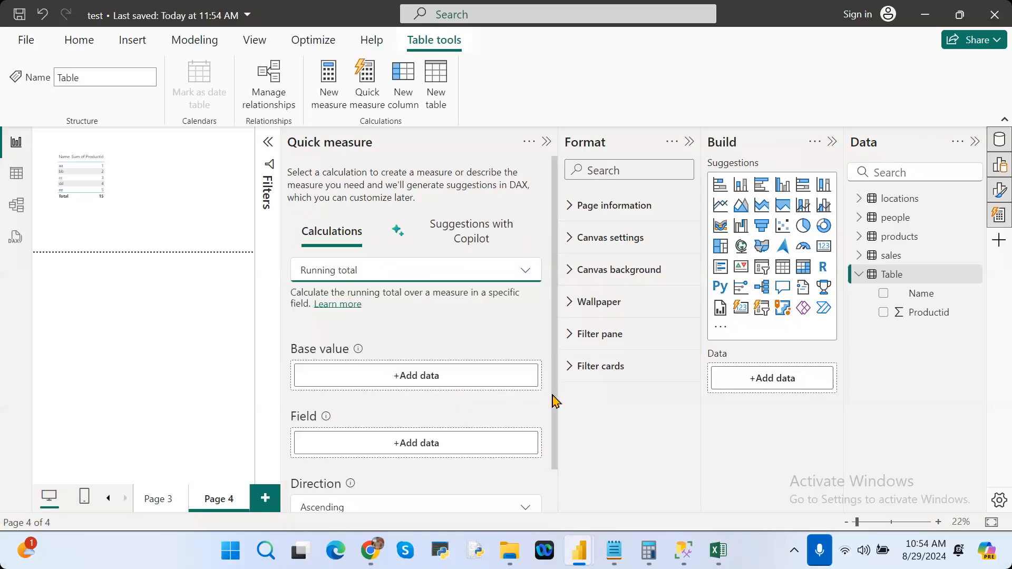
Step: Set the running total's base value to Sum of Productid instead of Count of Name, and its field to Name
drag(555, 393, 559, 445)
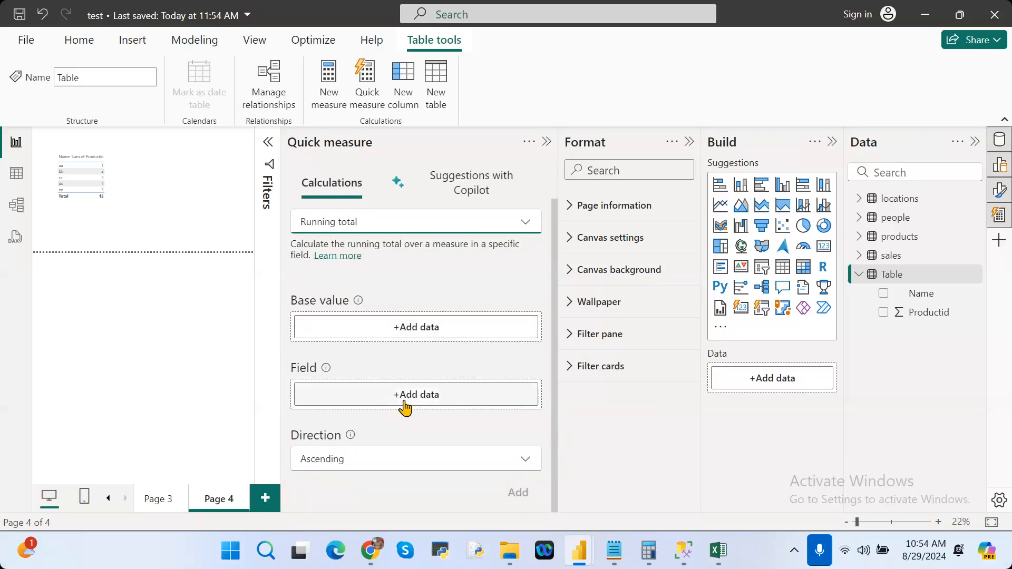
click(407, 327)
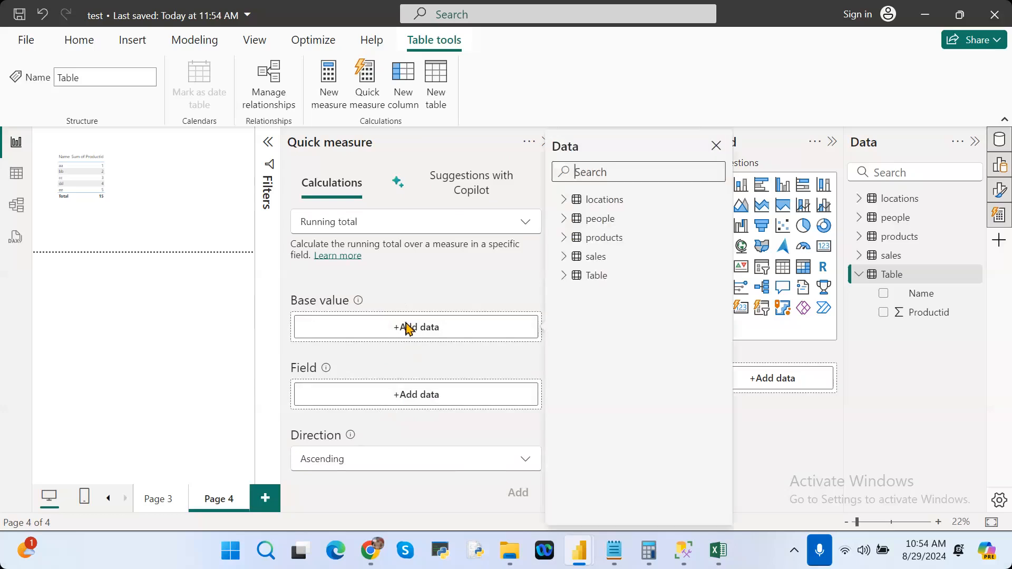
click(566, 278)
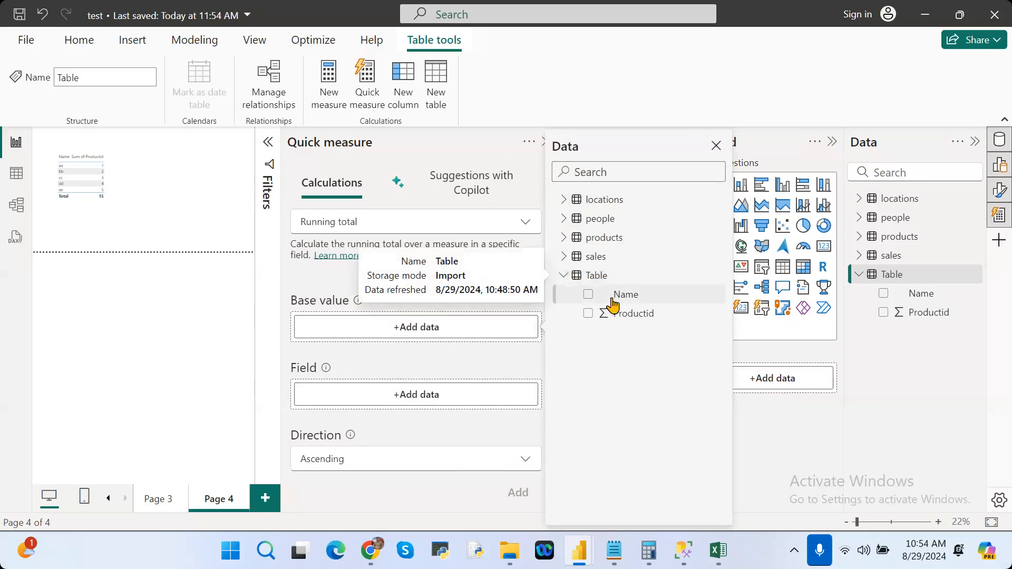
click(588, 295)
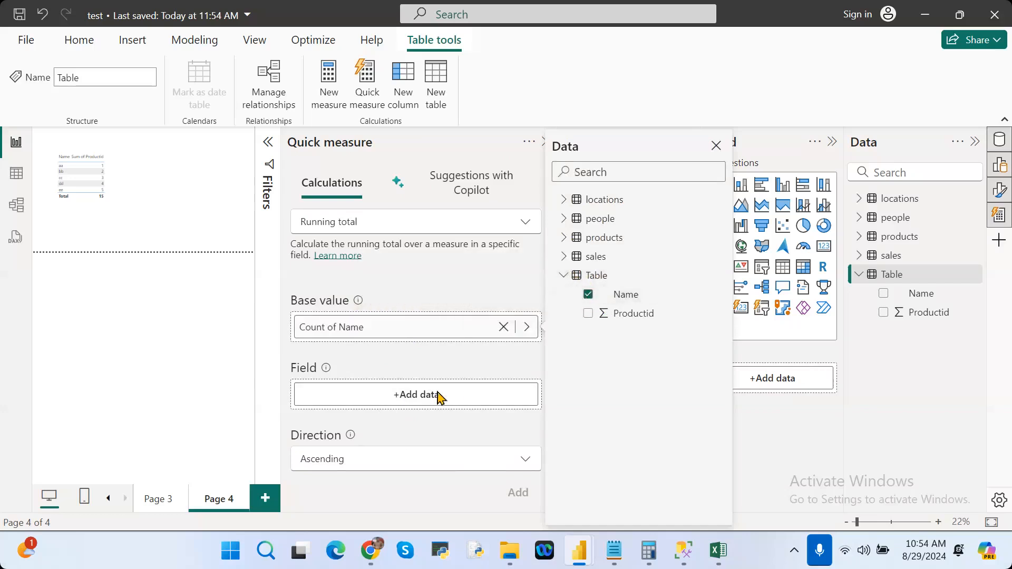
click(503, 327)
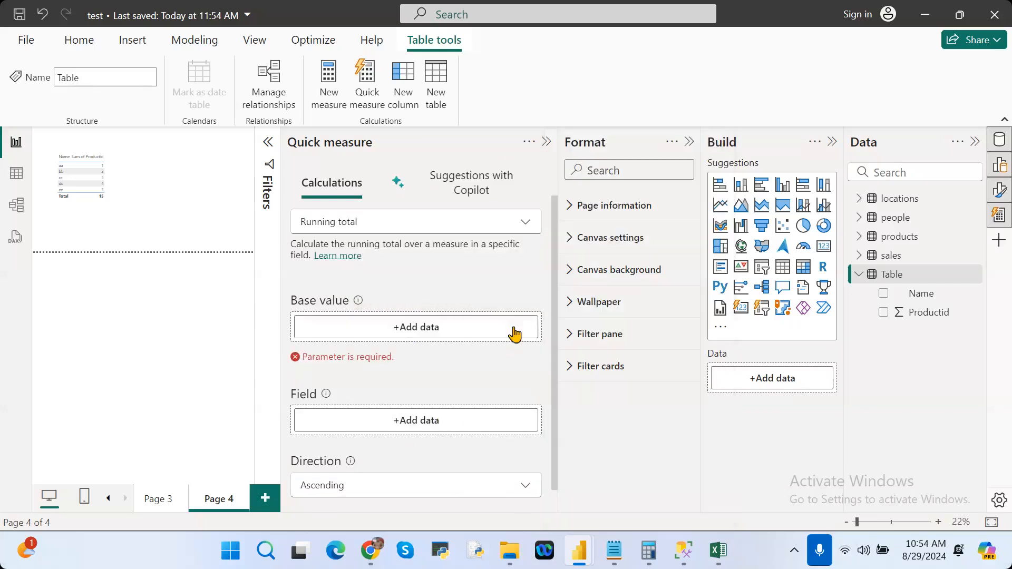
click(462, 331)
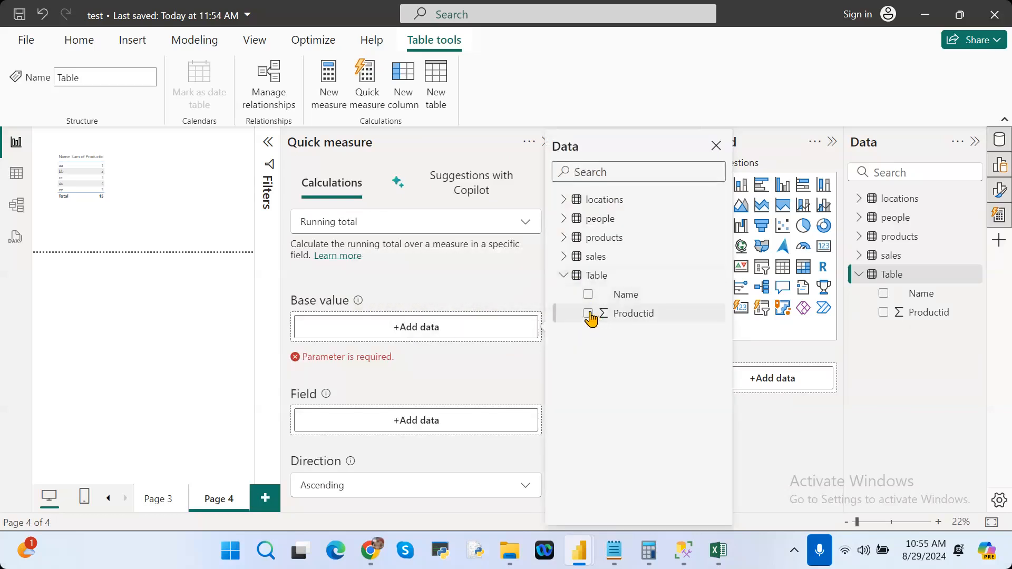
click(588, 314)
click(429, 395)
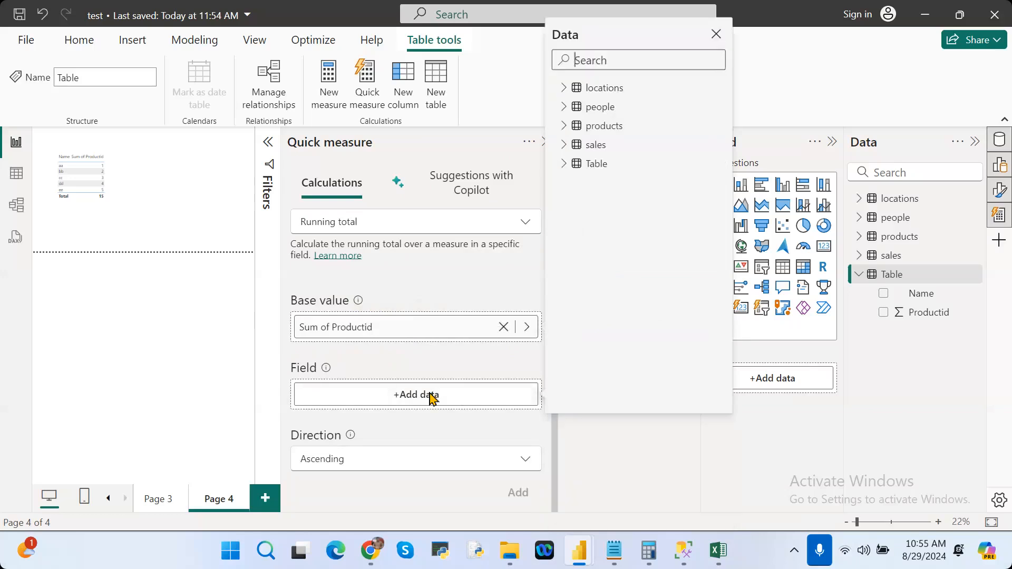
click(563, 163)
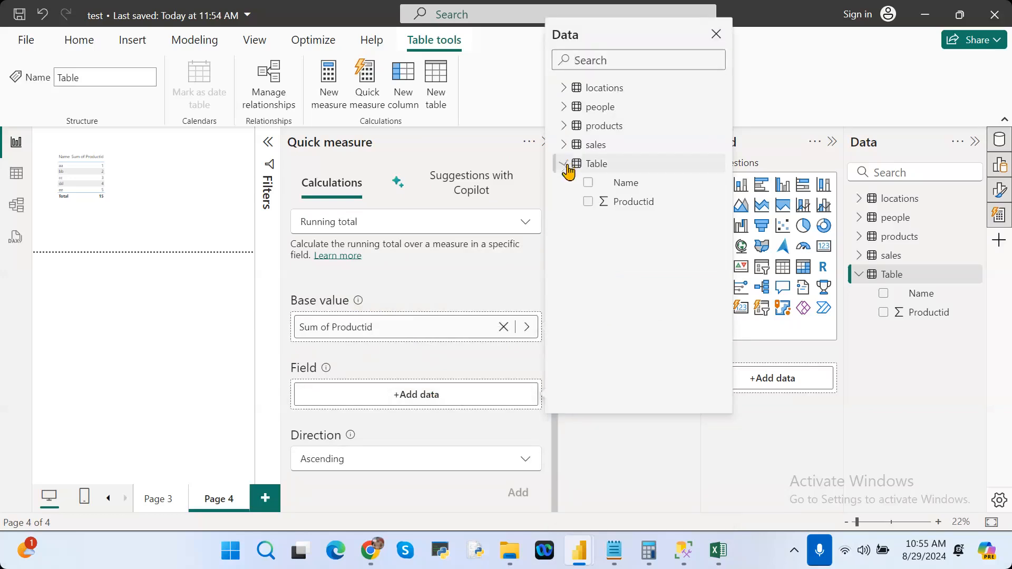
click(610, 186)
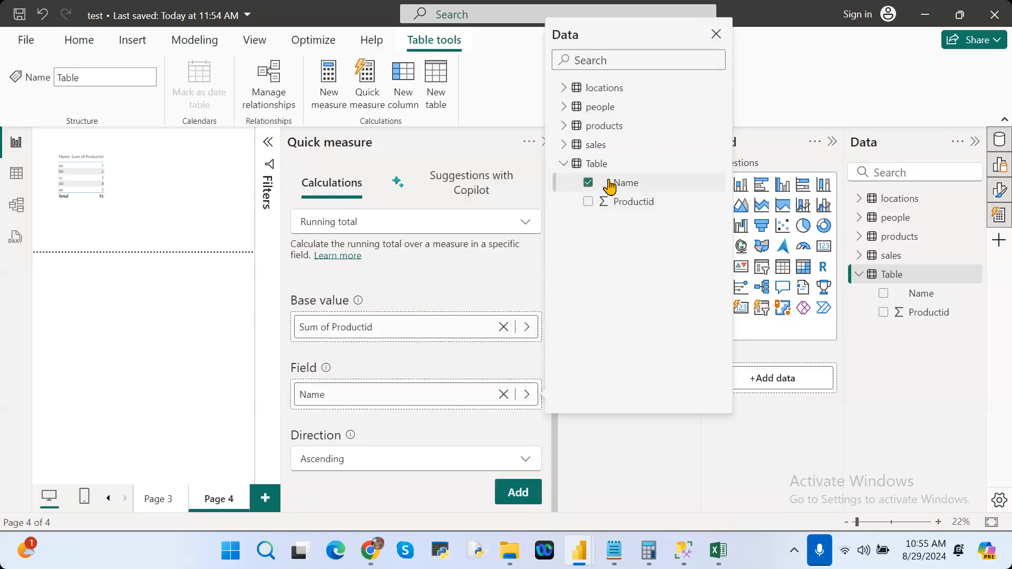
click(518, 492)
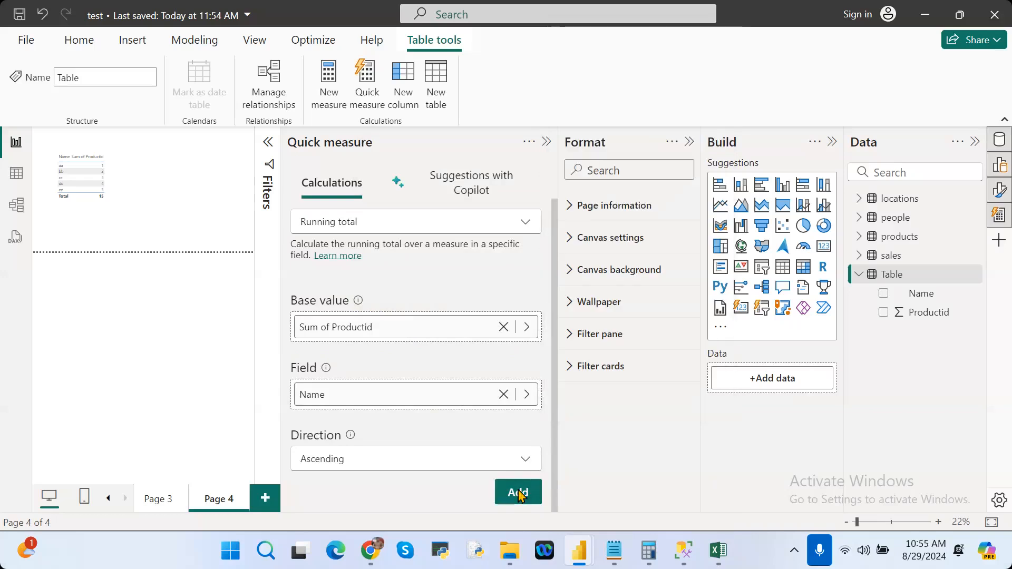
Step: Create the Productid running total in Name measure, collapse the side panes and formula bar, and select the table visual
click(518, 493)
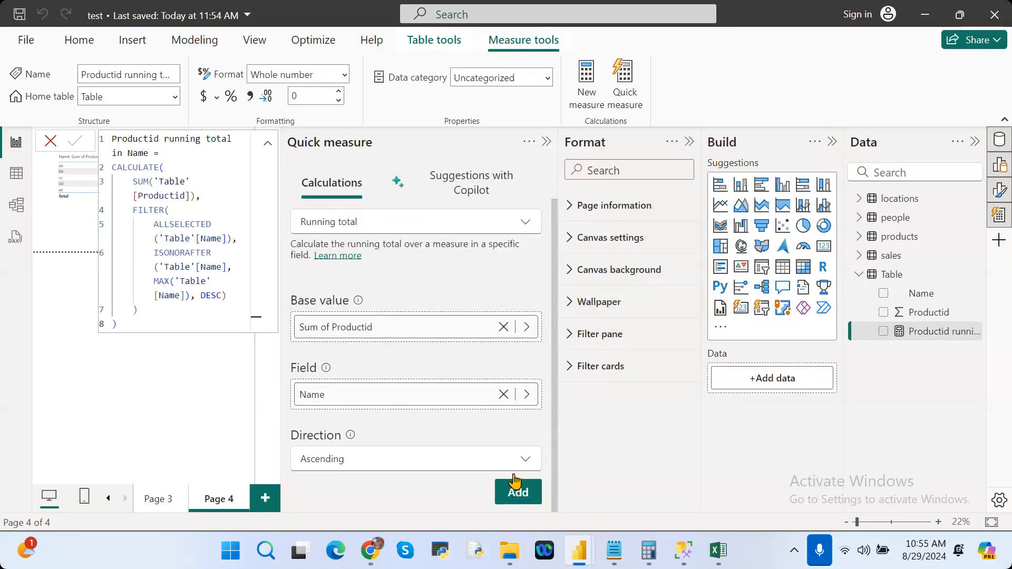
click(546, 143)
click(689, 143)
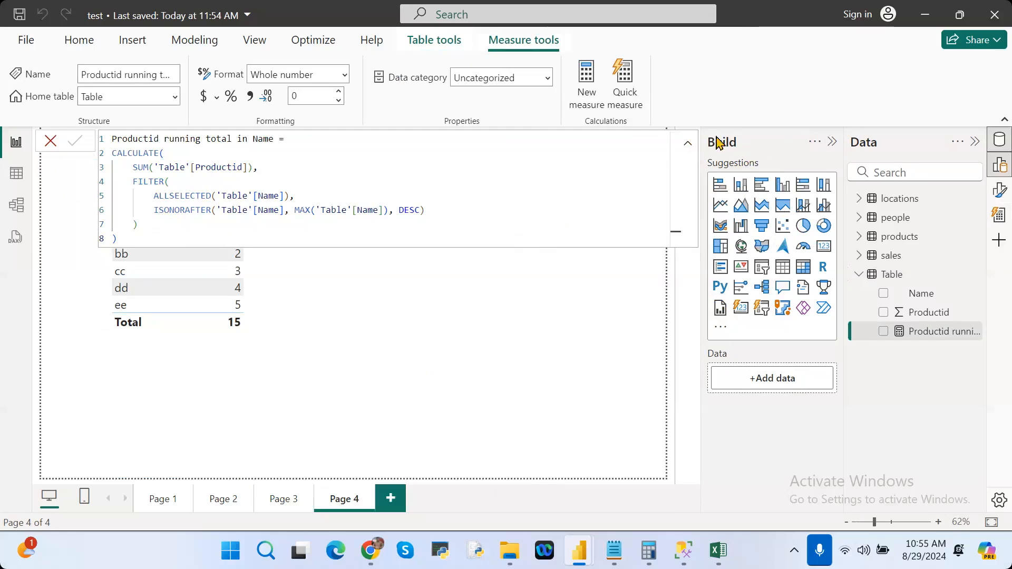
click(829, 147)
click(828, 148)
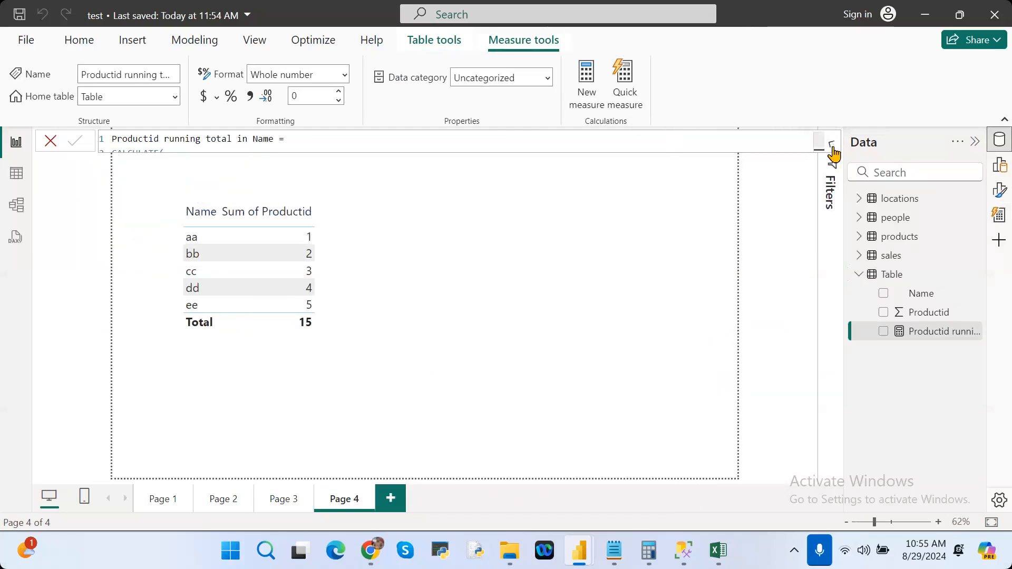
click(338, 225)
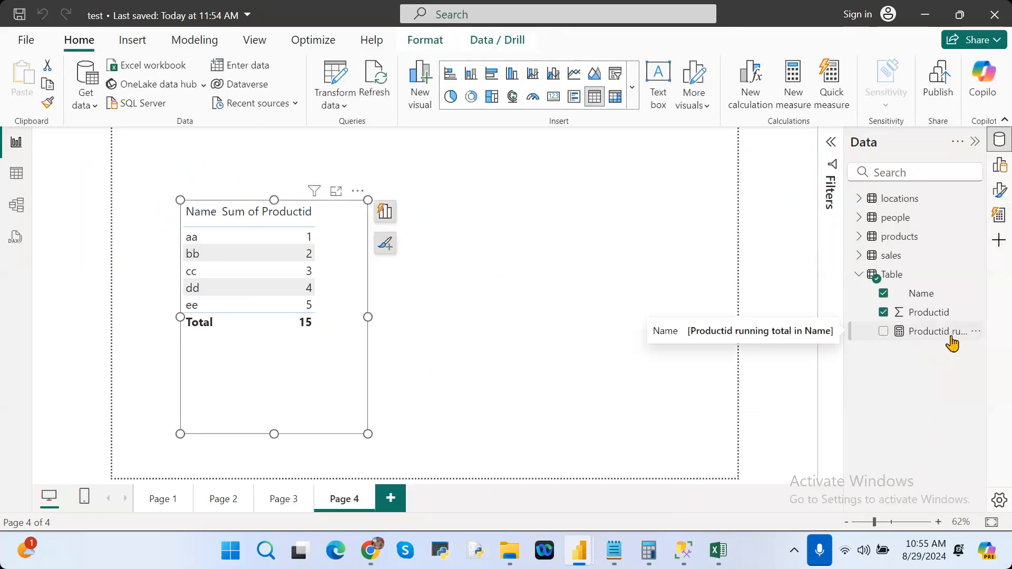
Step: Add the running total measure to the table and widen it to show the 1, 3, 6, 10, 15 column
drag(952, 343, 334, 383)
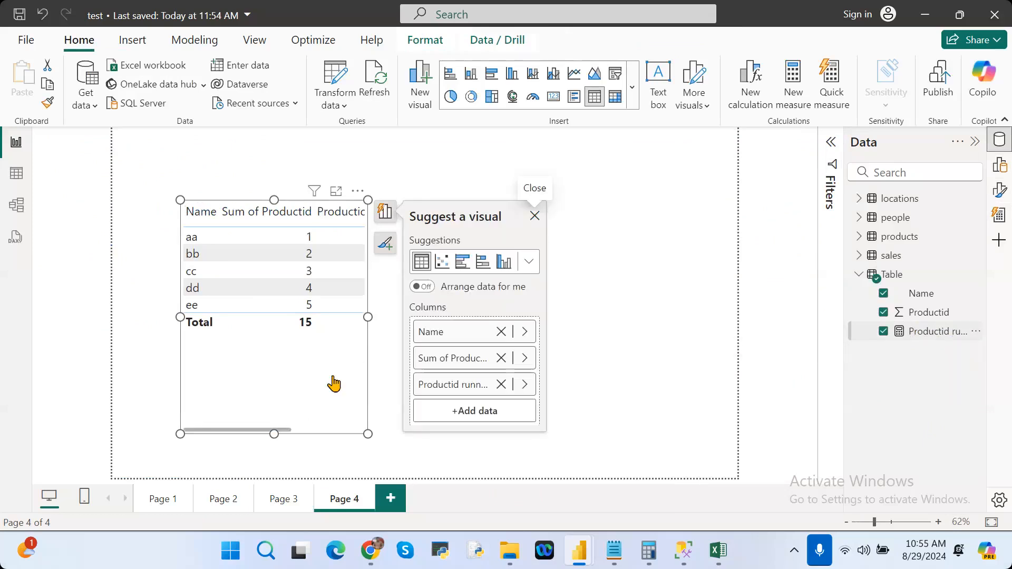
drag(368, 317, 521, 319)
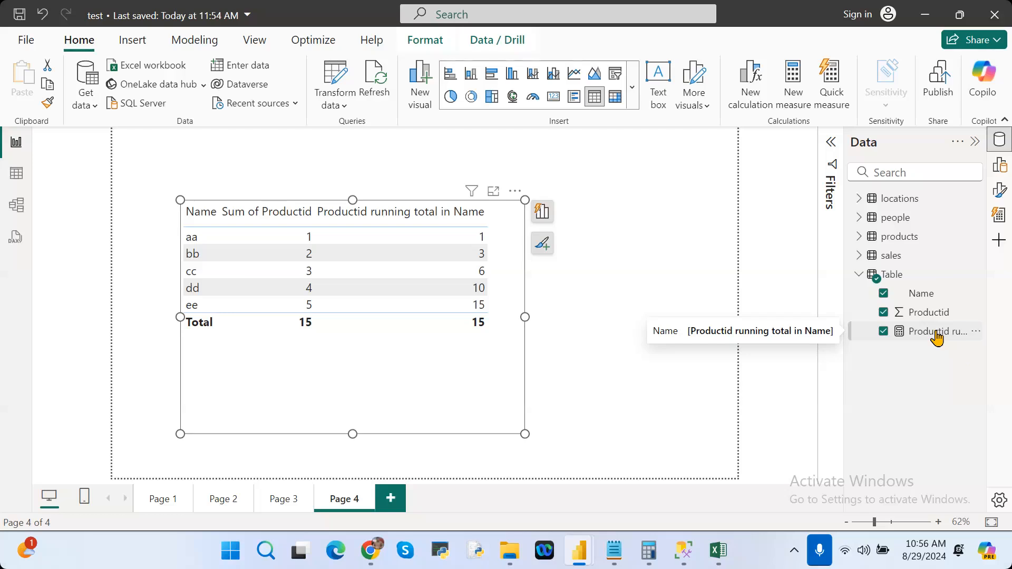
Step: Review the running total measure's full CALCULATE/FILTER DAX formula, then shrink the formula bar to one line
click(937, 337)
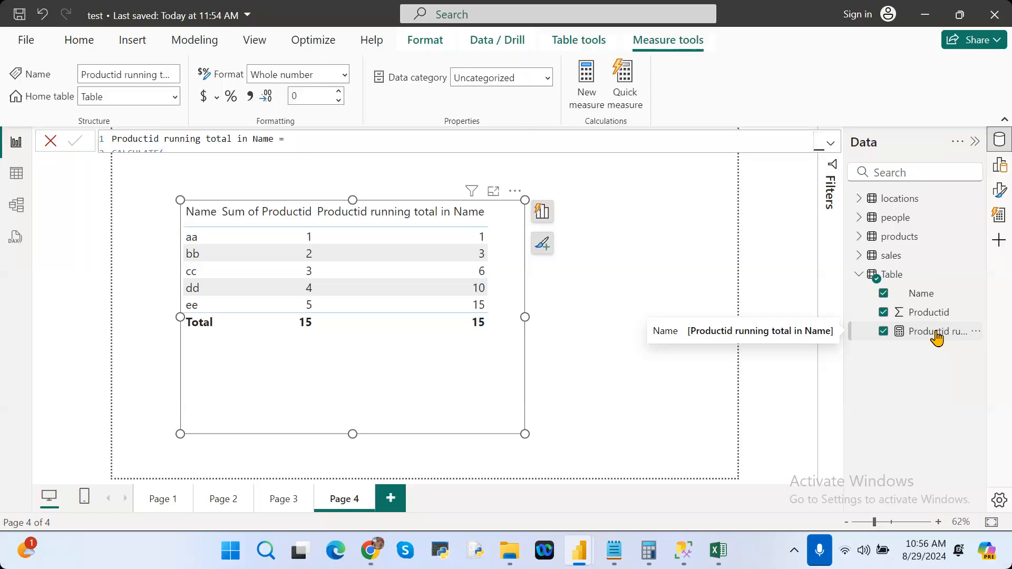
click(830, 145)
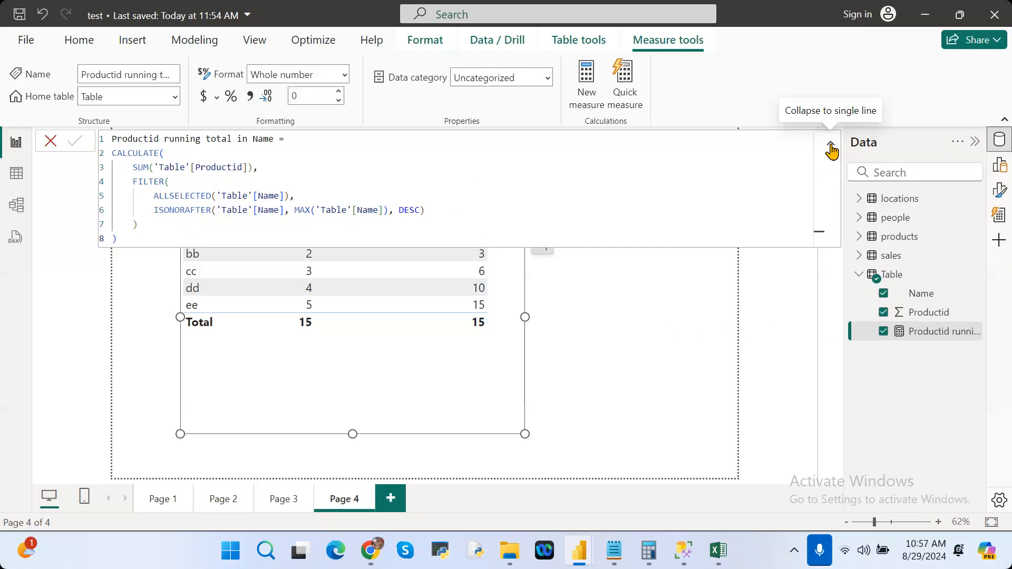
click(830, 147)
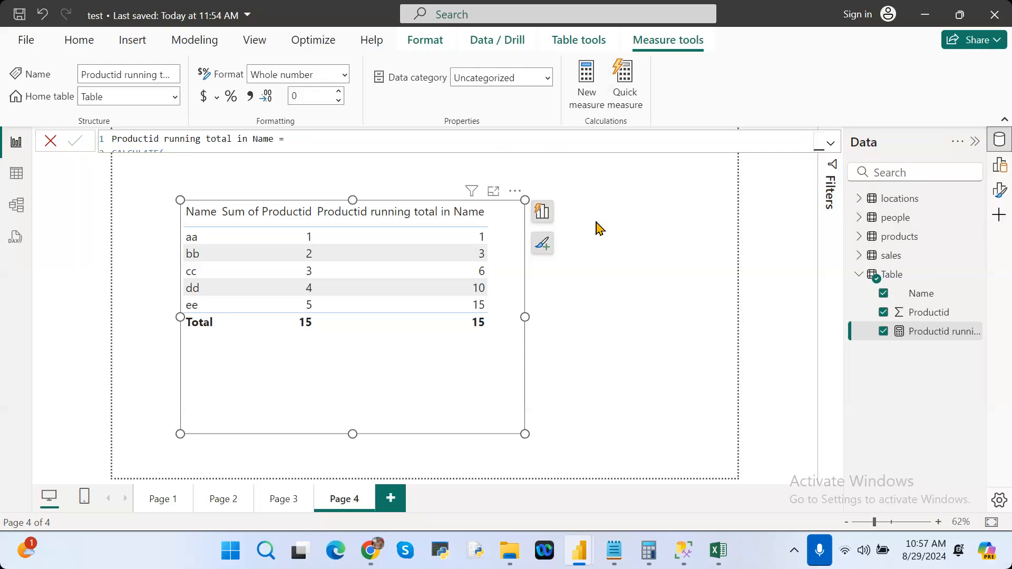
Step: Start a second quick measure using the Running total calculation
click(623, 89)
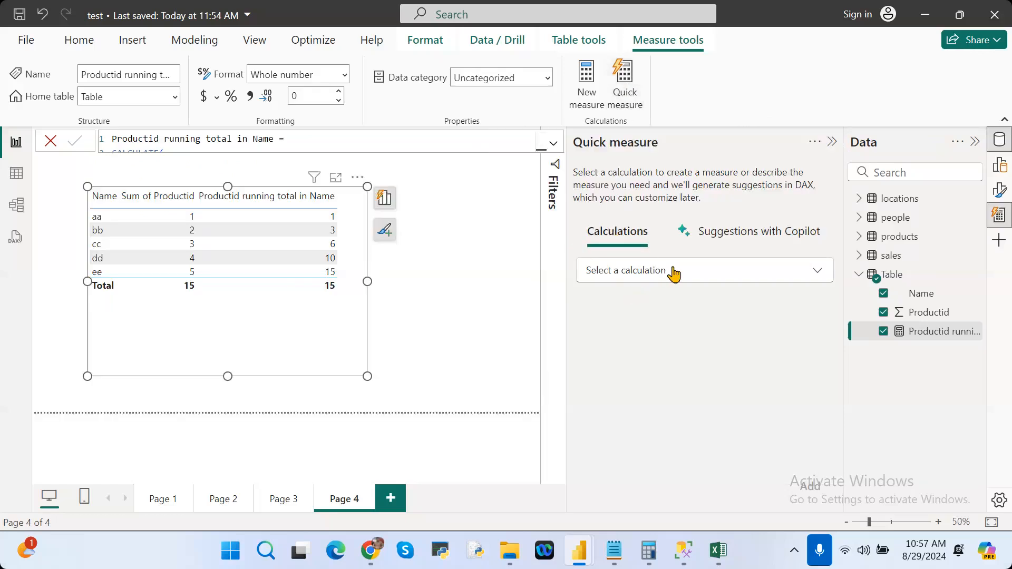
click(671, 272)
drag(831, 329, 883, 471)
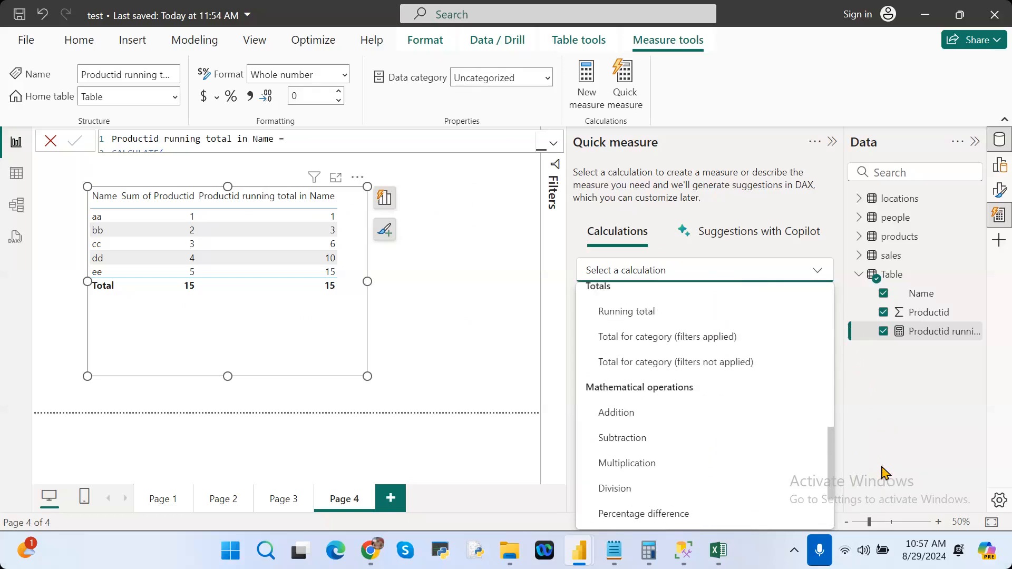
click(638, 315)
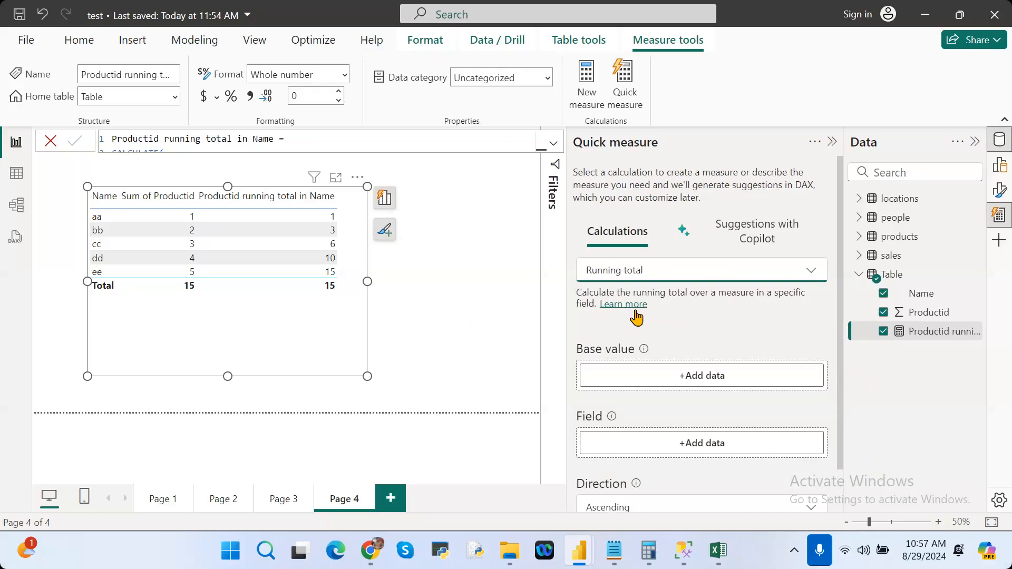
Step: Set the new running total's base value to Productid and its field to Name, ascending
click(718, 377)
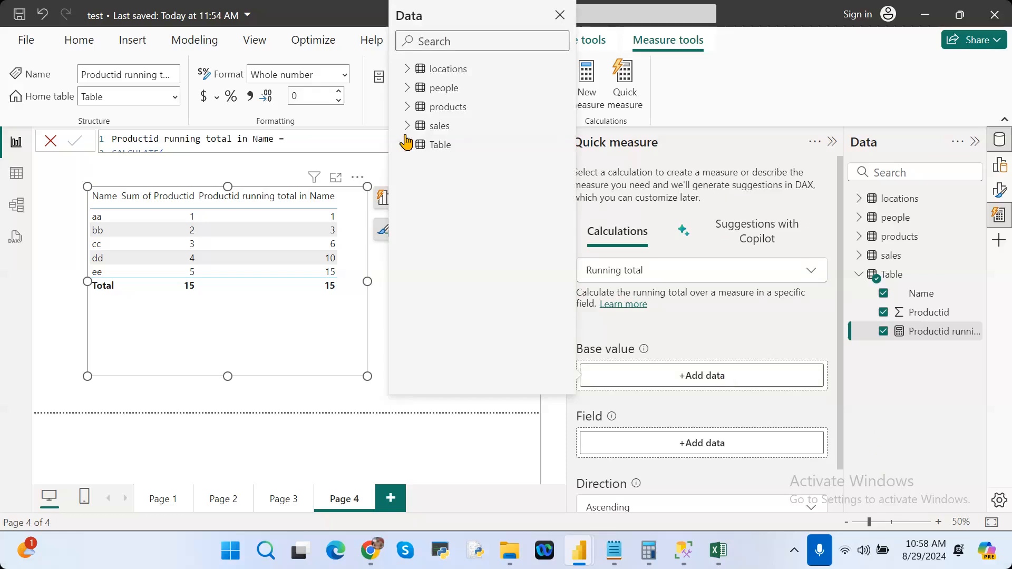
click(414, 147)
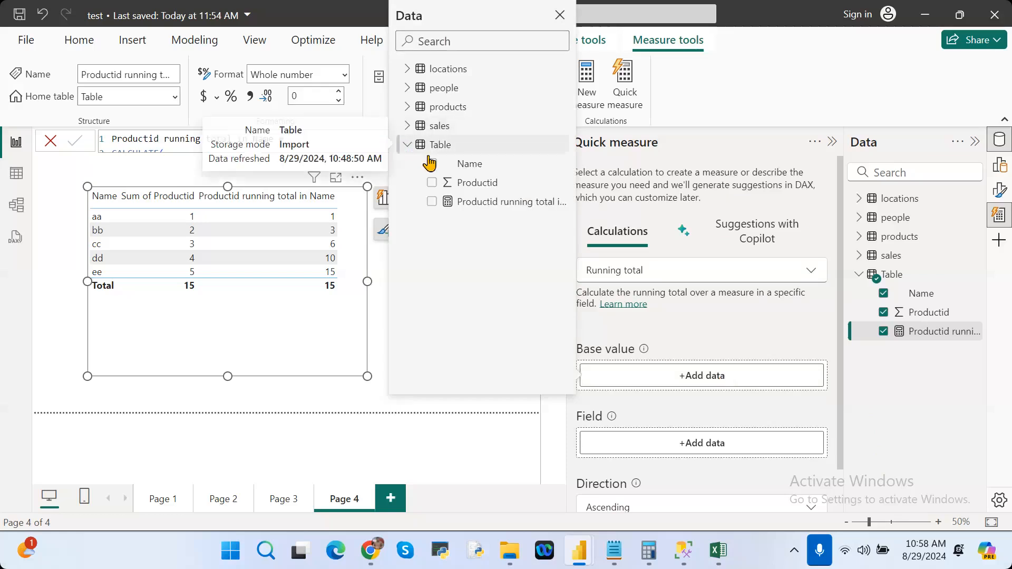
click(475, 184)
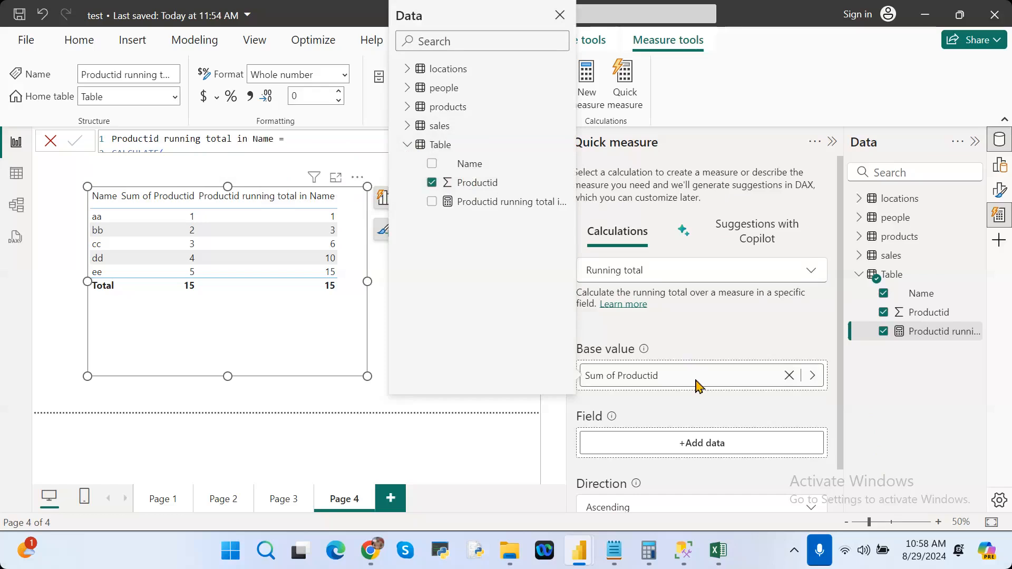
click(688, 404)
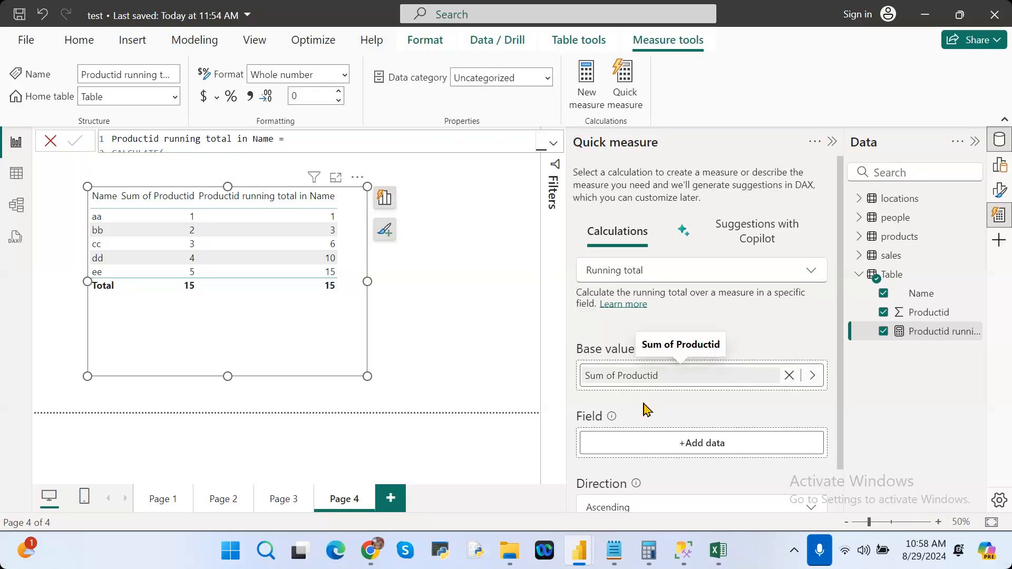
click(701, 443)
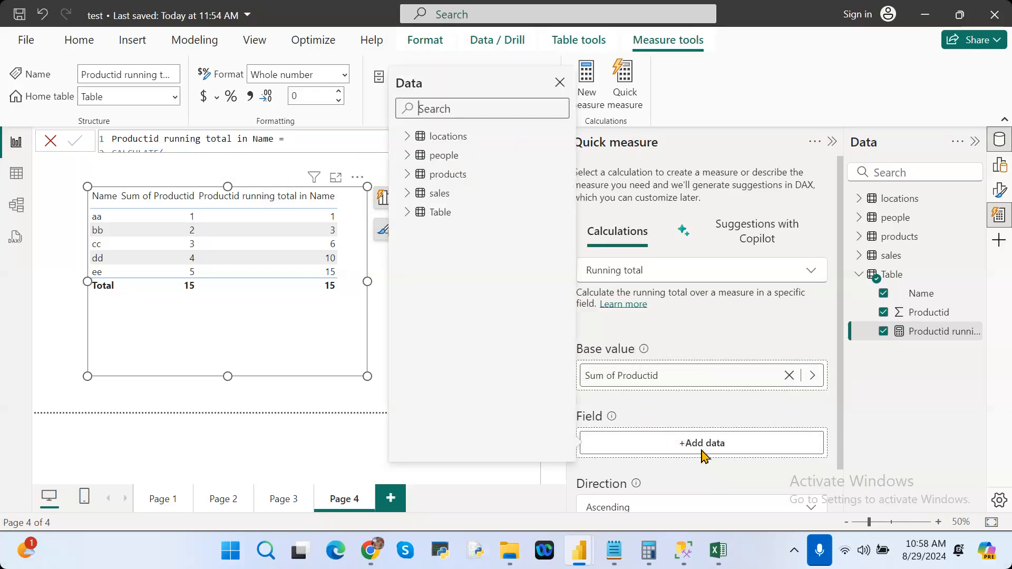
click(408, 213)
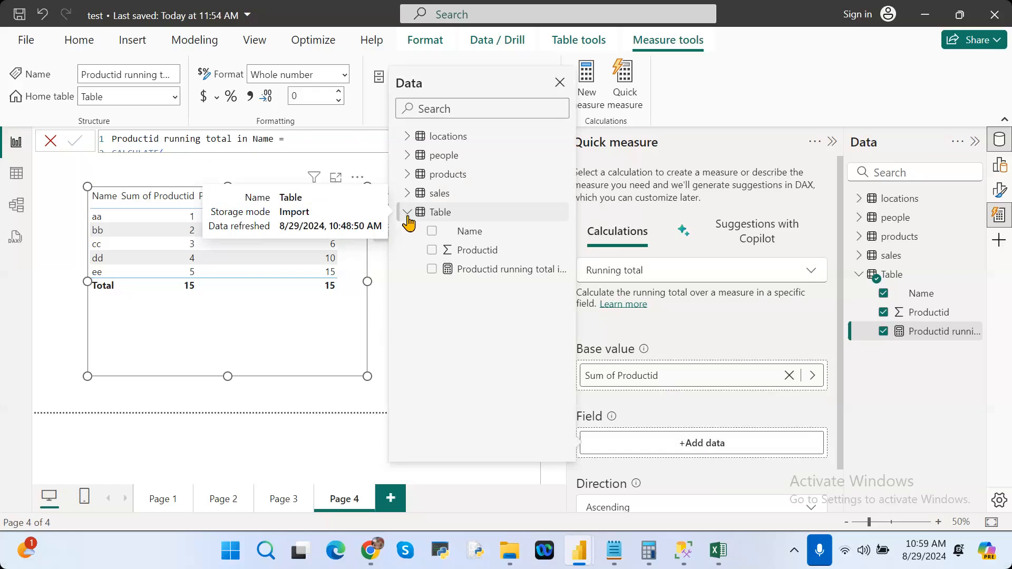
click(432, 233)
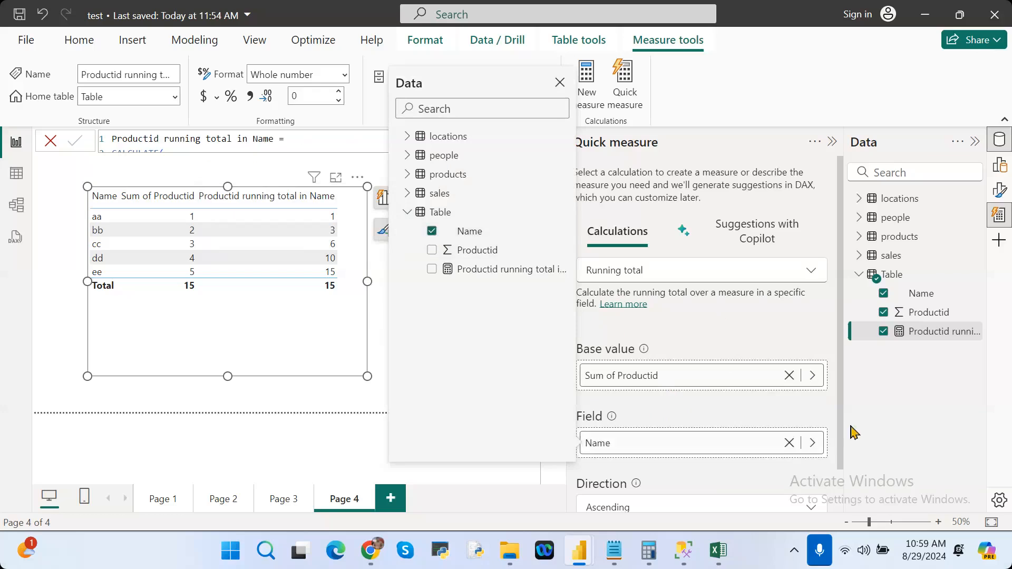
click(844, 502)
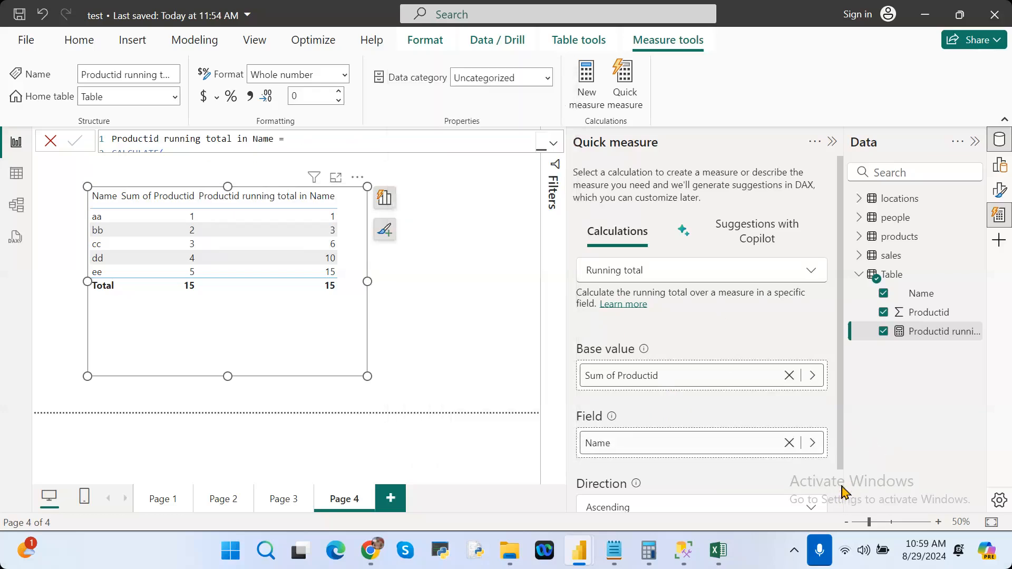
scroll(844, 492, down, 1)
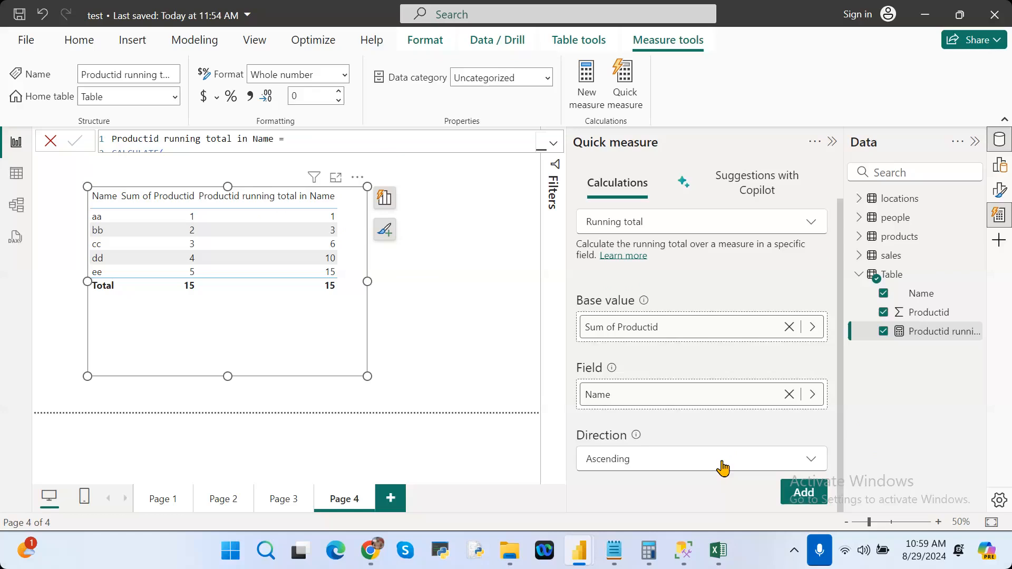
Step: Add the quick measure, creating Productid running total in Name 2
click(802, 502)
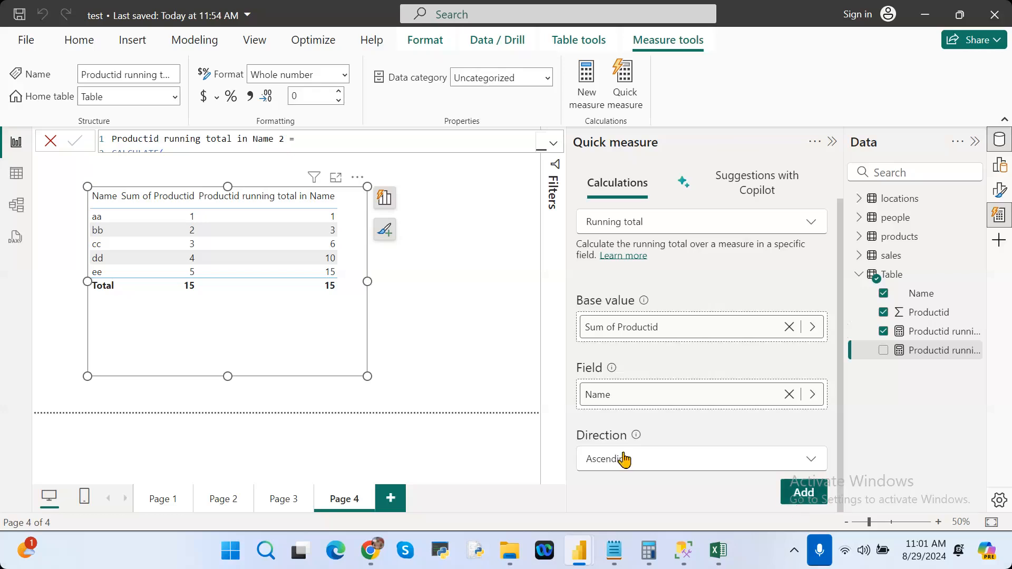
Step: Remove the duplicate Productid running total in Name 2 measure from the table and delete it from the model
click(831, 143)
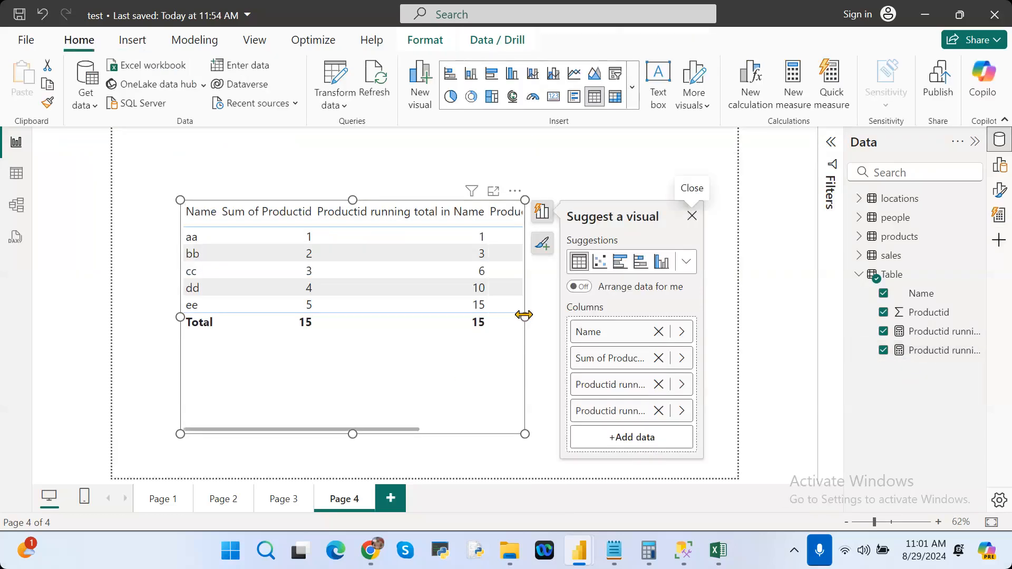
drag(524, 316, 727, 317)
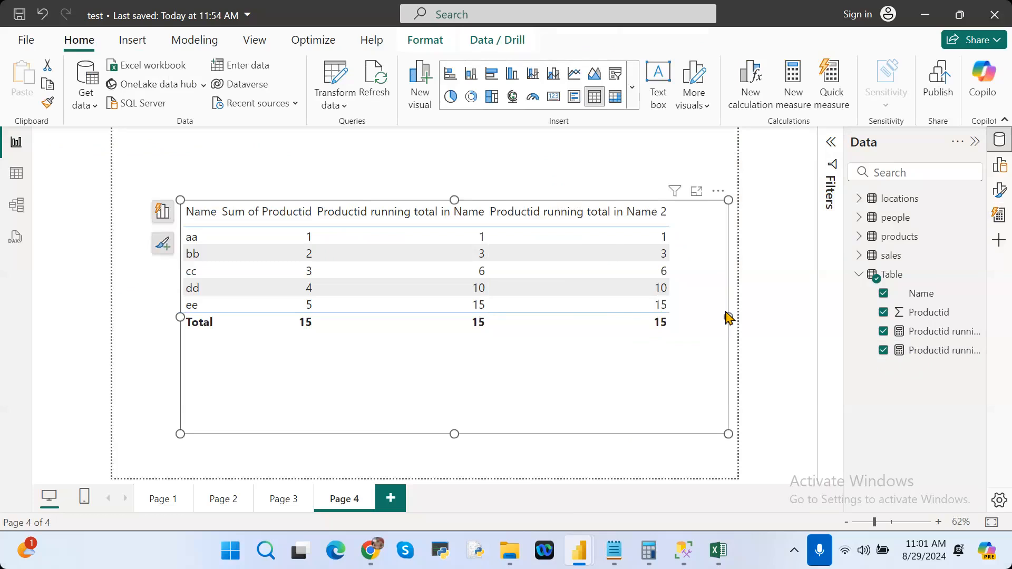
click(883, 349)
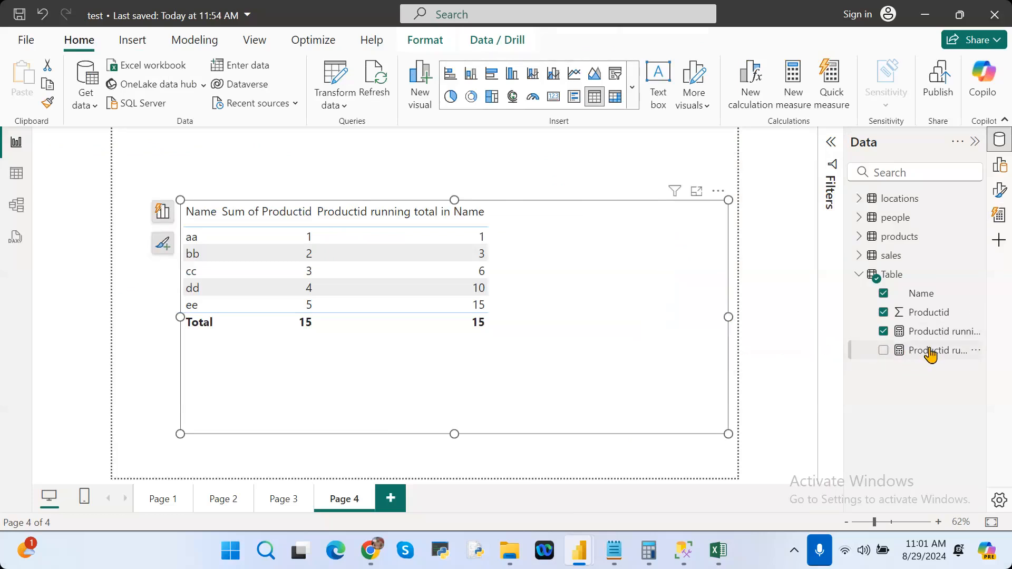
right_click(930, 355)
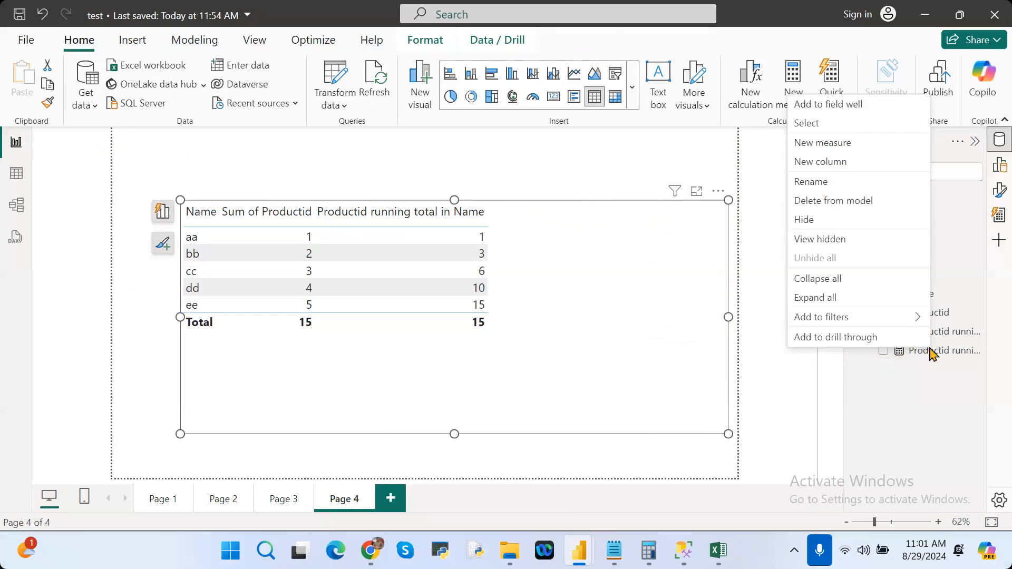
click(838, 202)
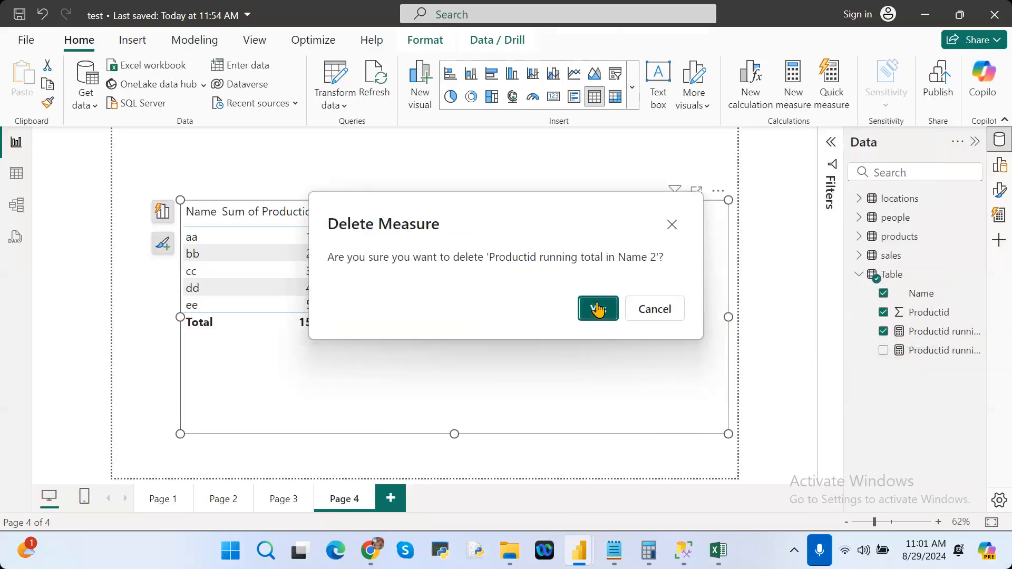
click(598, 309)
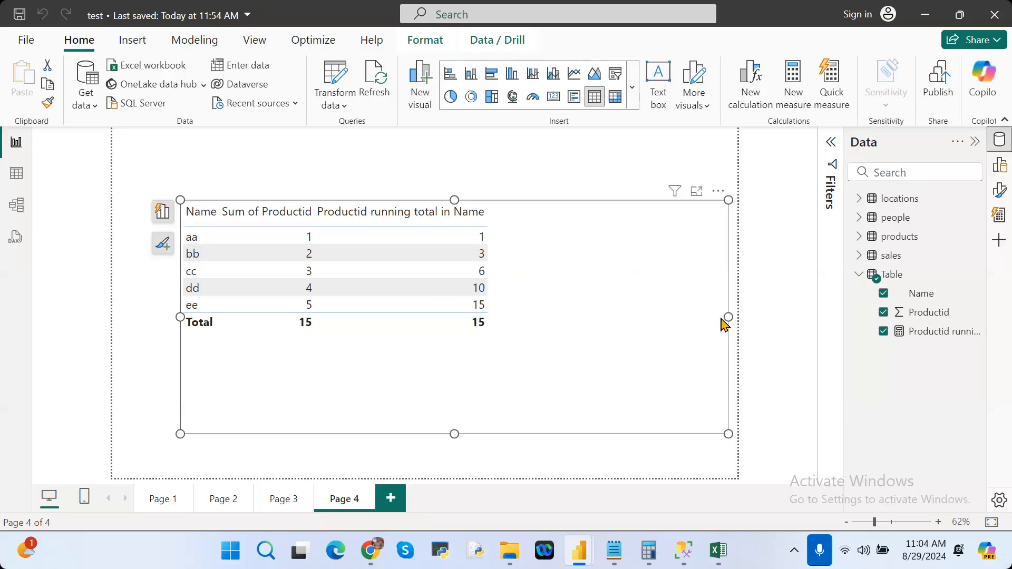
Step: Narrow the table visual and review the running total measure's full DAX formula
drag(729, 316, 584, 317)
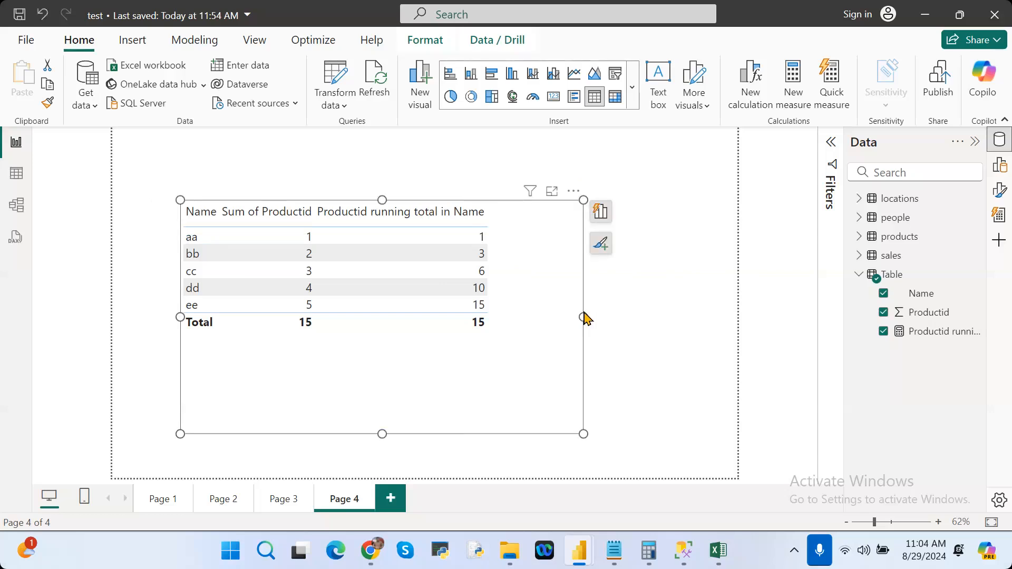
click(937, 333)
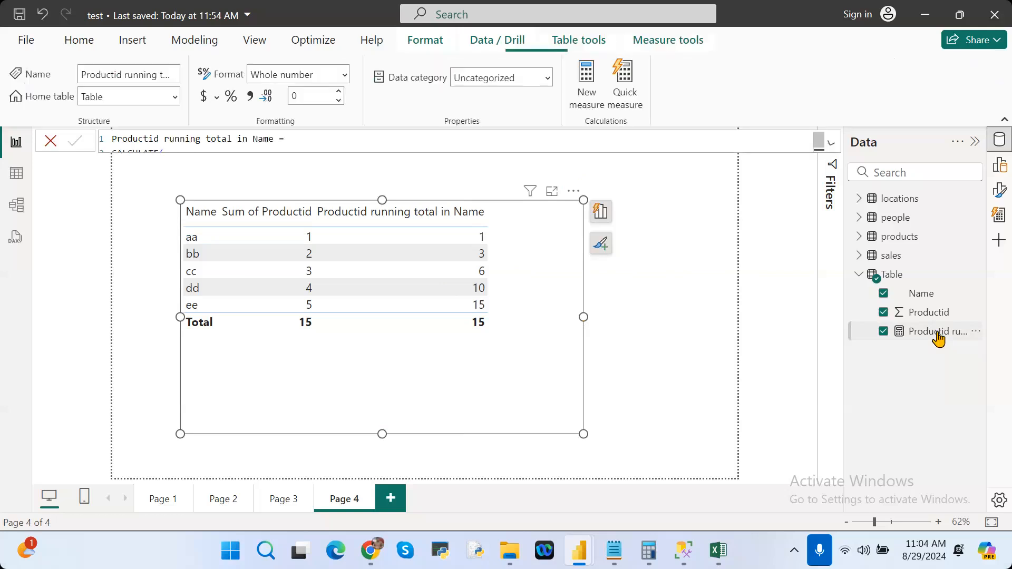
click(828, 147)
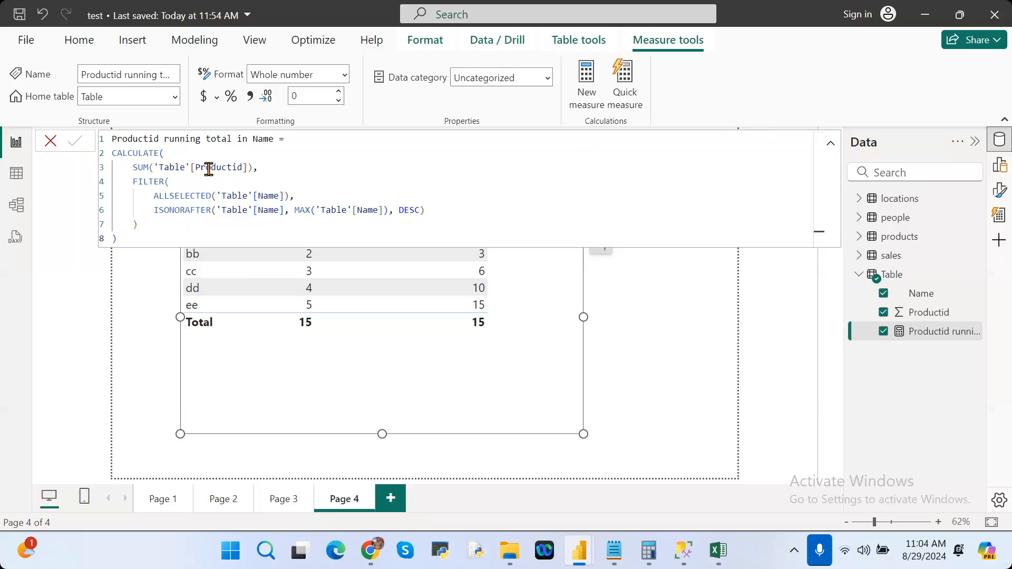
click(831, 147)
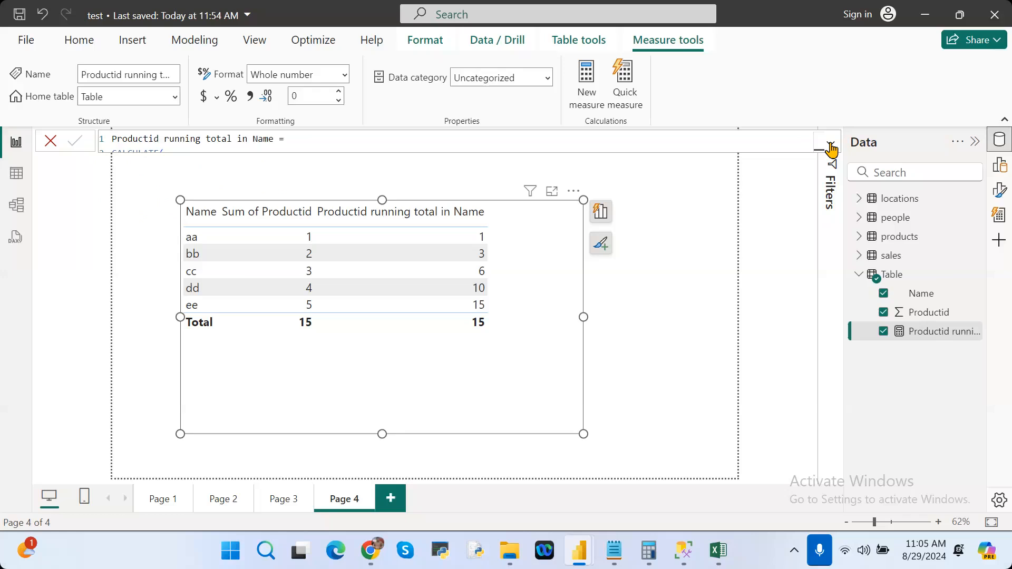
click(69, 38)
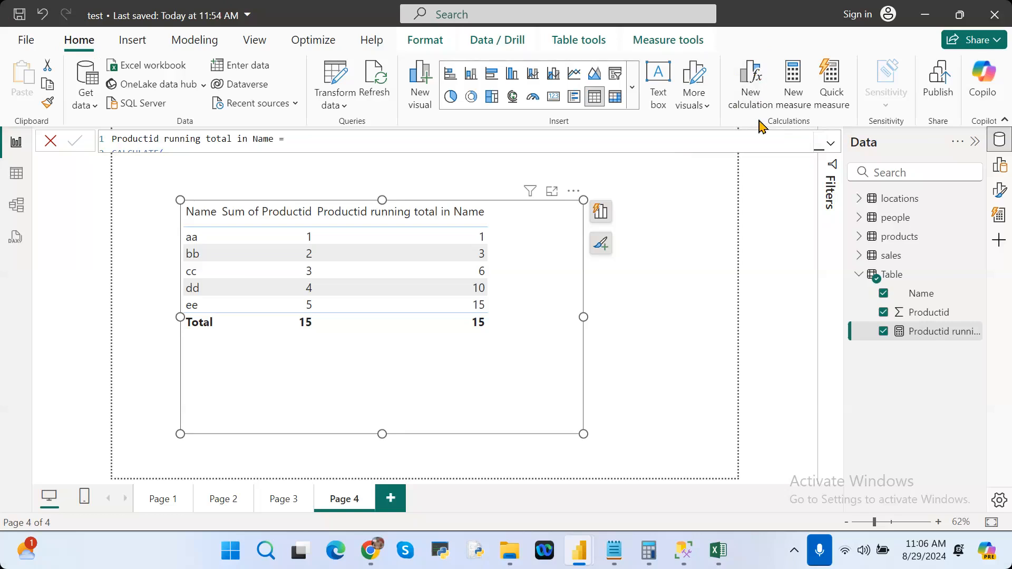
Step: Start a new visual calculation on the table and name it RT
click(574, 193)
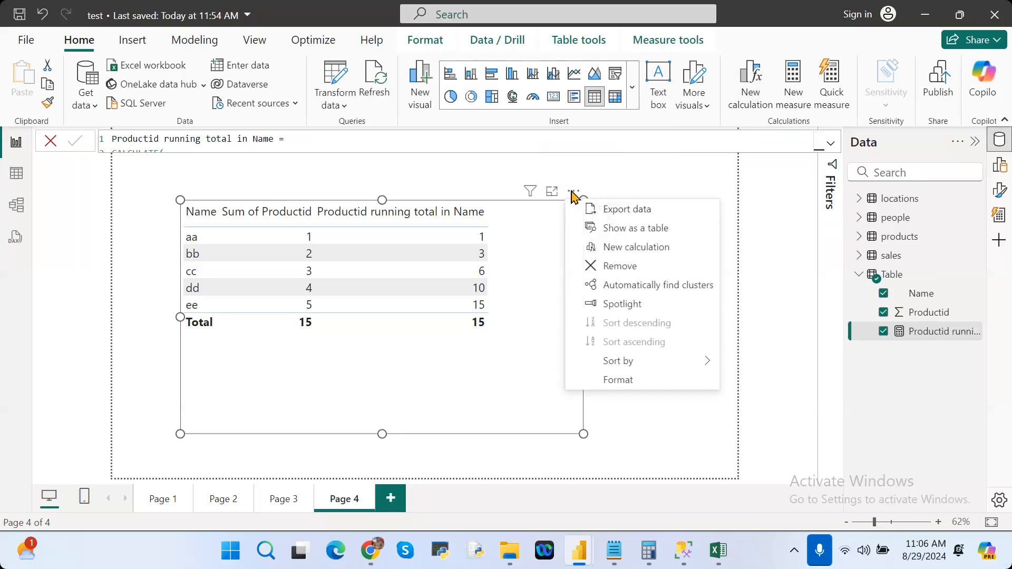
click(636, 247)
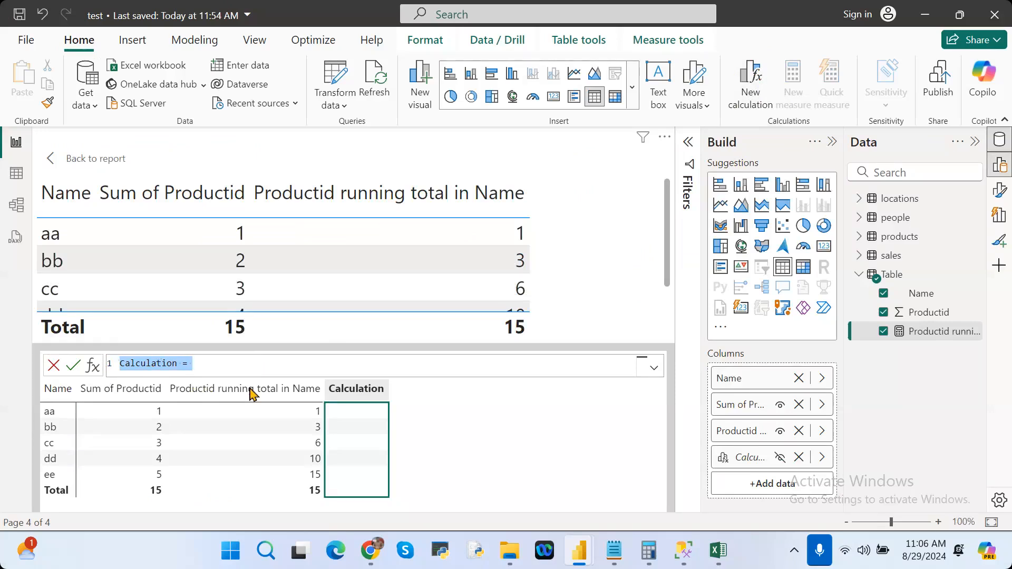
double_click(155, 363)
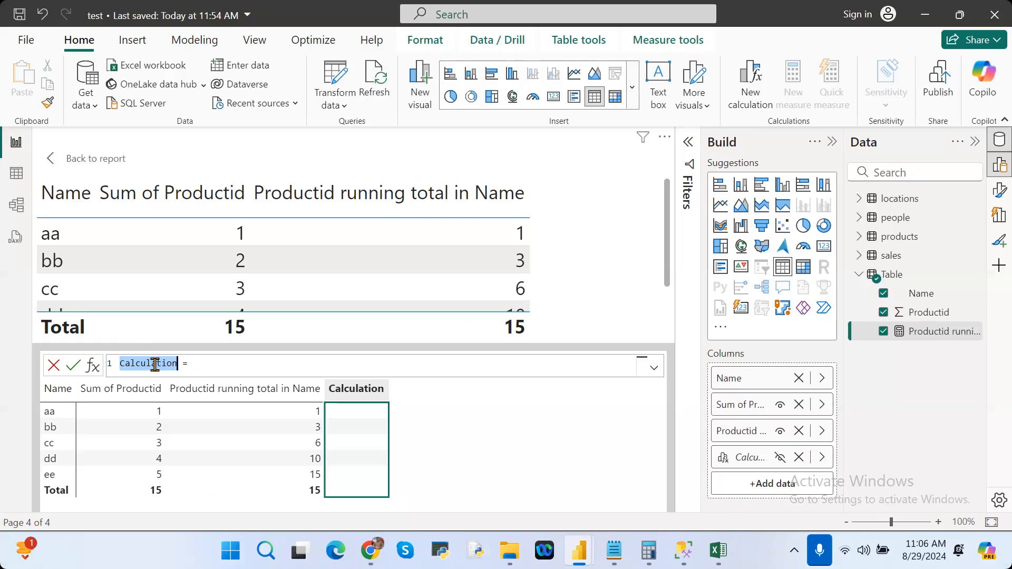
key(BackSpace)
text(RT)
key(Right)
key(Right)
key(Right)
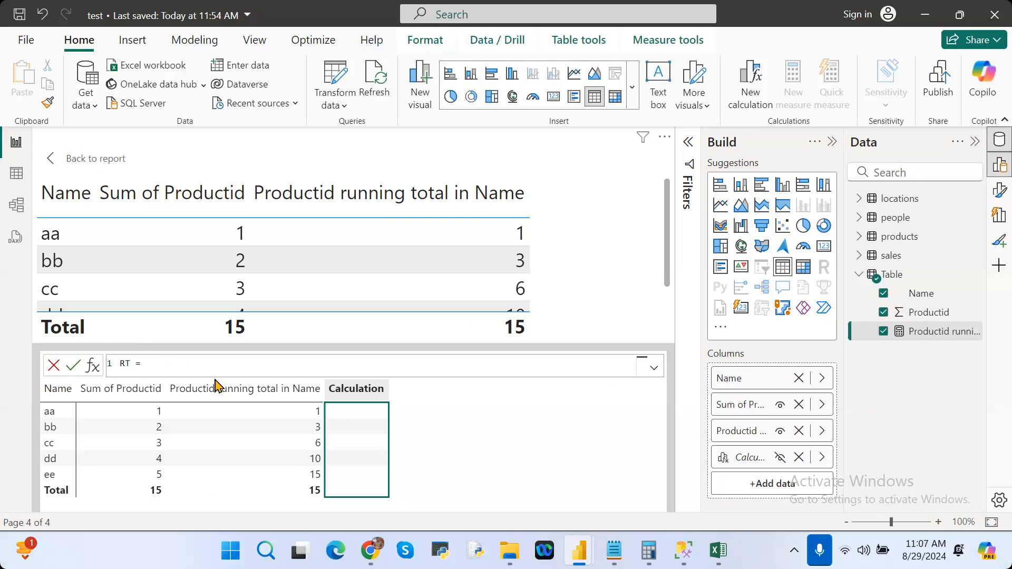
Step: Add the visual calculation RT = RUNNINGSUM([Sum of Productid],ROWS), reading 1.00 through 15.00
text(ru)
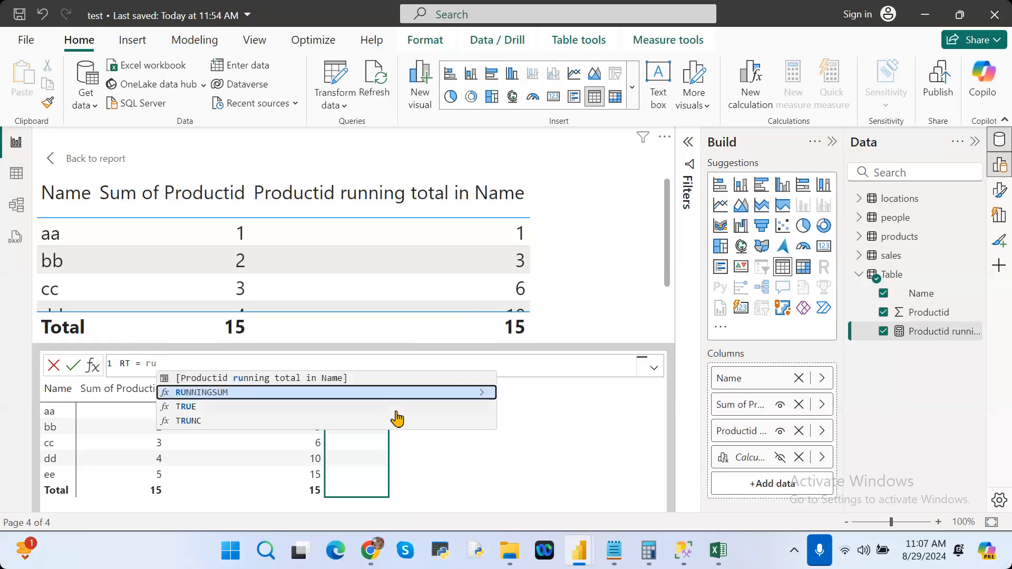
key(Tab)
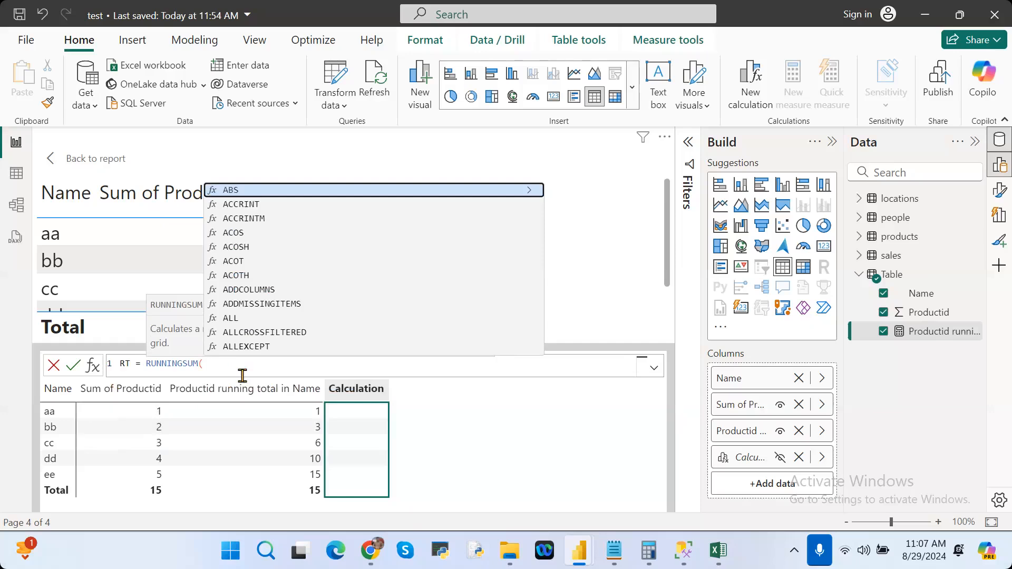
text(sum)
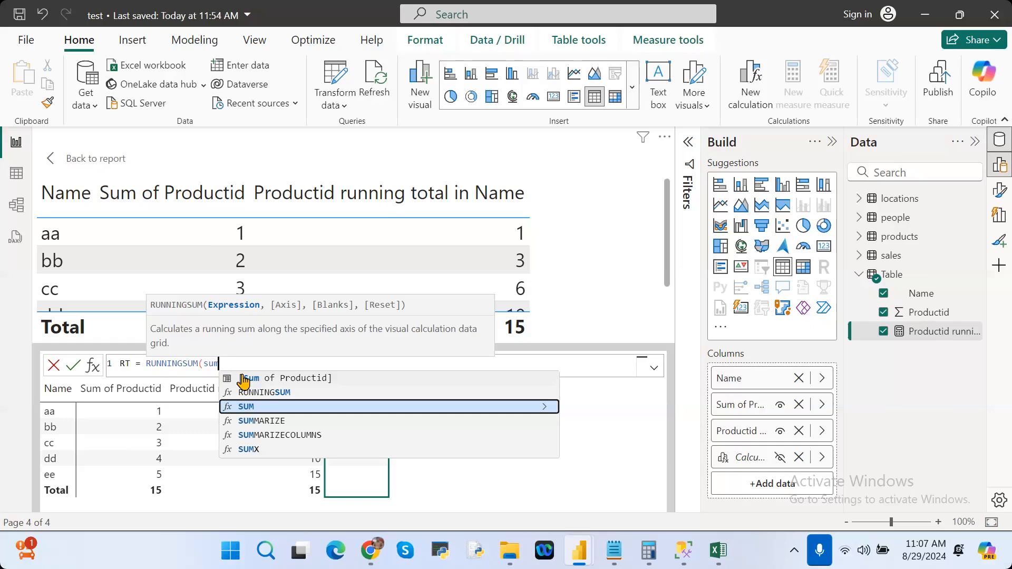
key(Up)
key(Up)
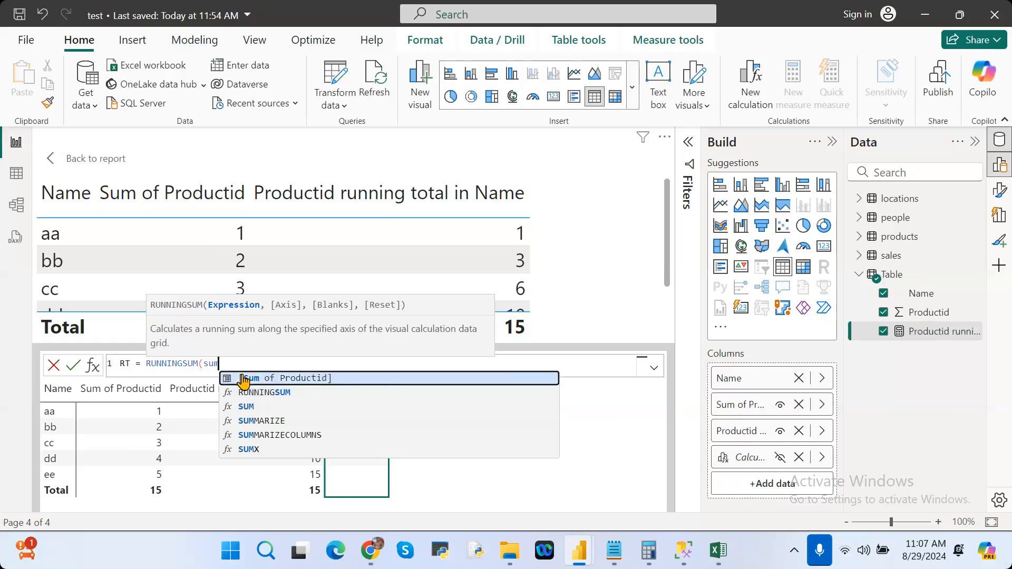
click(243, 379)
text(,row)
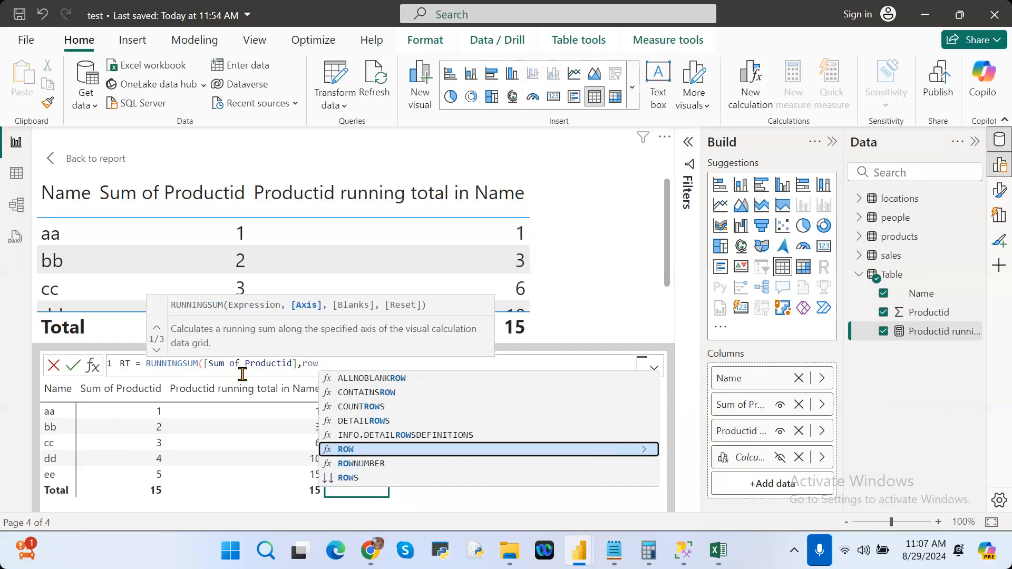
key(Down)
key(Down)
key(Tab)
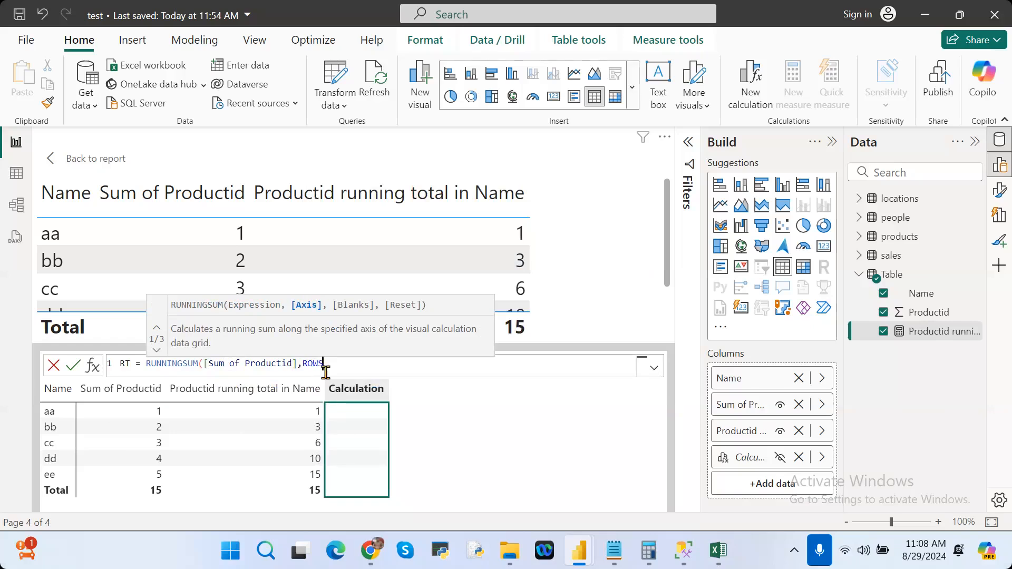
key(Return)
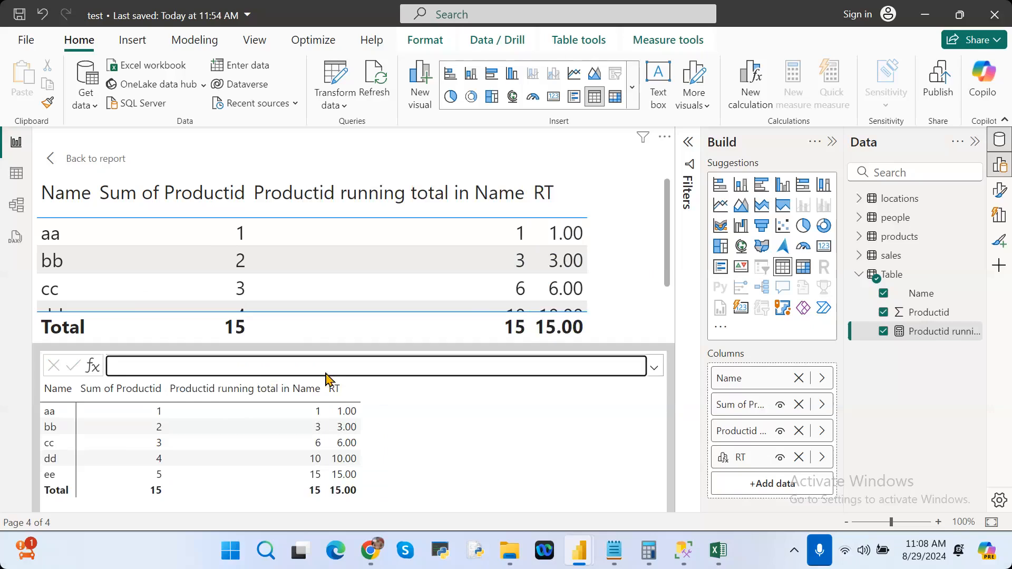
Step: Return to the Page 4 report and view the Productid running total measure's DAX
click(933, 333)
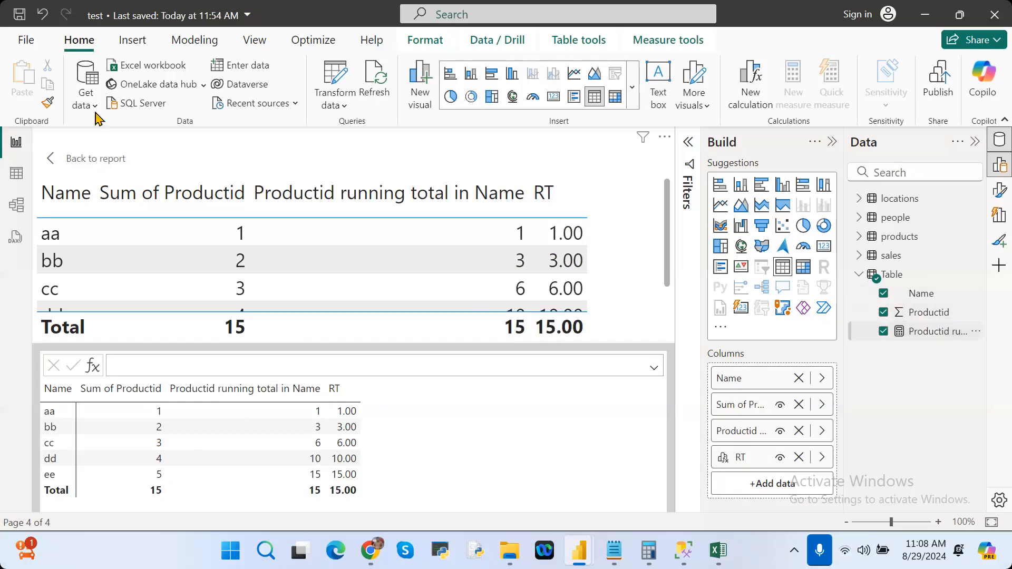
click(71, 154)
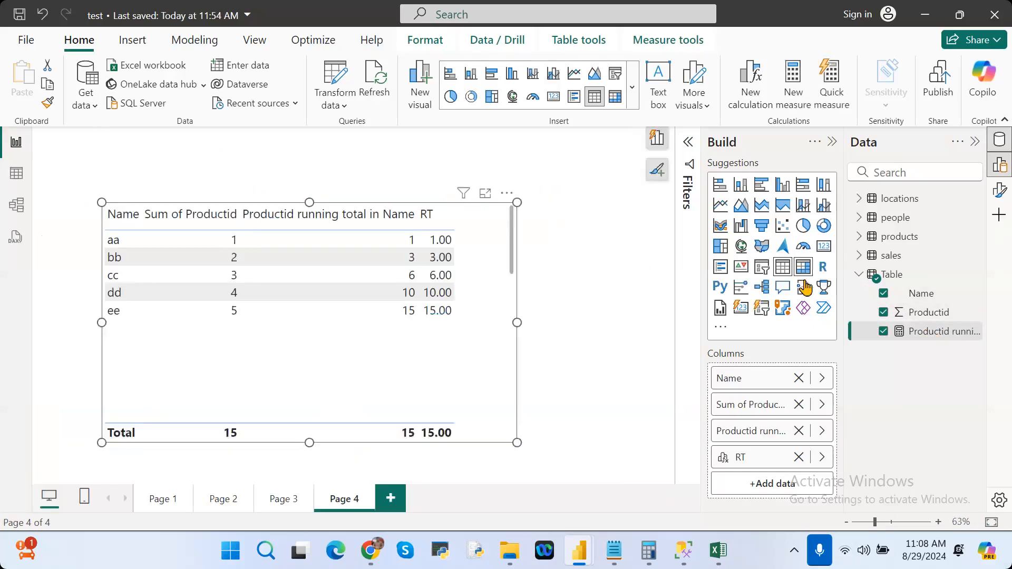
click(940, 334)
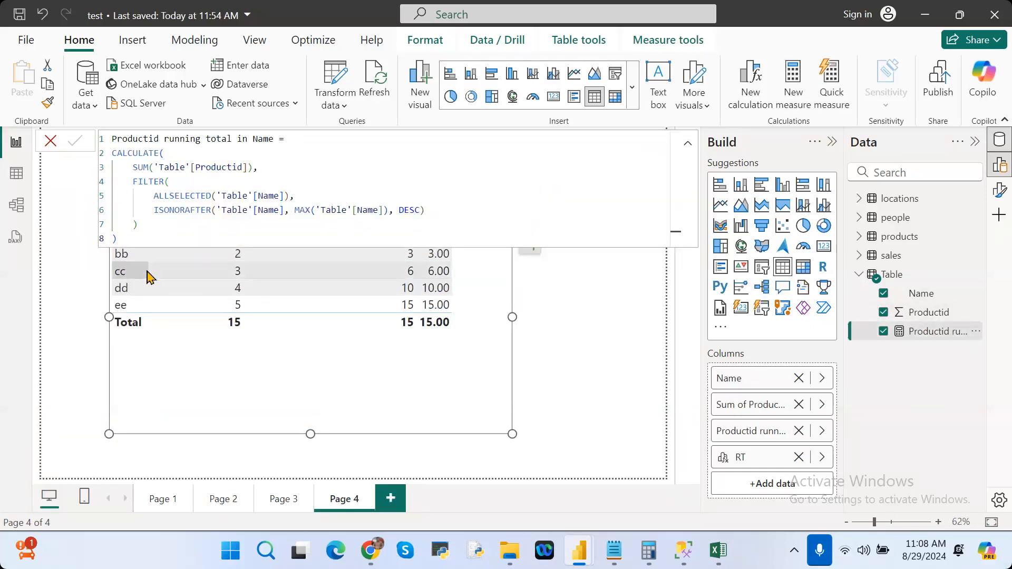
click(585, 400)
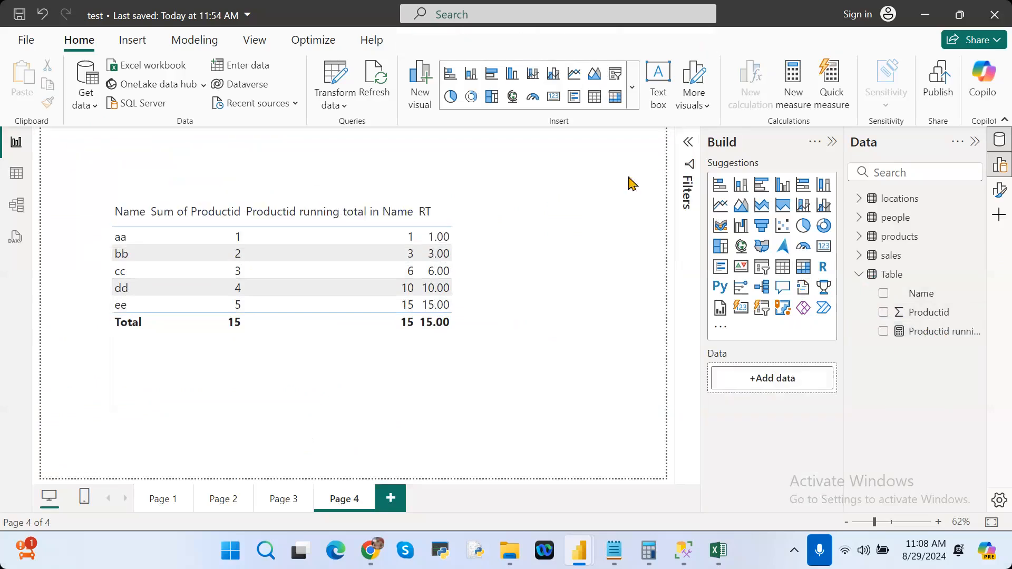
click(463, 219)
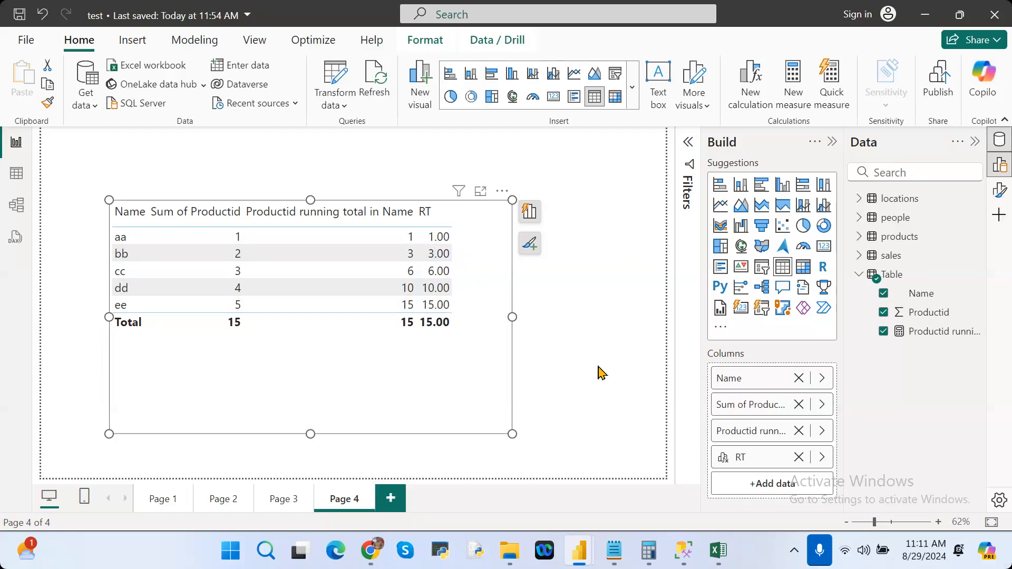
Step: Wrap the RT formula as TRUNC(RUNNINGSUM([Sum of Productid],ROWS),0)
click(747, 464)
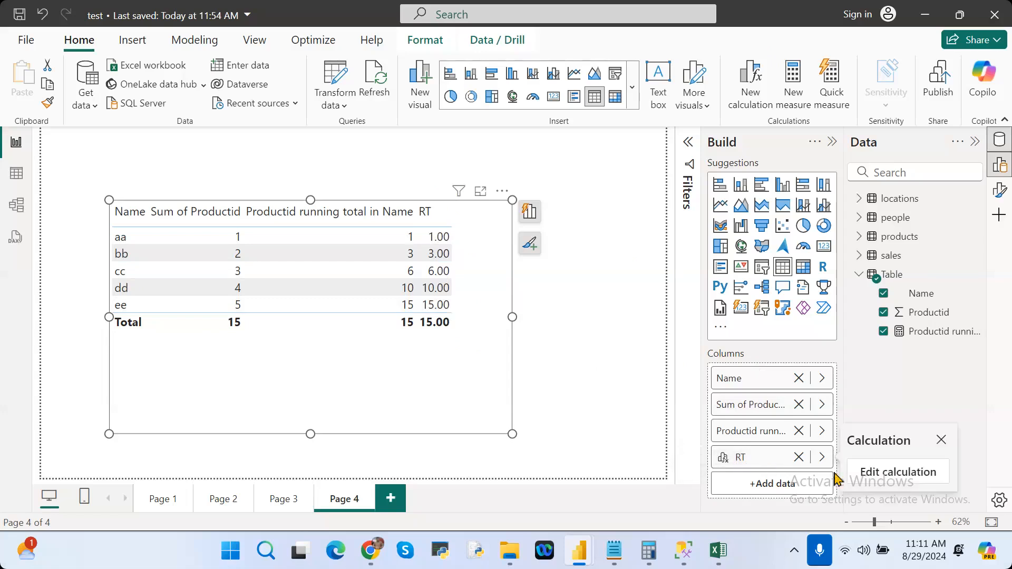
click(898, 474)
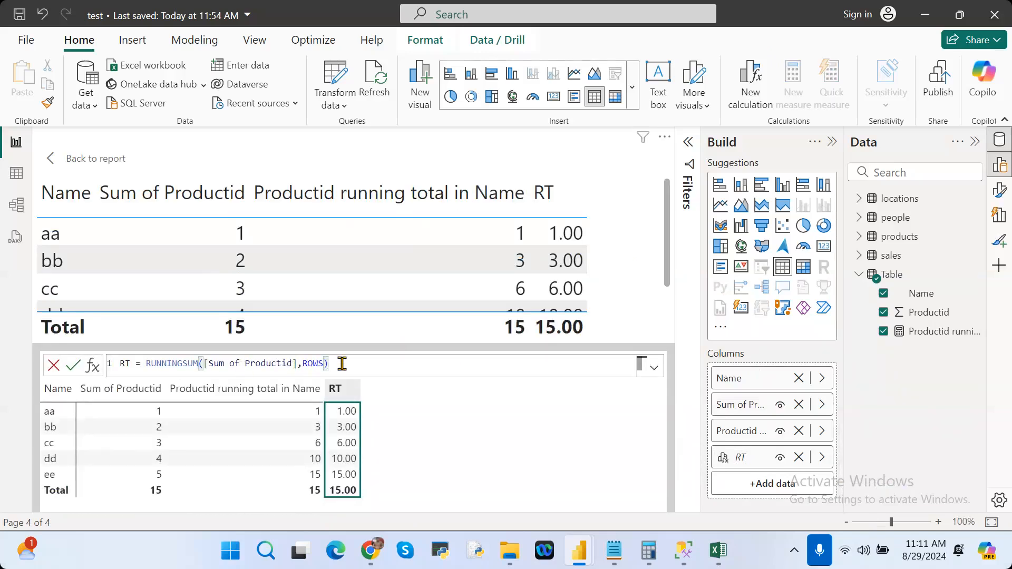
double_click(147, 364)
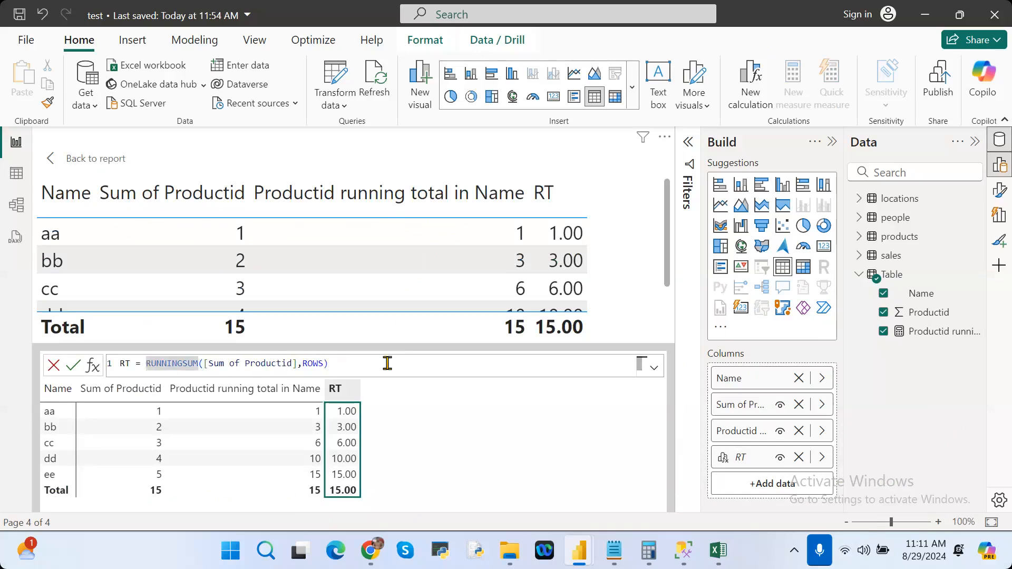
click(392, 363)
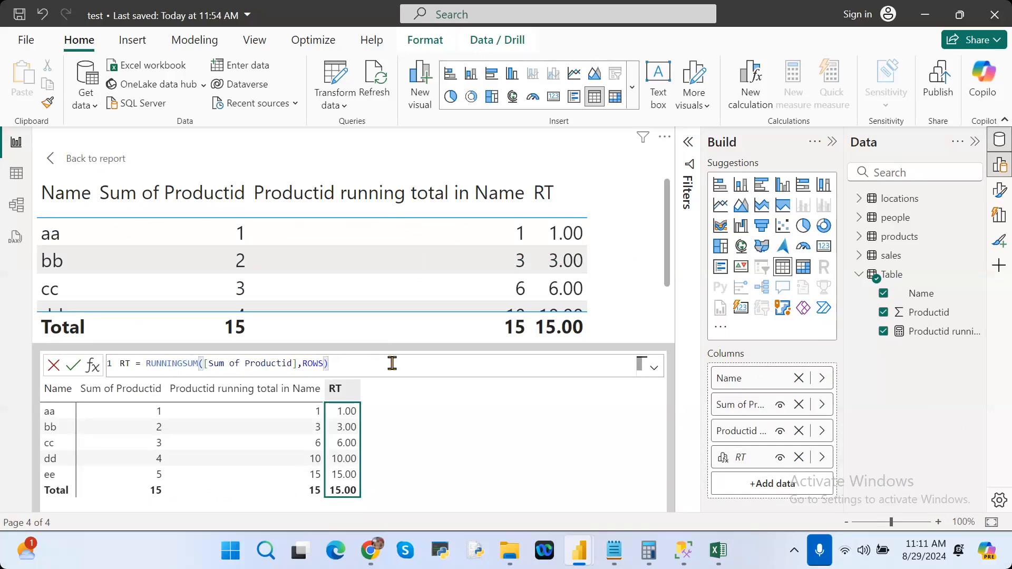
double_click(146, 363)
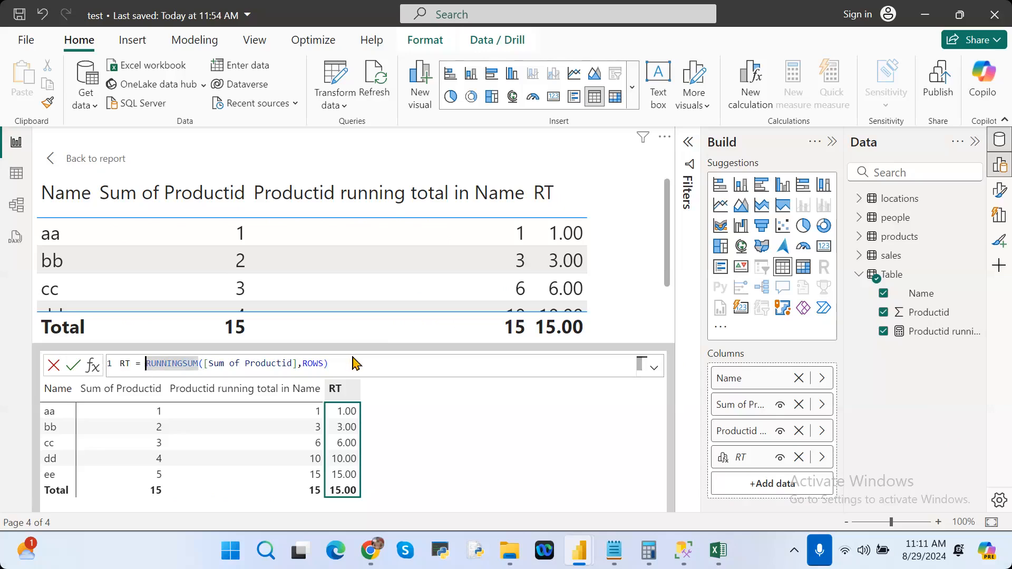
text(trunc)
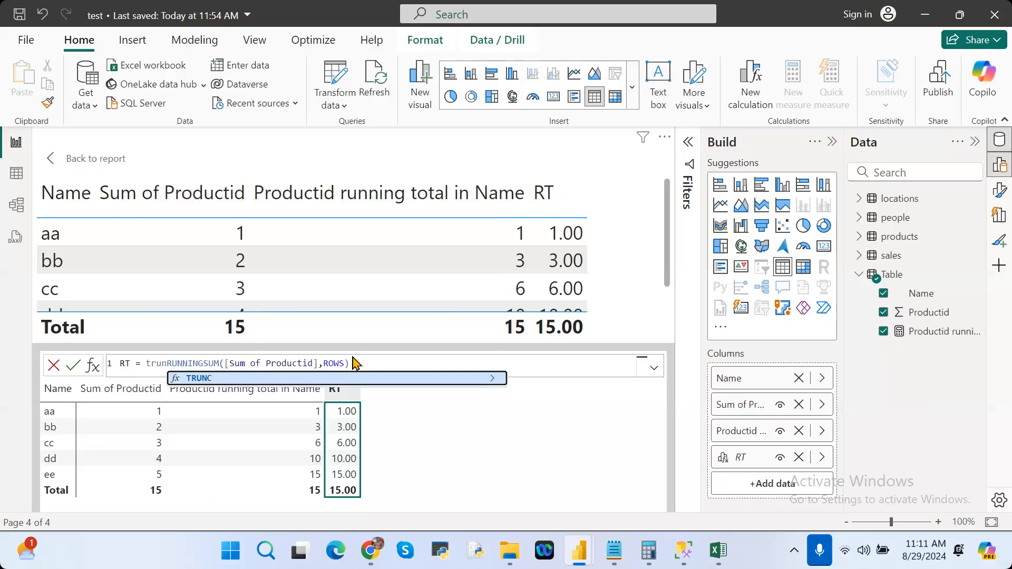
key(Tab)
click(393, 362)
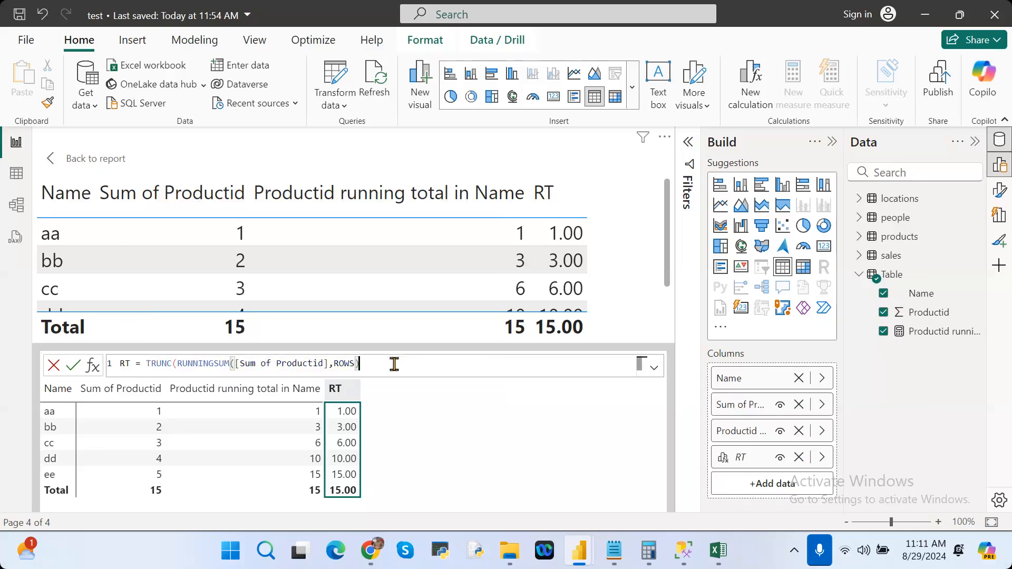
text(,0))
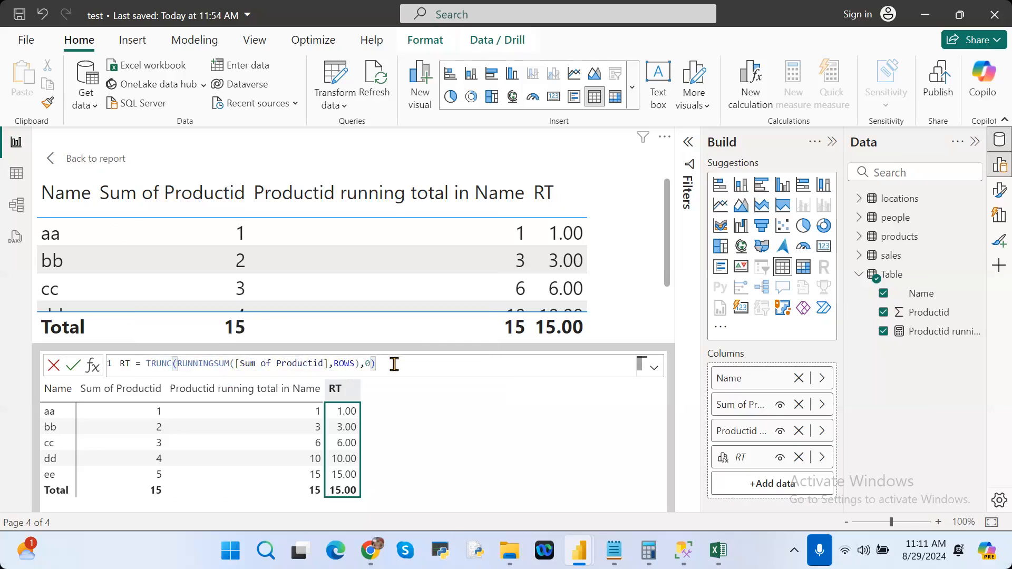
key(Return)
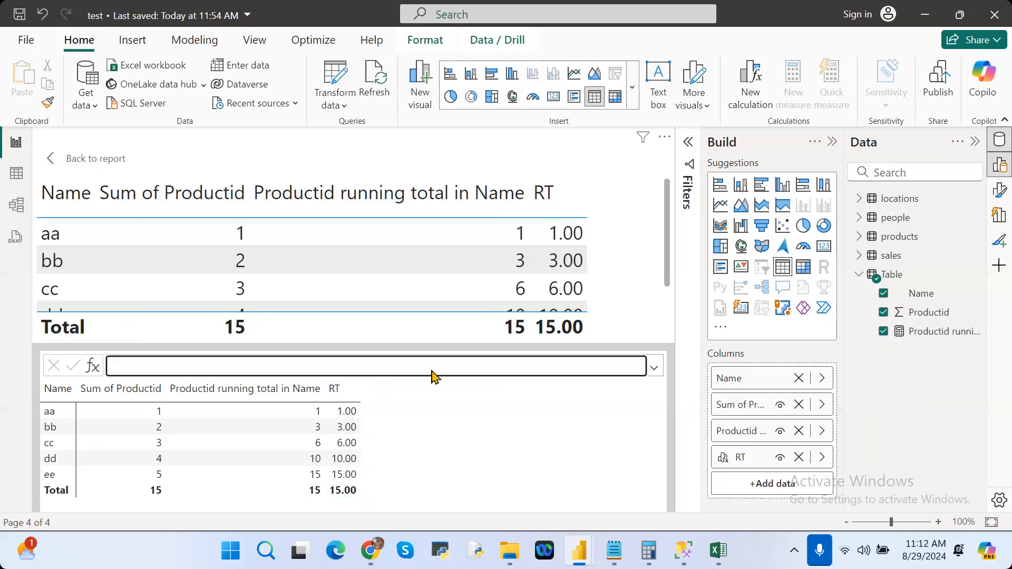
click(742, 458)
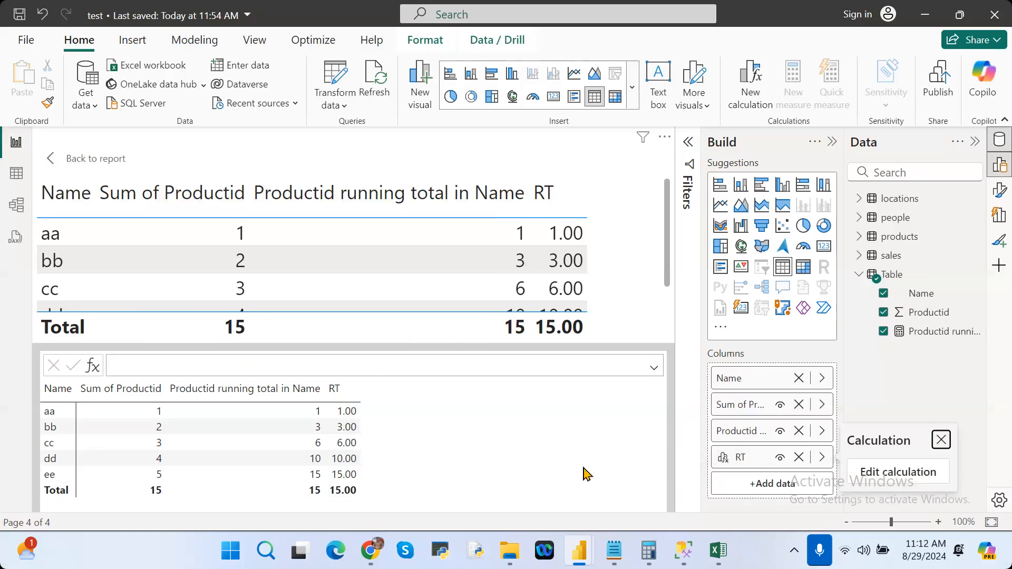
Step: Replace TRUNC with ROUND so RT reads ROUND(RUNNINGSUM([Sum of Productid],ROWS),0)
click(742, 459)
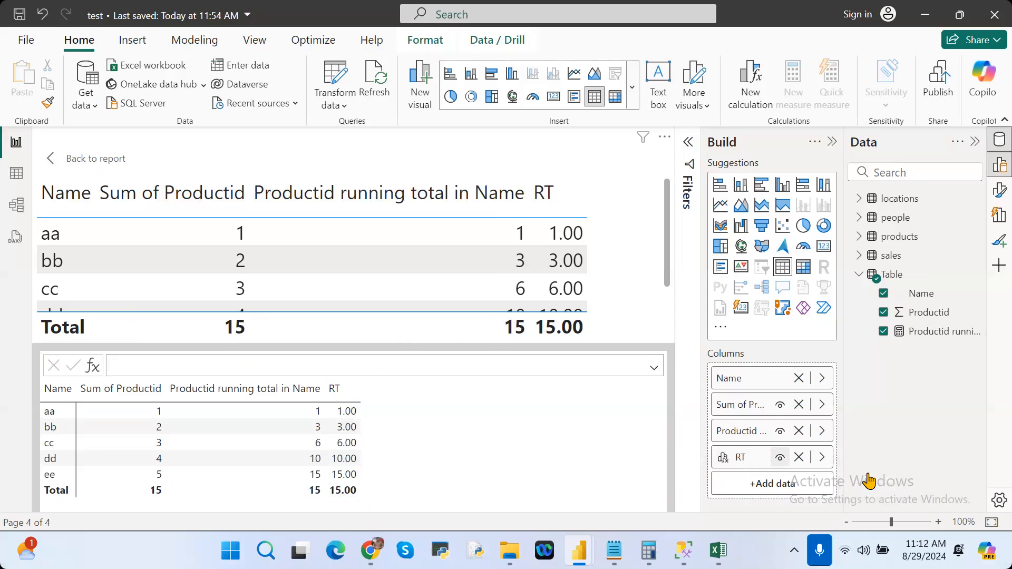
click(733, 457)
click(733, 457)
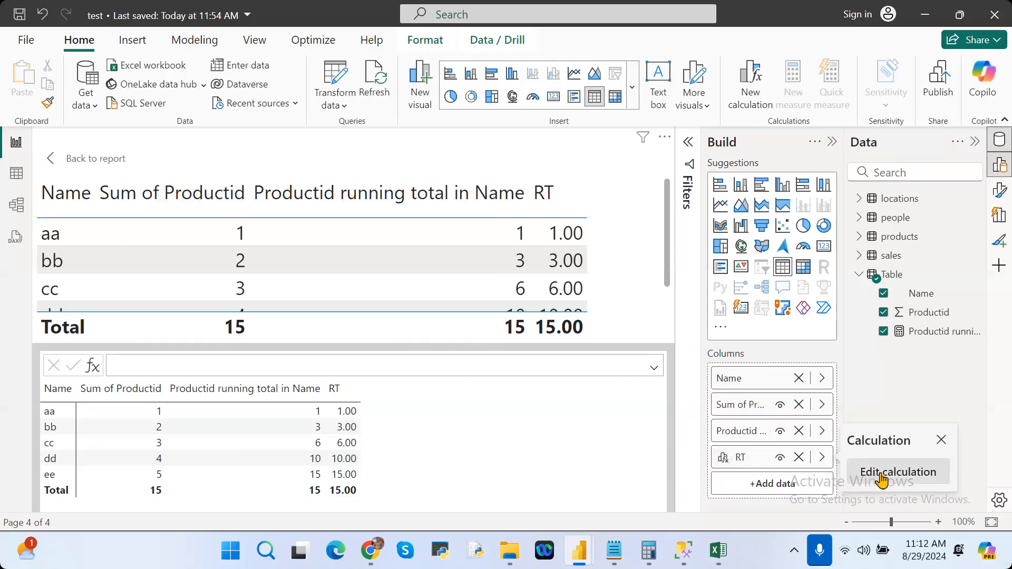
click(880, 474)
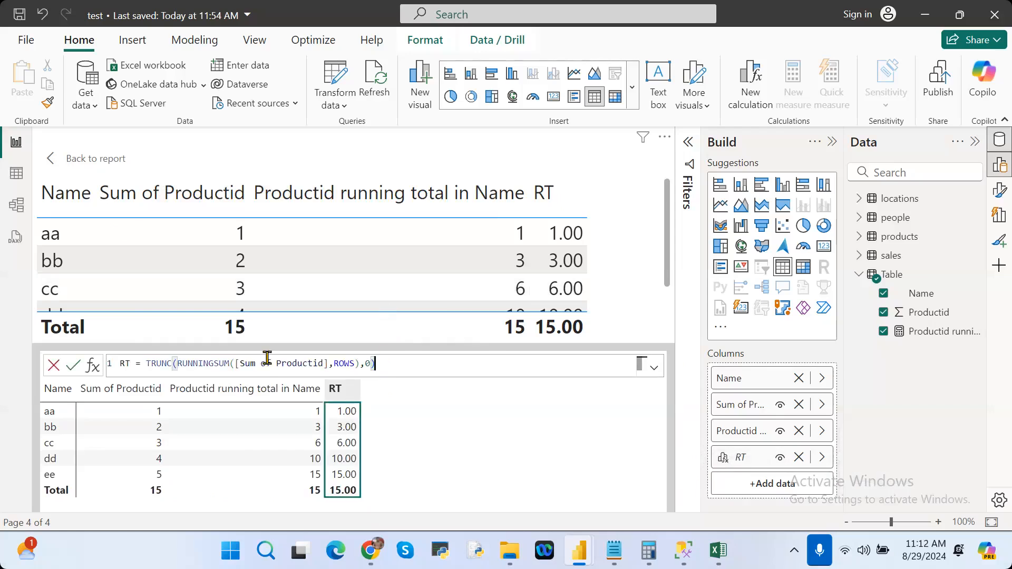
double_click(170, 366)
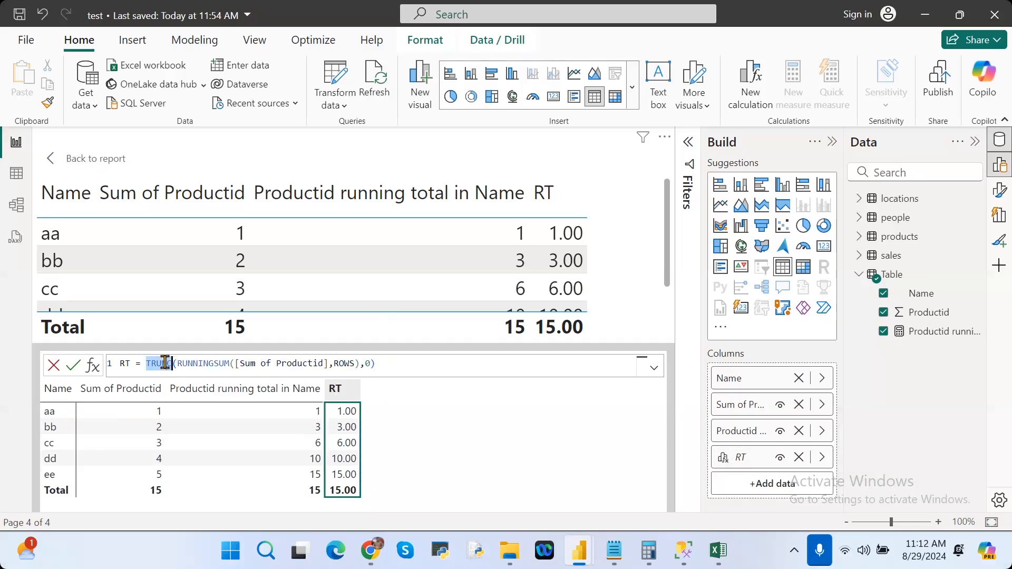
text(roun)
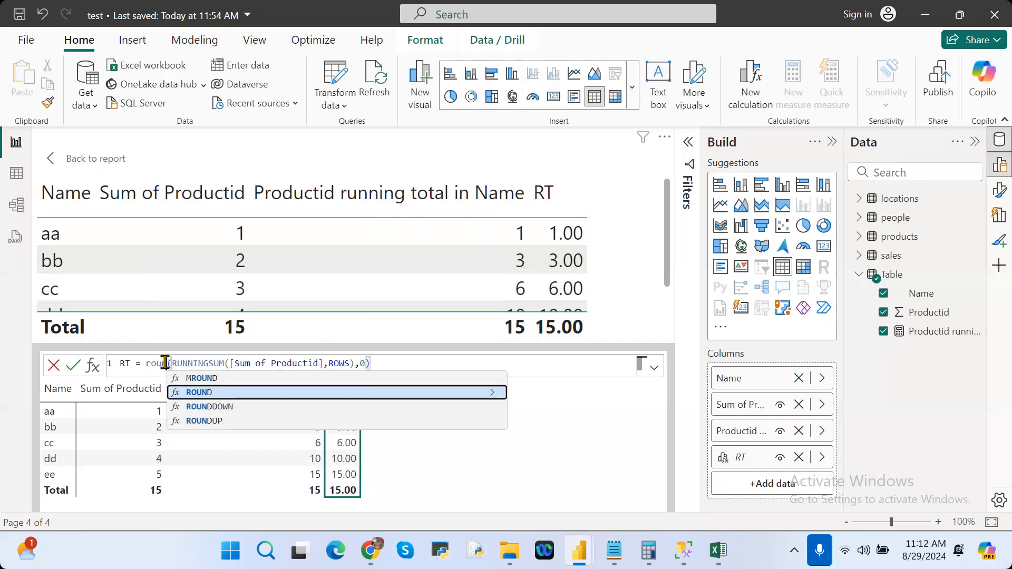
key(Tab)
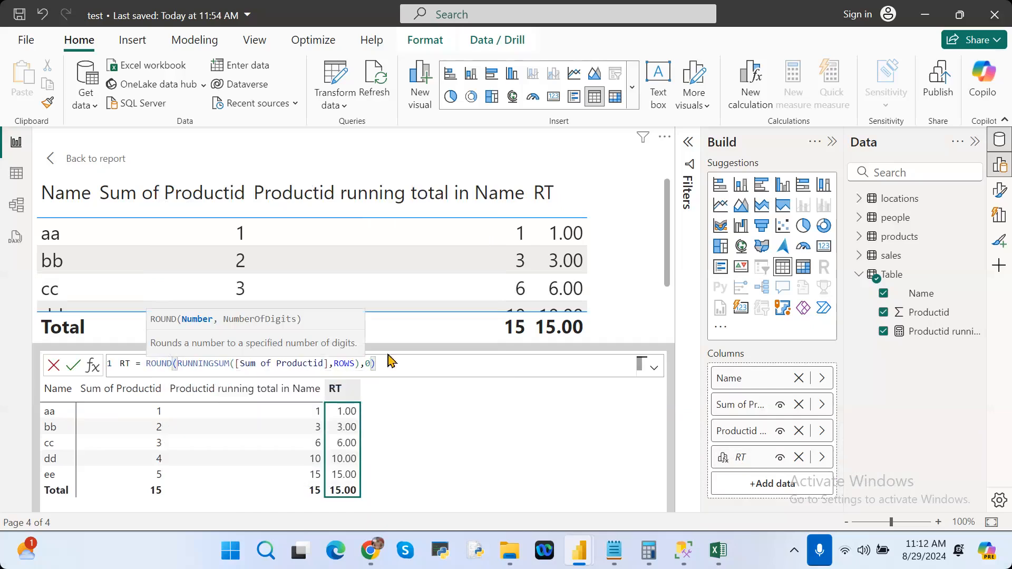
click(75, 365)
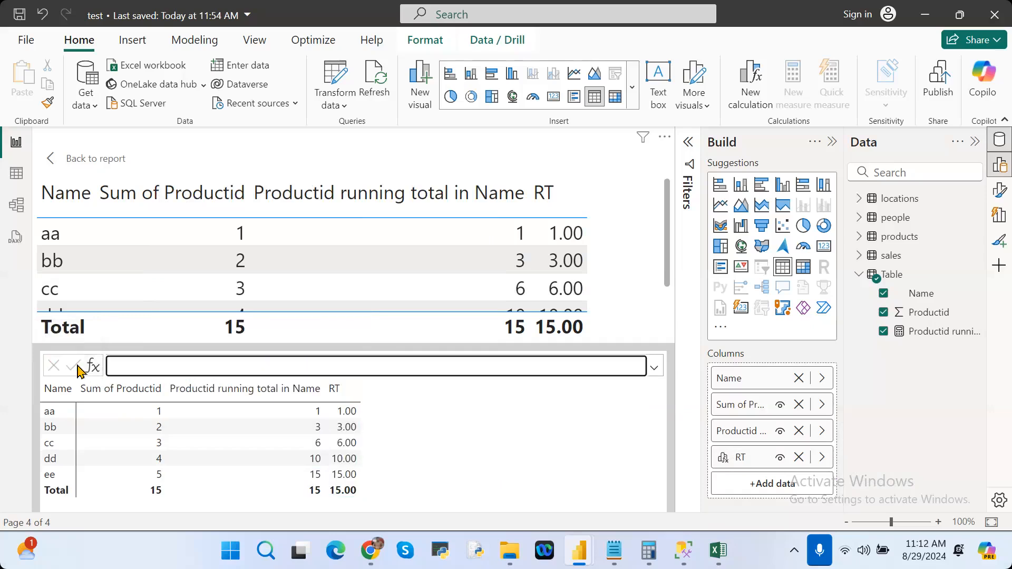
click(736, 462)
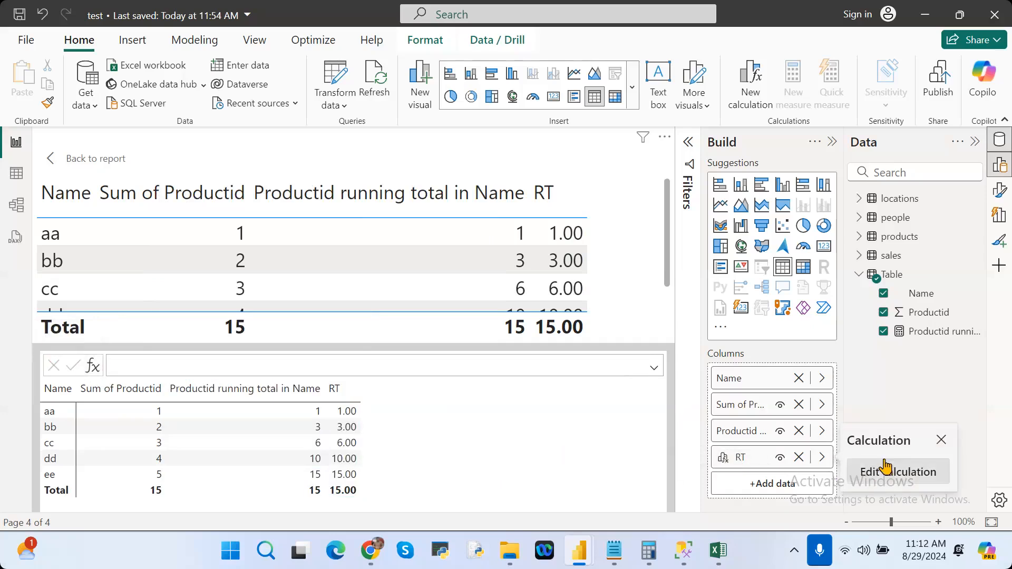
Step: Drop the ROUND wrapper and append &"running totoal" to RUNNINGSUM([Sum of Productid],ROWS)
click(886, 467)
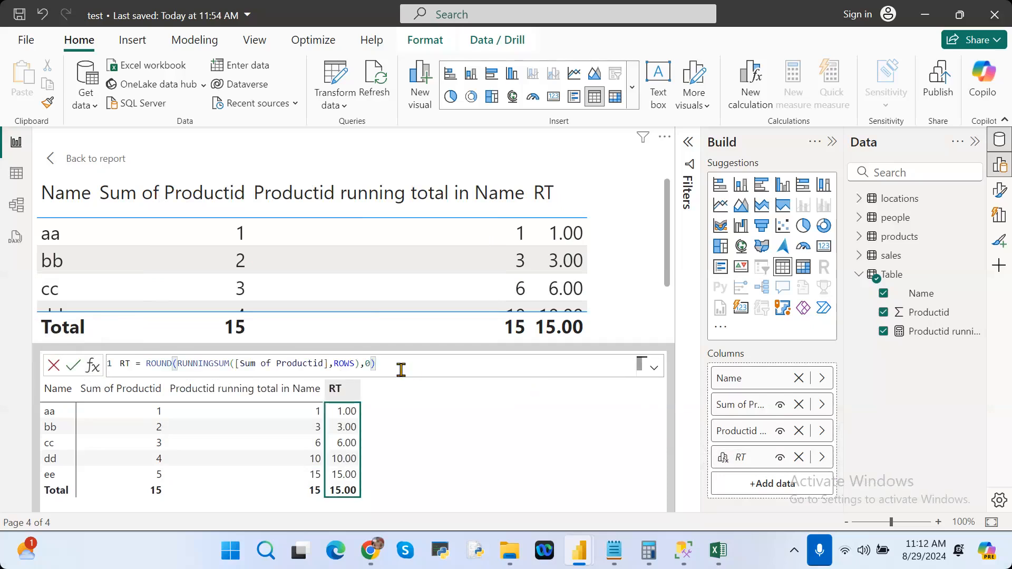
key(BackSpace)
key(BackSpace)
key(BackSpace)
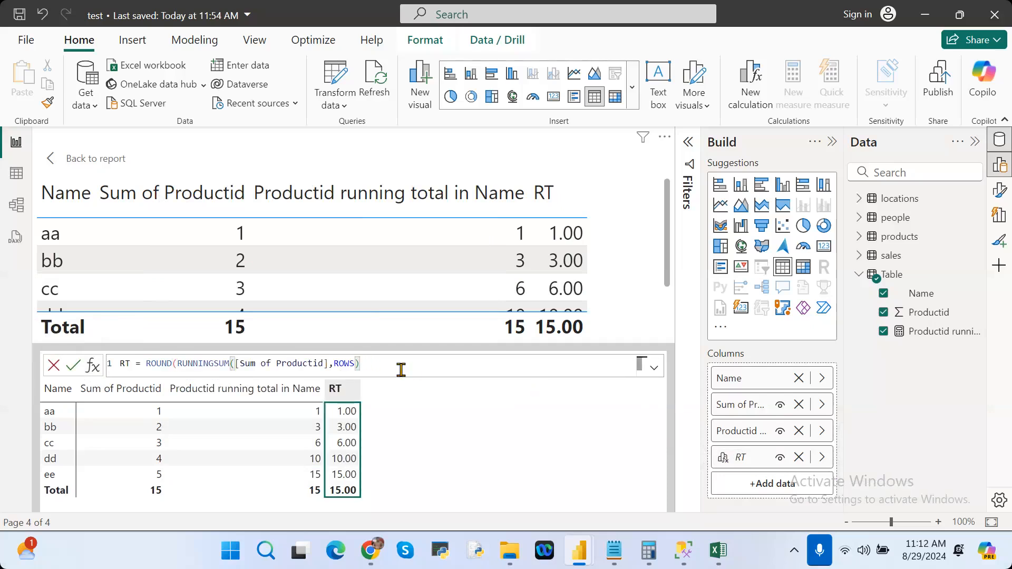
double_click(164, 364)
key(Delete)
key(Delete)
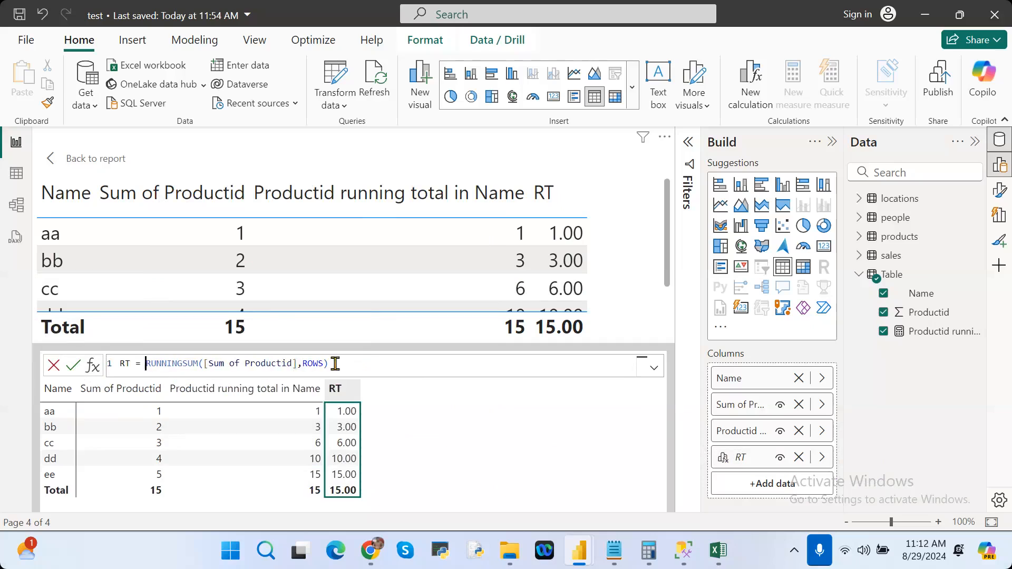
click(364, 364)
text(&)
text("")
key(Left)
text(running totoal)
key(Return)
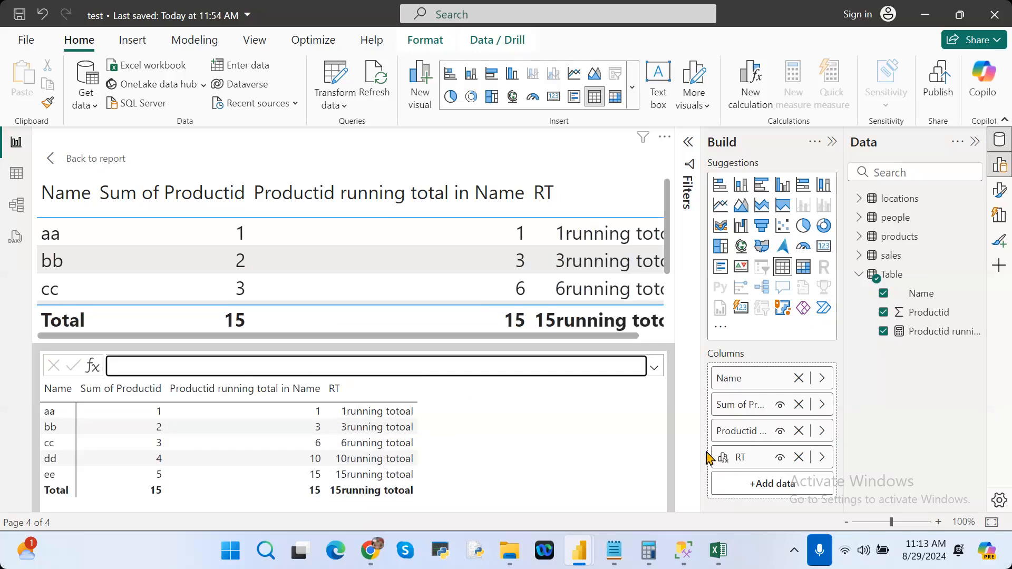
Step: Wrap the RT running sum in TRUNC(...,0) and commit the formula
click(725, 458)
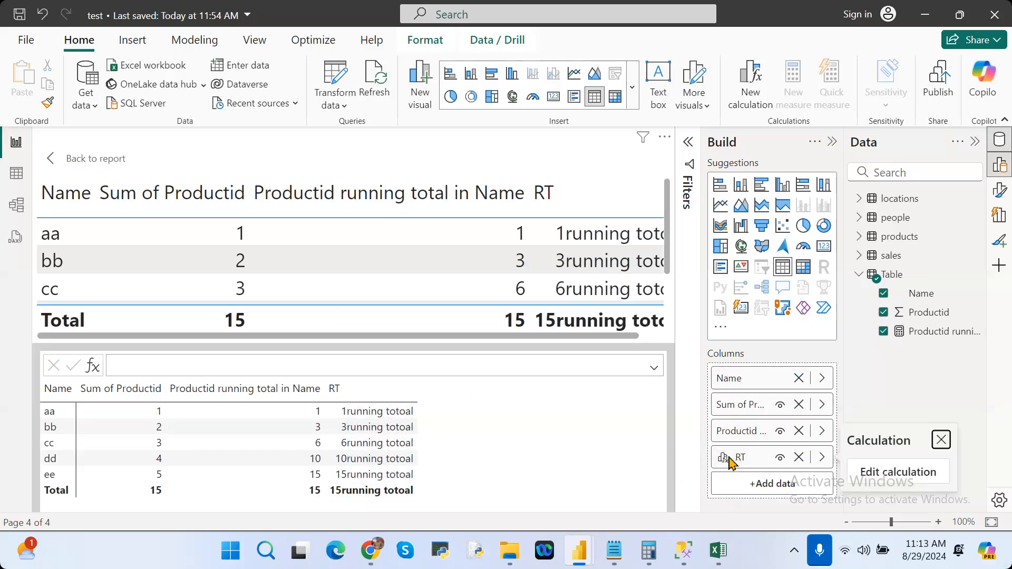
click(894, 473)
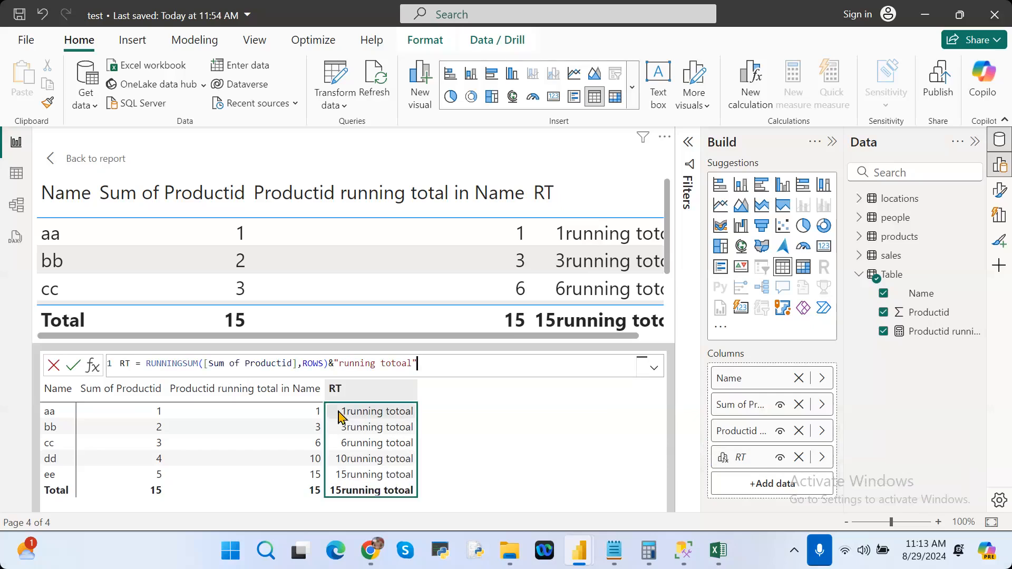
double_click(148, 369)
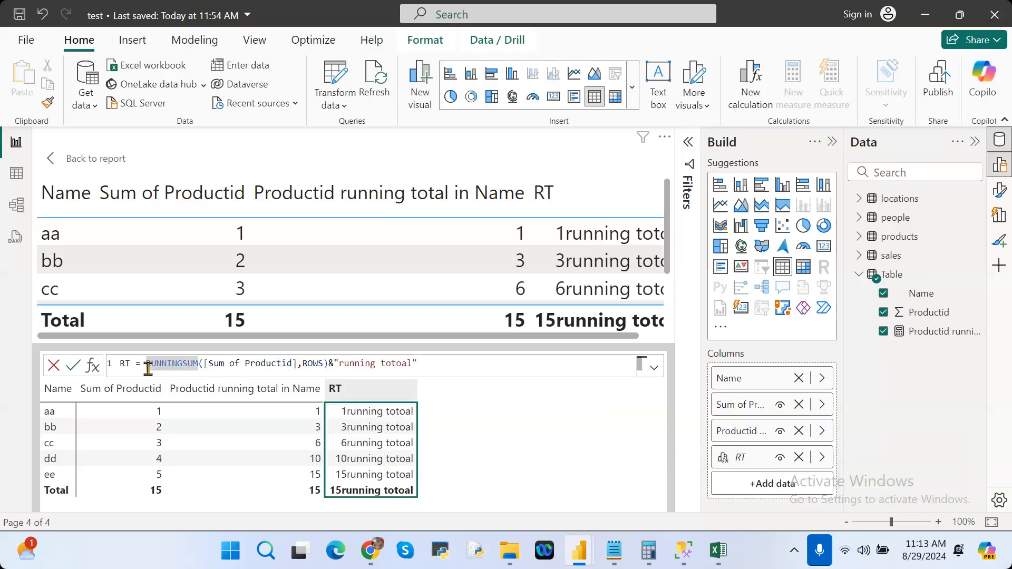
text(TRUNC()
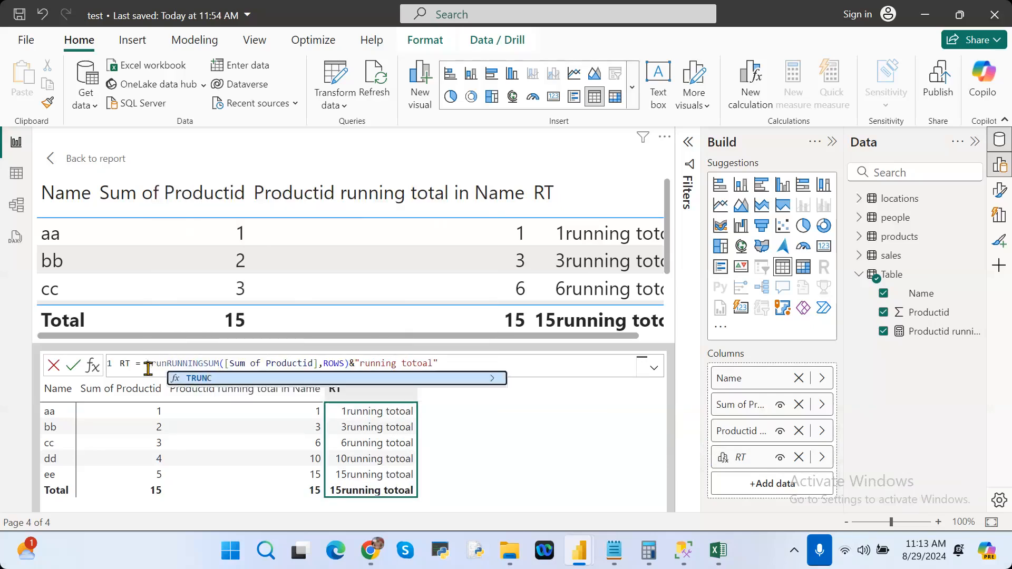
key(Right)
key(Right)
key(Right)
key(Right)
key(Right)
key(Right)
key(Right)
key(Right)
key(Right)
key(Right)
key(Right)
key(Right)
key(Right)
key(Right)
key(Right)
key(Right)
key(Right)
key(Right)
key(Right)
key(Right)
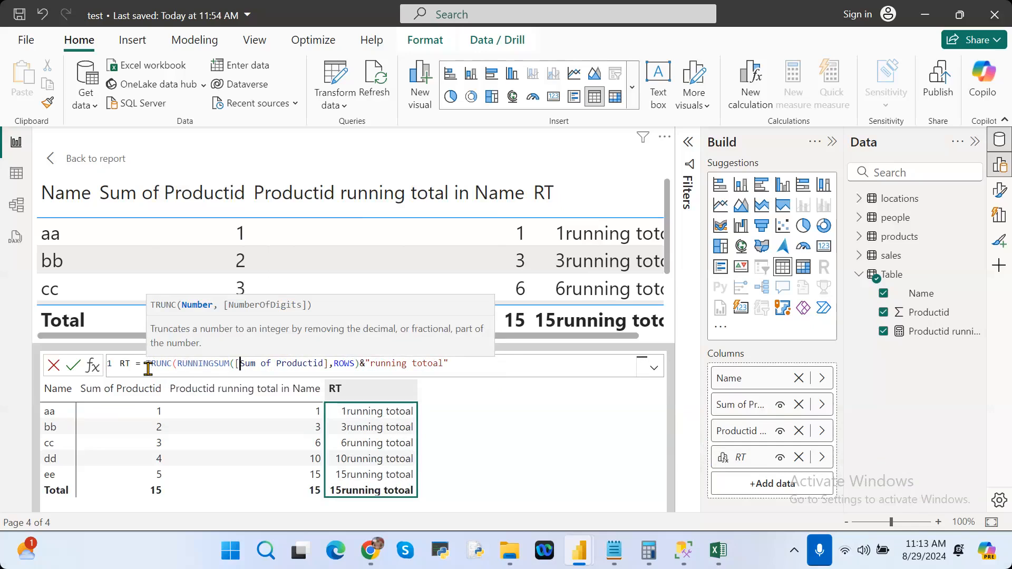
key(Right)
key(Right)
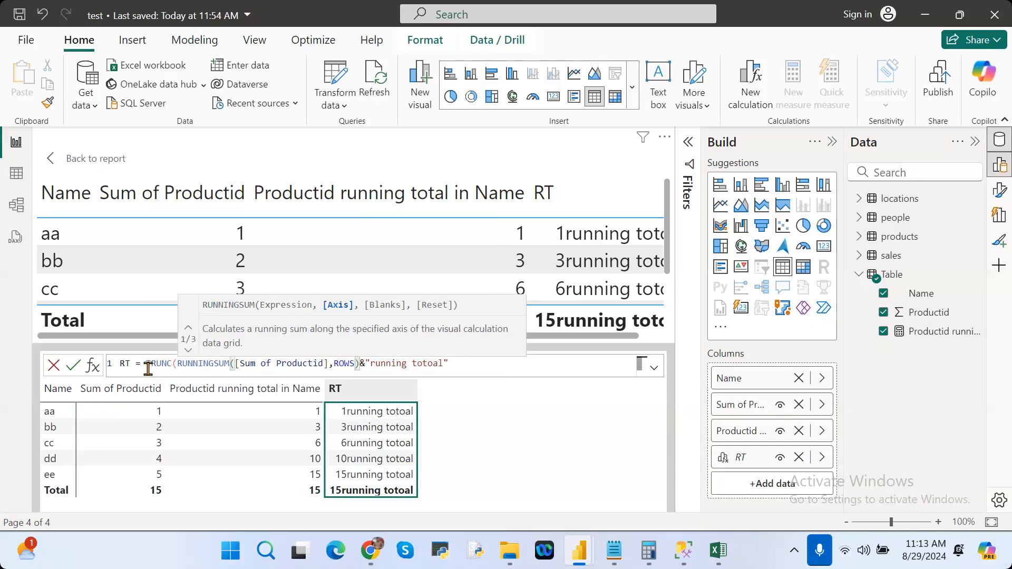
text(,0))
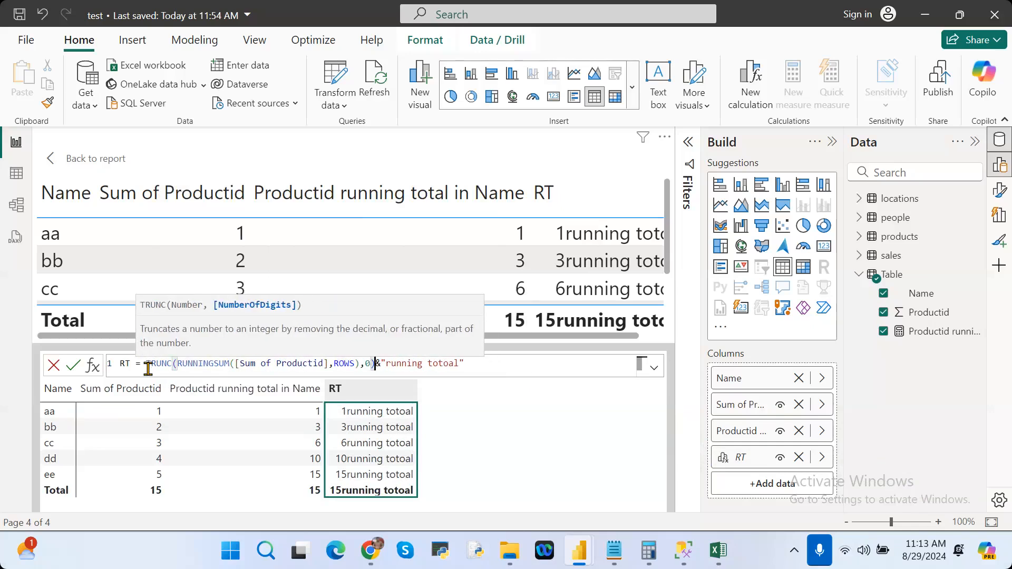
key(Return)
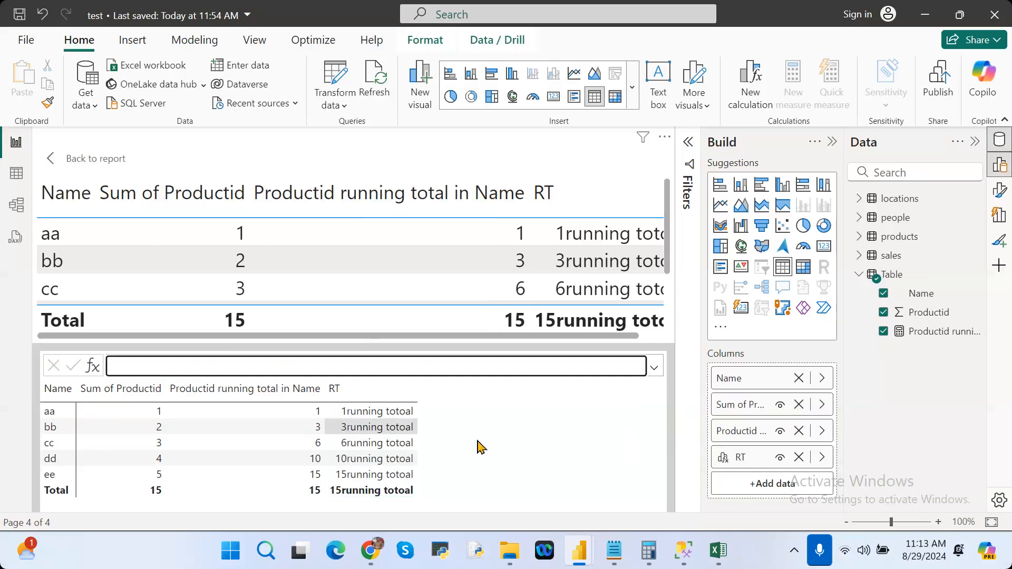
Step: Remove the TRUNC( wrapper and its ,0 argument from the RT formula
click(757, 457)
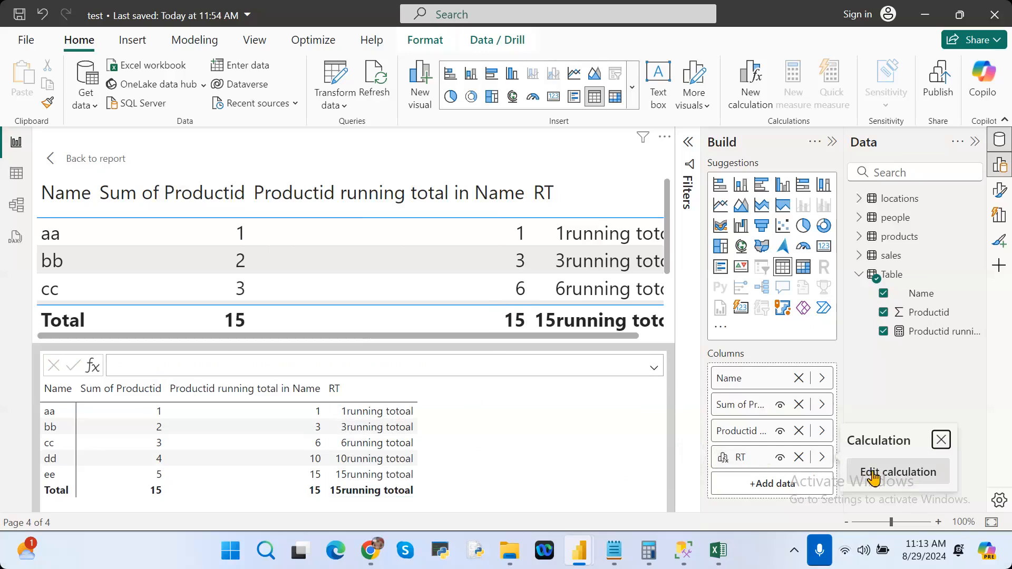
click(872, 477)
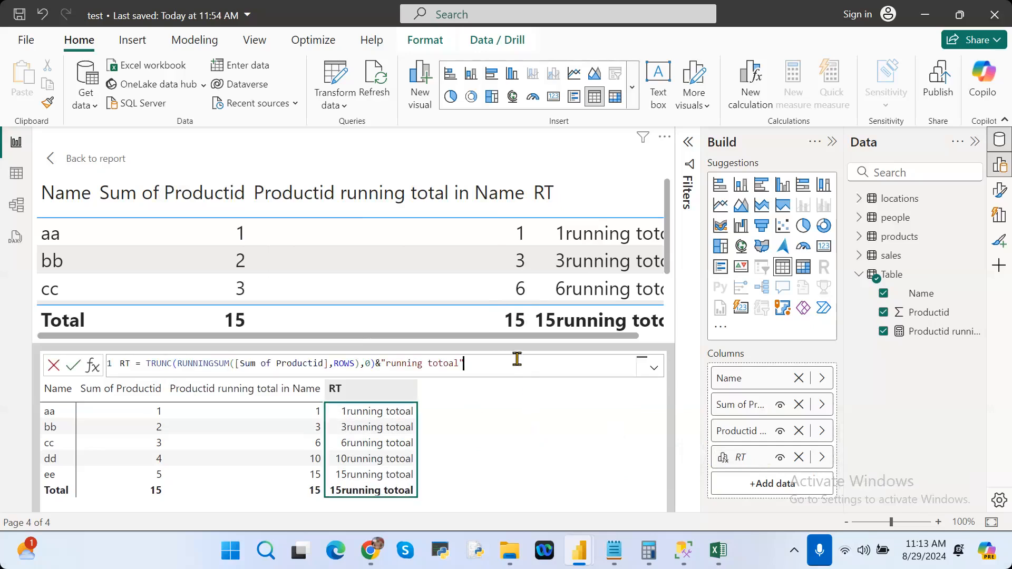
click(377, 363)
key(BackSpace)
key(BackSpace)
key(BackSpace)
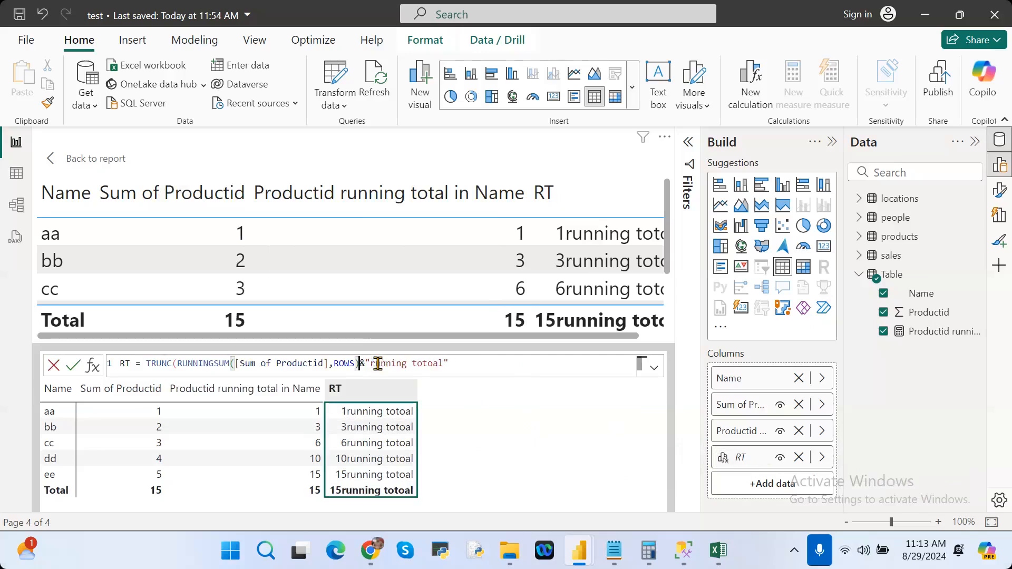
drag(177, 365, 146, 364)
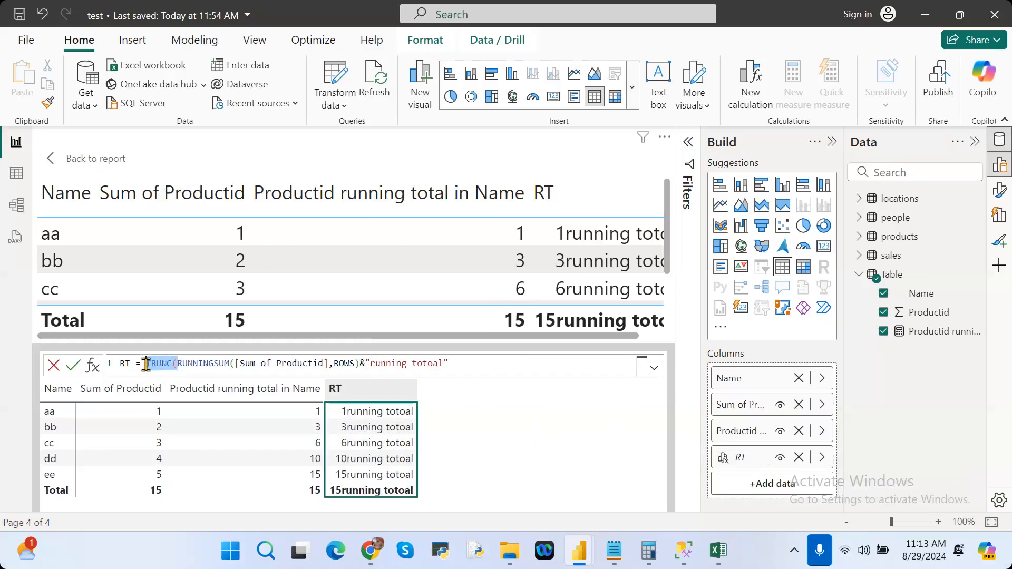
key(BackSpace)
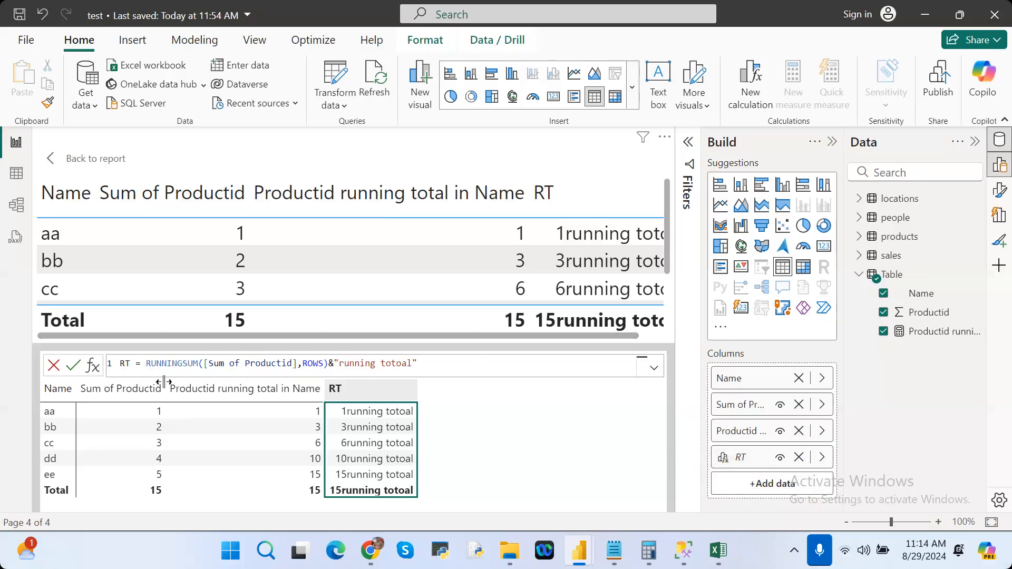
Step: Widen the Page 4 table so RT values show fully, and display the running total measure's DAX
click(73, 170)
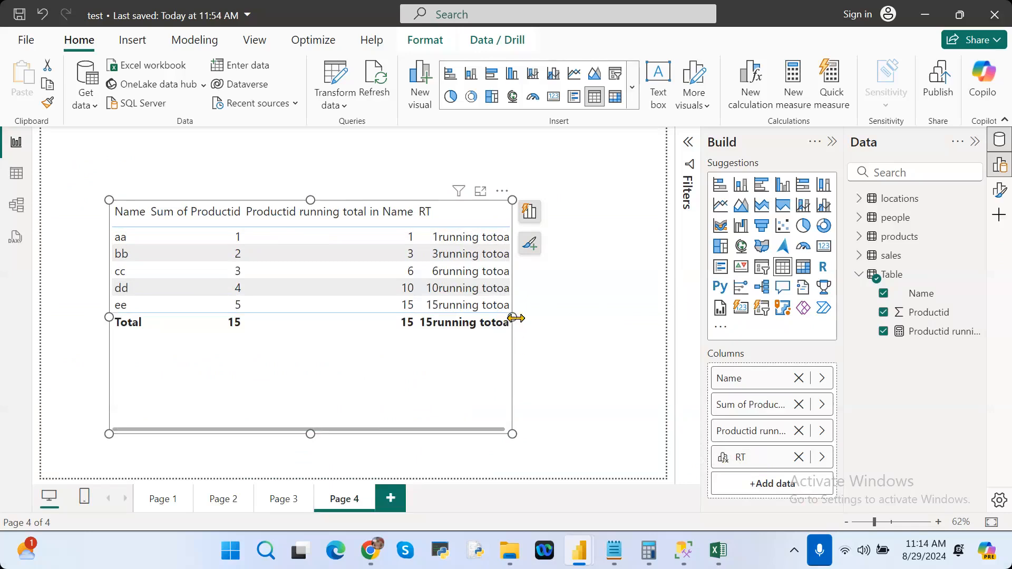
drag(511, 317, 627, 335)
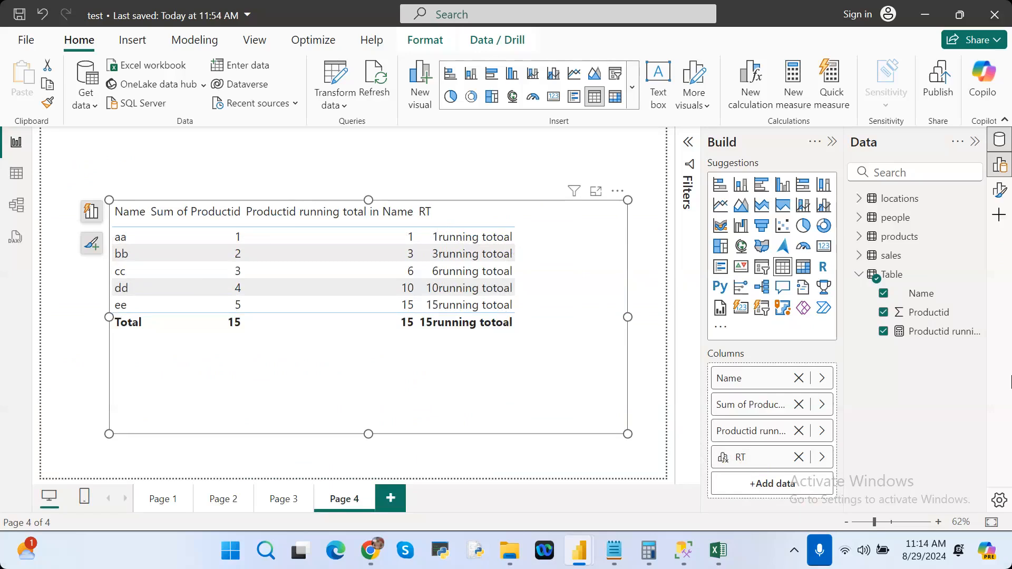
click(943, 337)
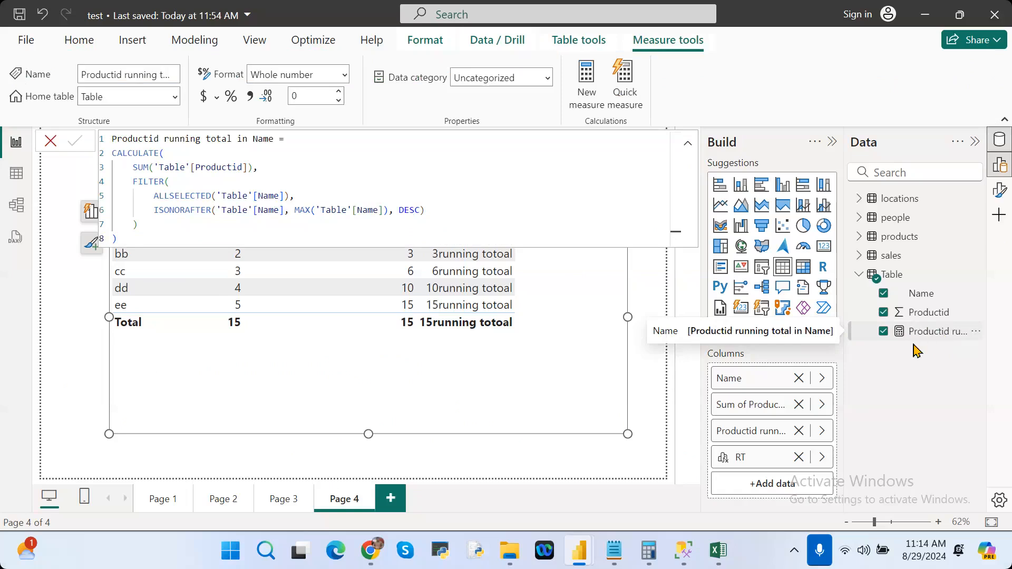
Step: Shrink the table to fit its four columns and collapse the measure's formula bar
click(940, 334)
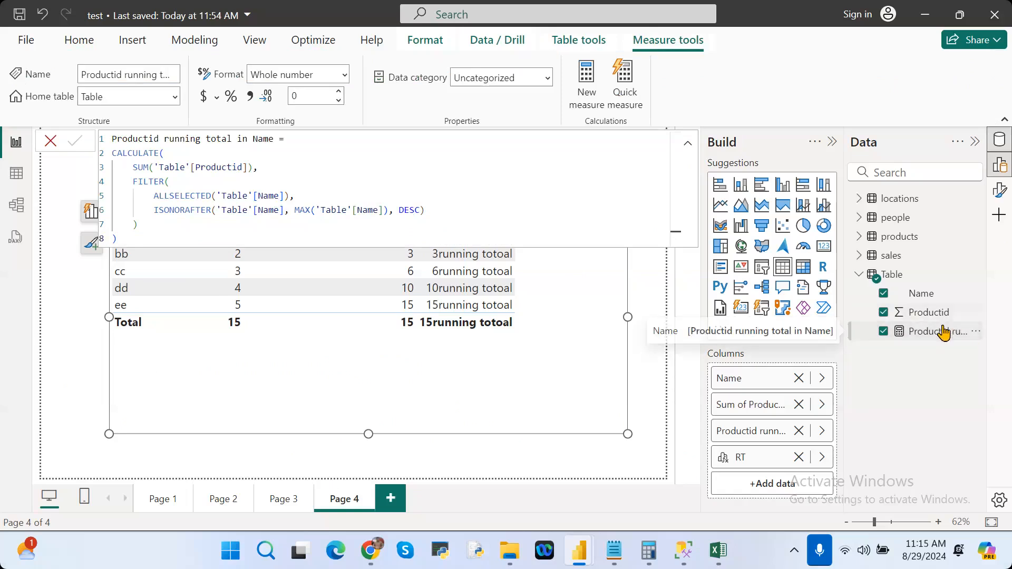
drag(625, 316, 538, 317)
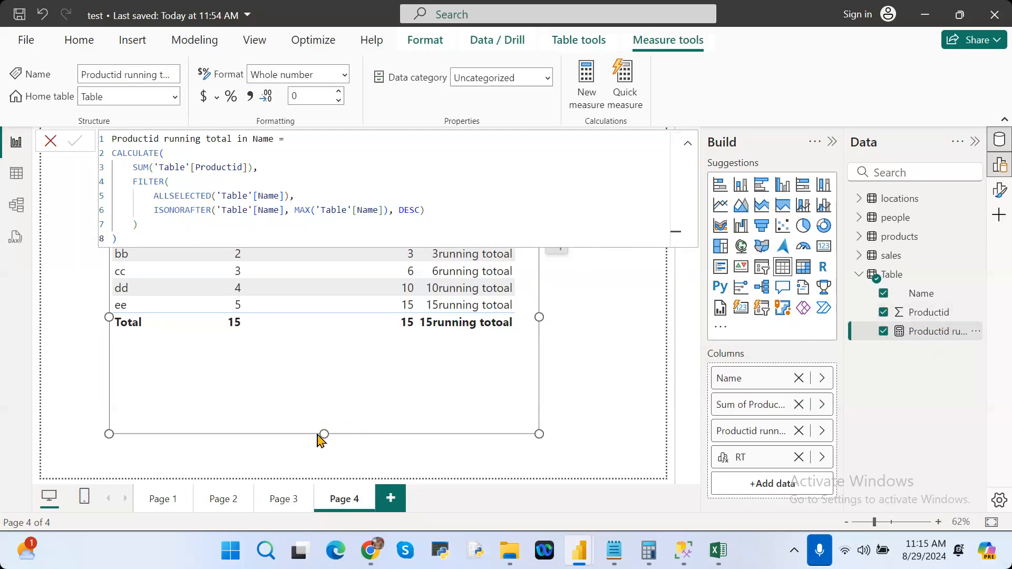
drag(318, 434, 309, 352)
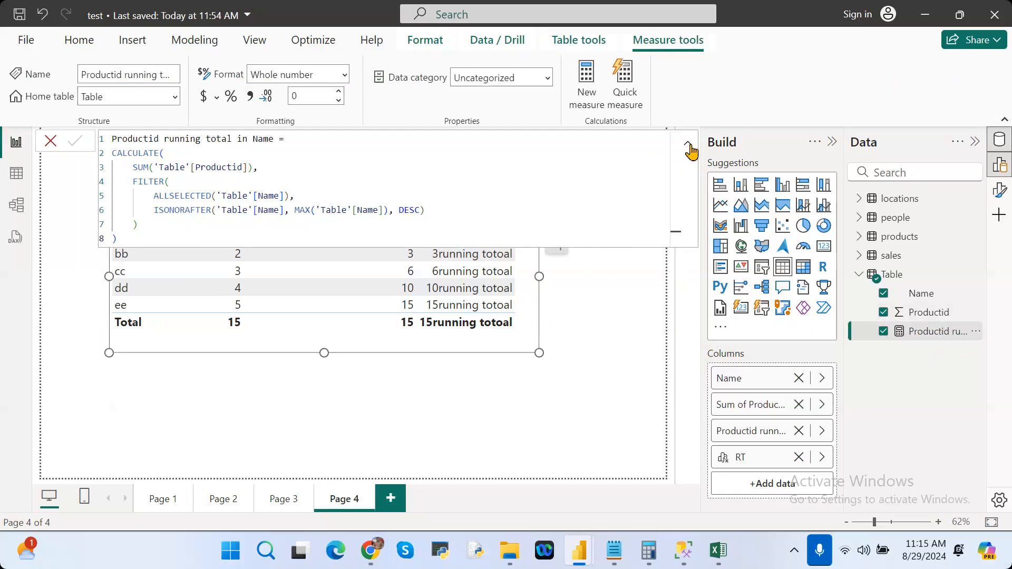
click(687, 143)
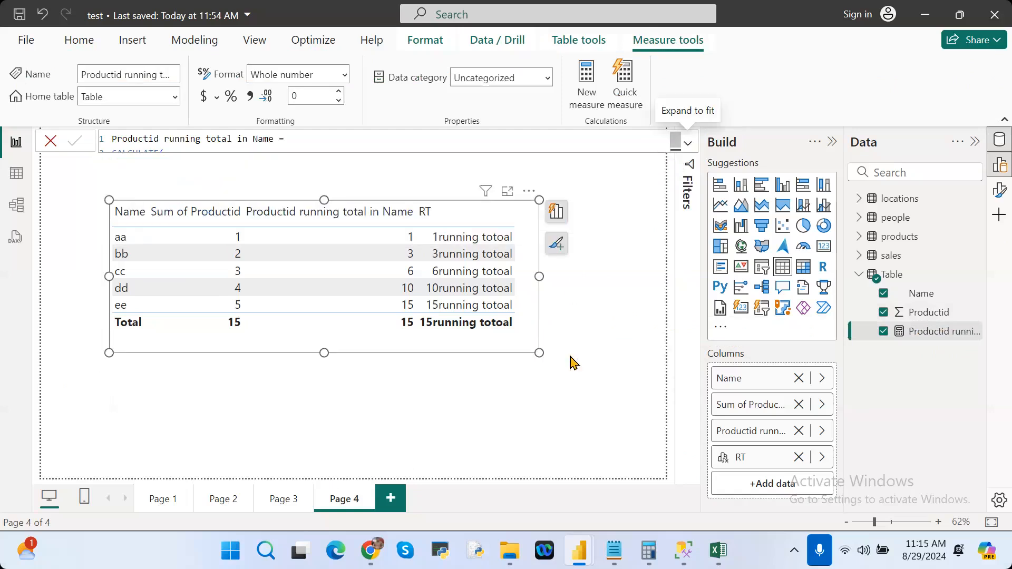
click(524, 384)
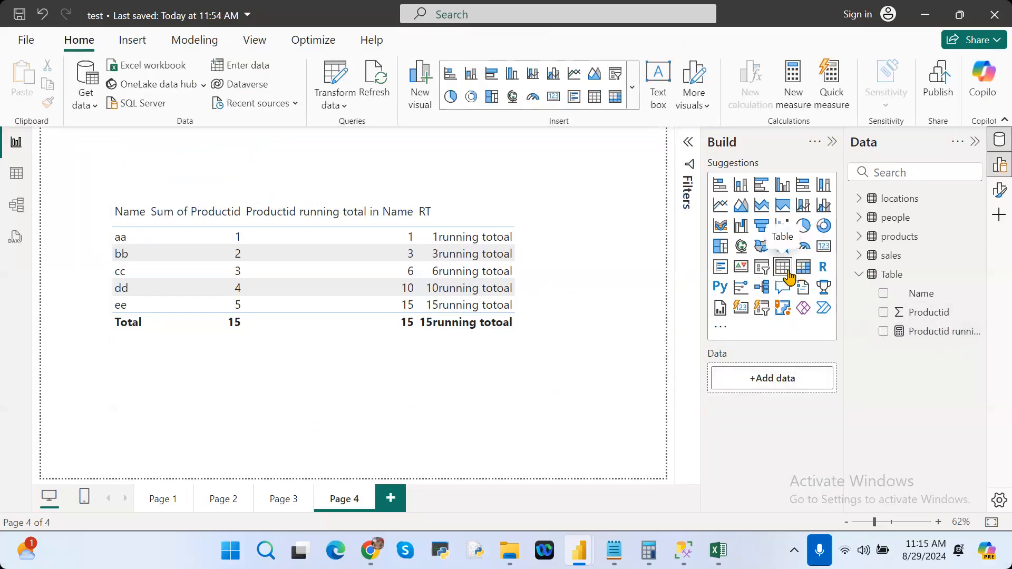
Step: Add a compact matrix of Name, Sum of Productid and Productid running total in Name
click(803, 269)
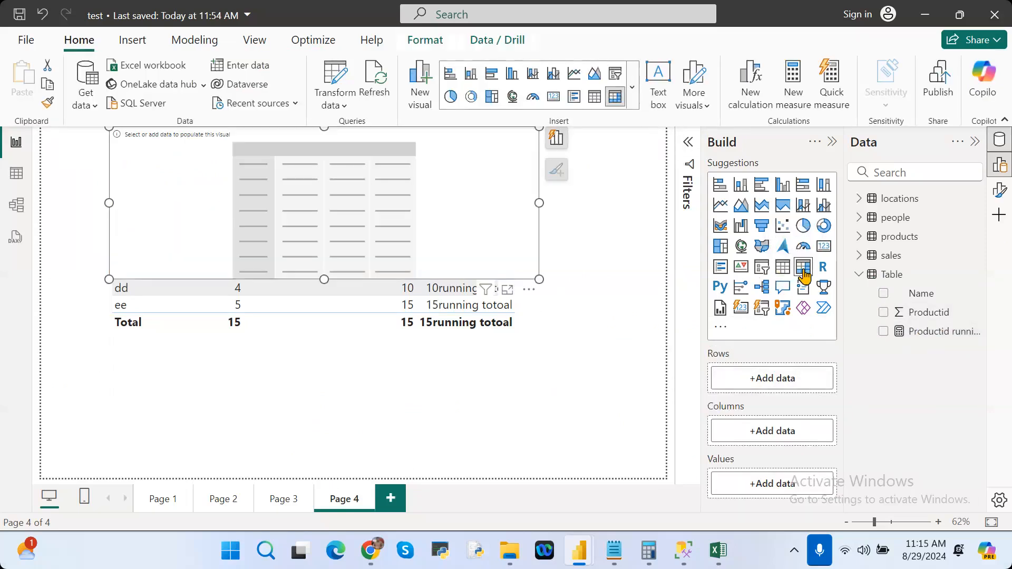
click(882, 313)
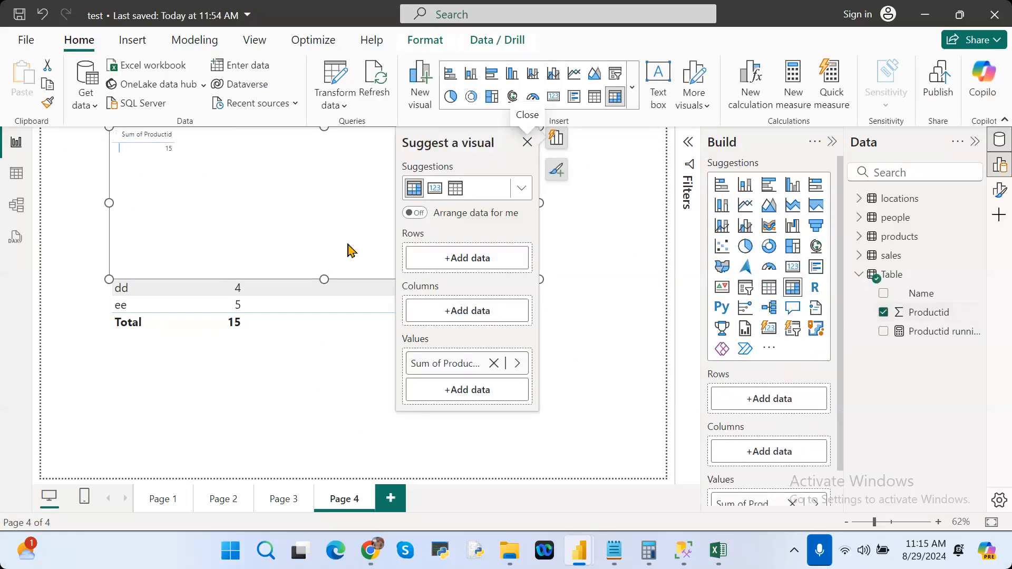
click(883, 312)
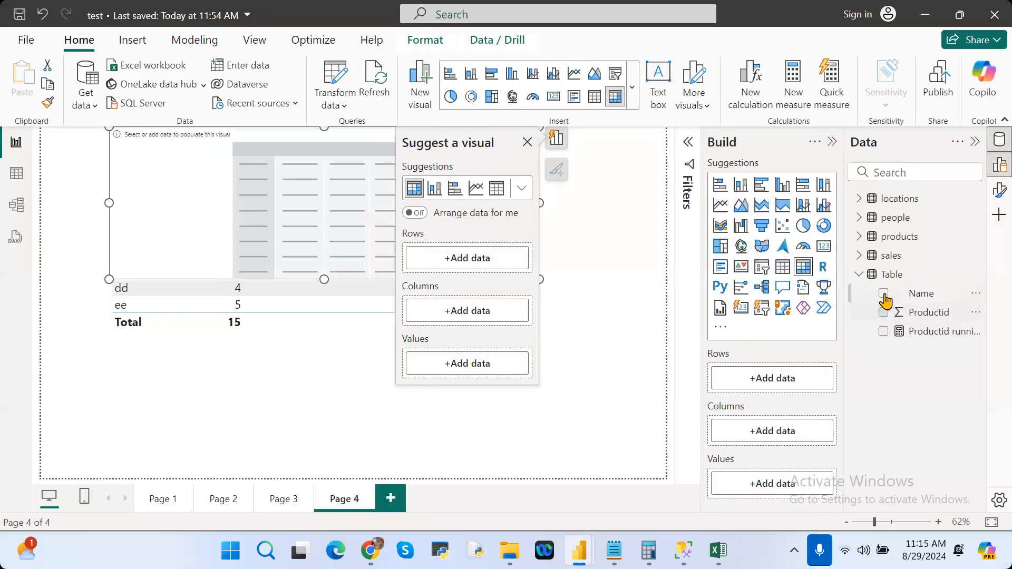
click(883, 294)
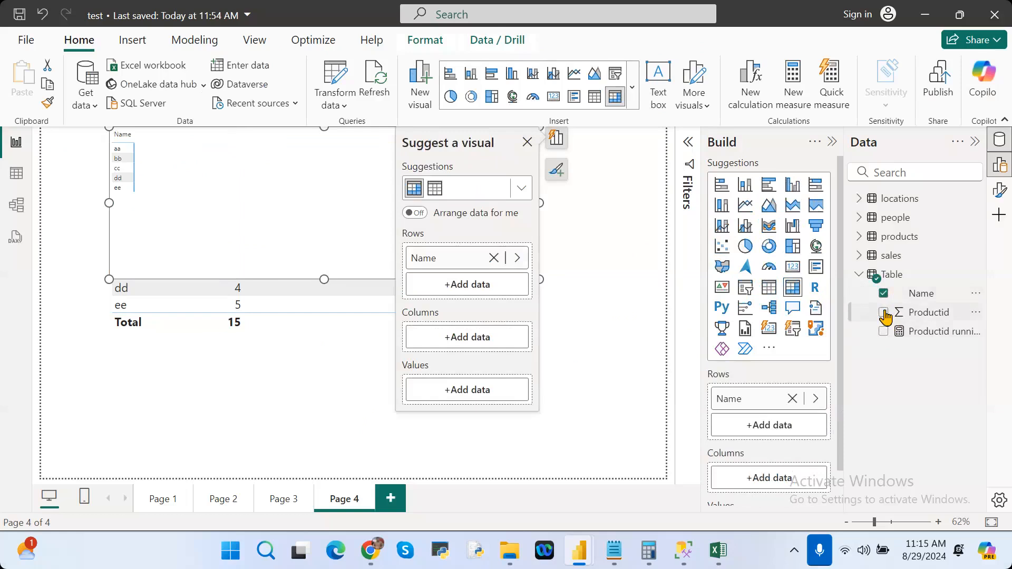
click(883, 312)
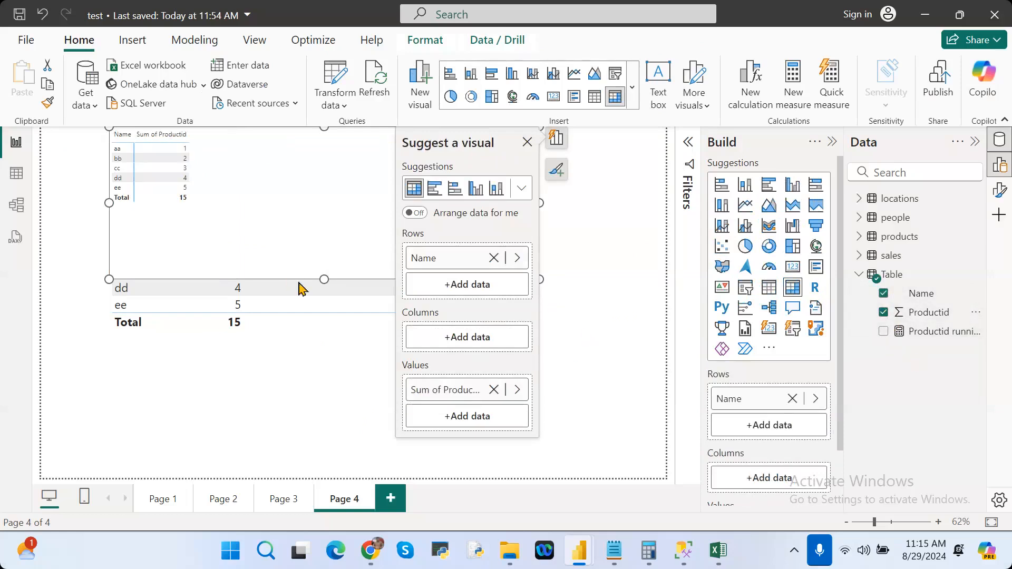
drag(323, 279, 318, 210)
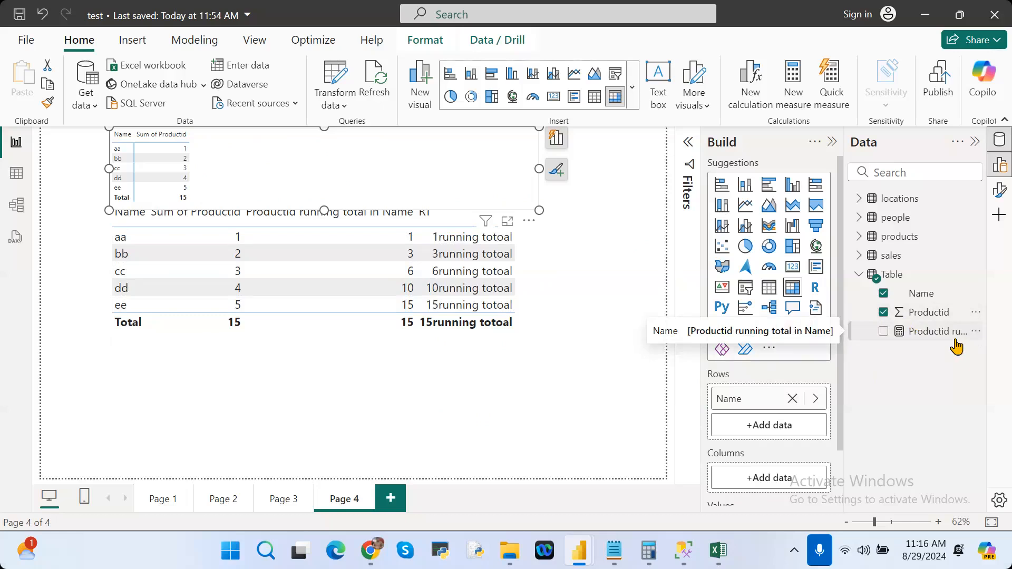
drag(938, 332, 430, 182)
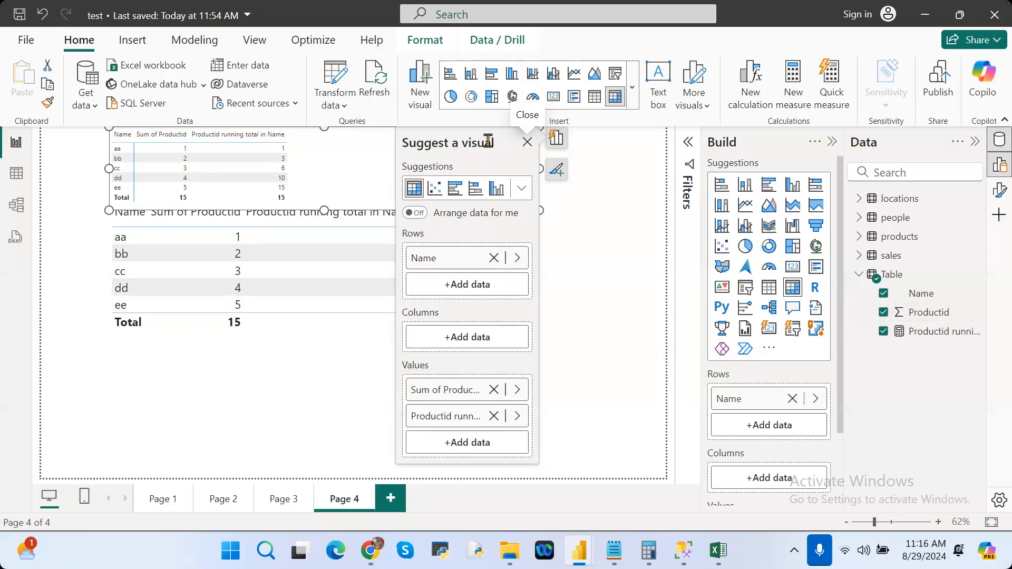
click(526, 142)
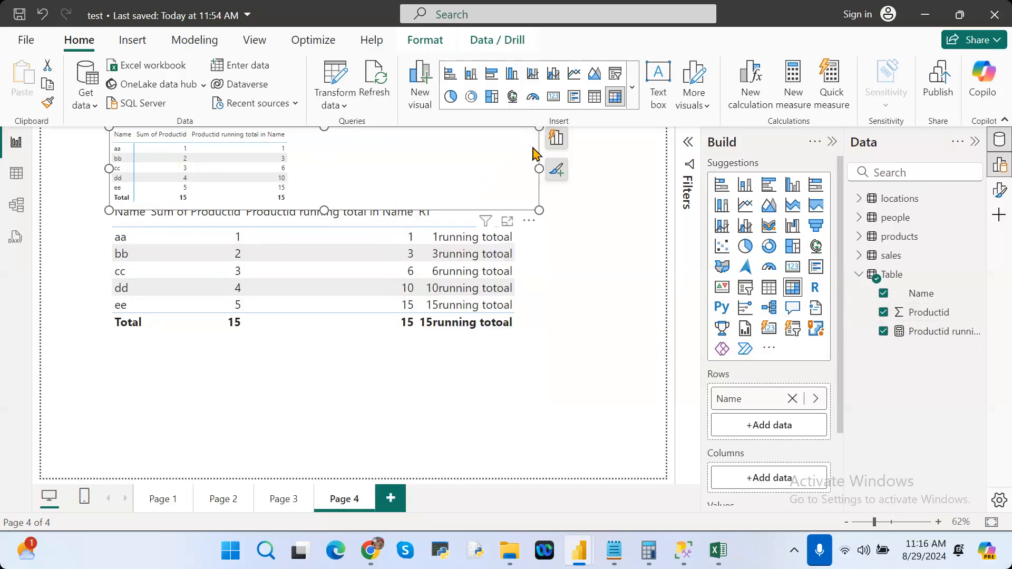
click(622, 225)
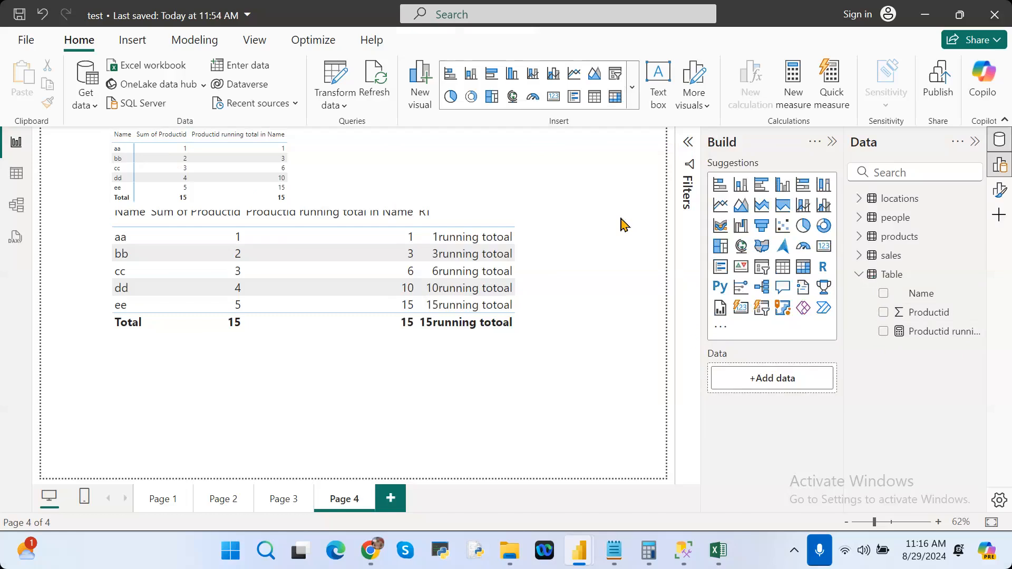
Step: Add Page 5 with a stacked column chart placed at the page centre
click(389, 501)
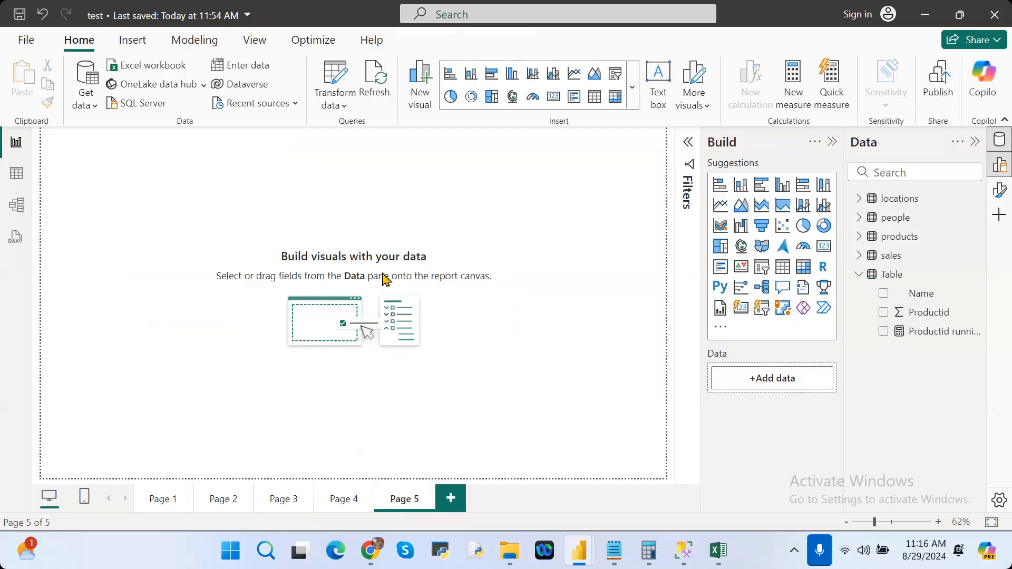
click(741, 185)
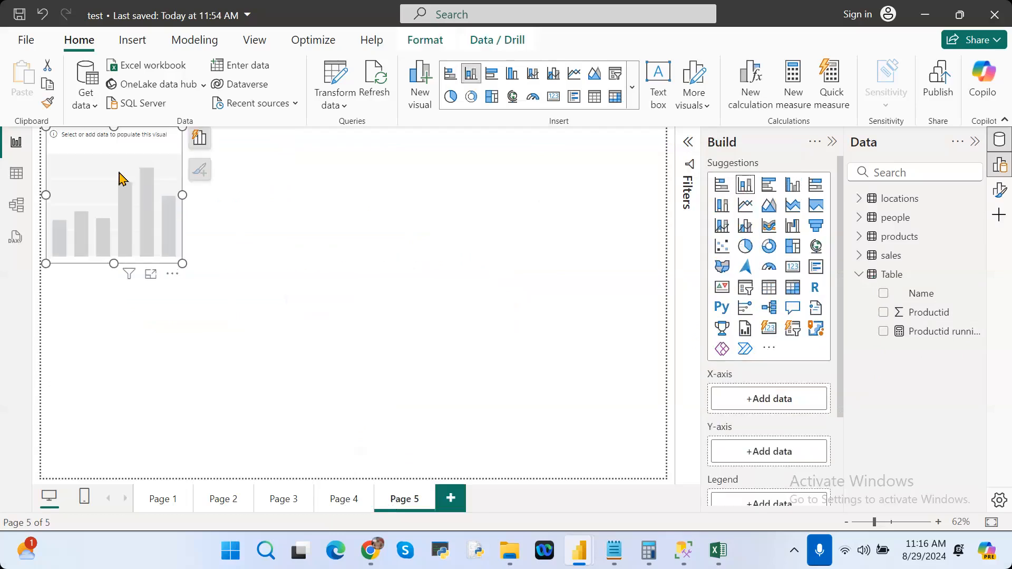
drag(119, 179, 264, 281)
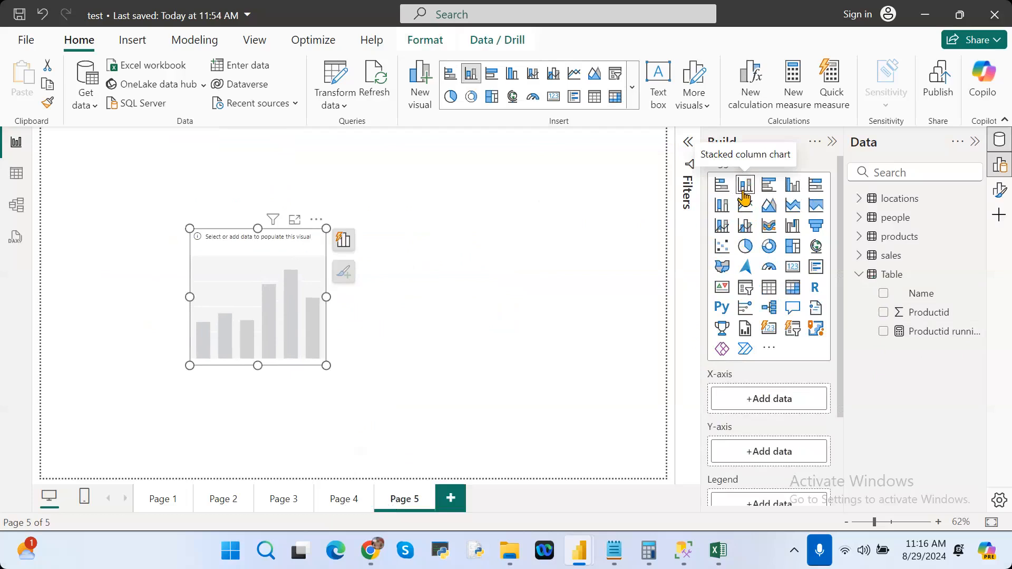
Step: Plot Sum of Amount by Geography from the sales table and enlarge the chart
click(863, 274)
click(860, 256)
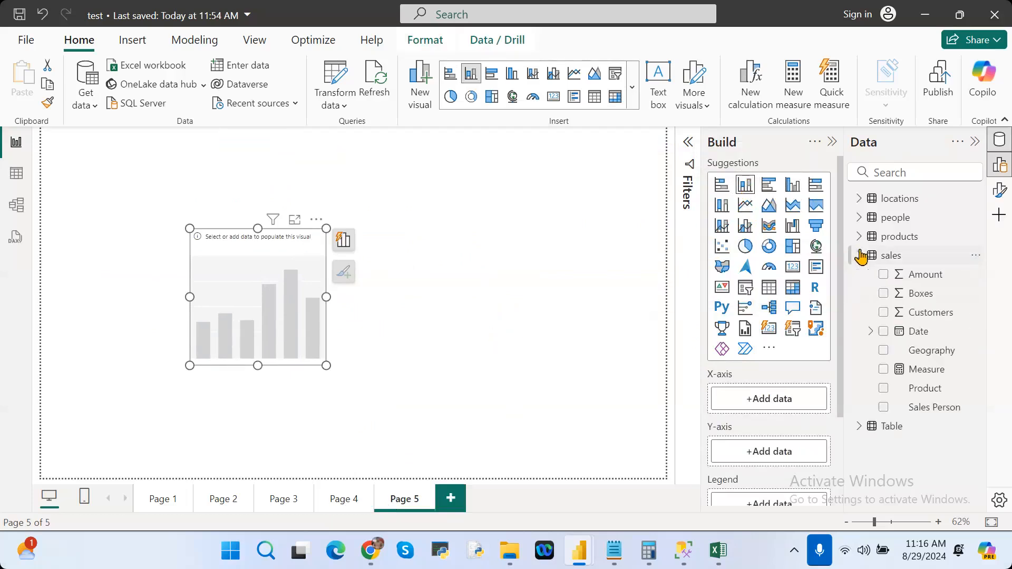
click(884, 350)
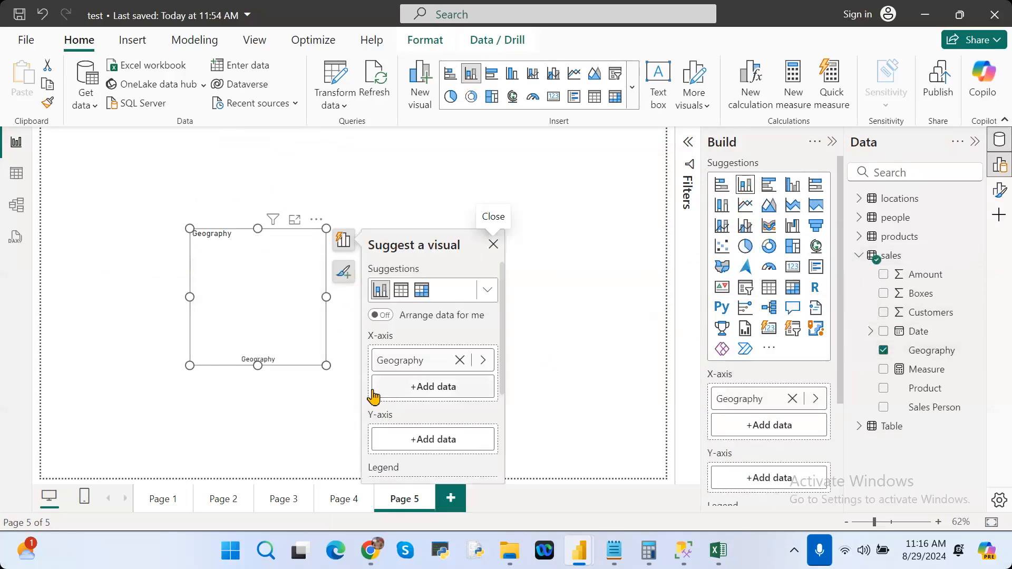
drag(324, 364, 440, 381)
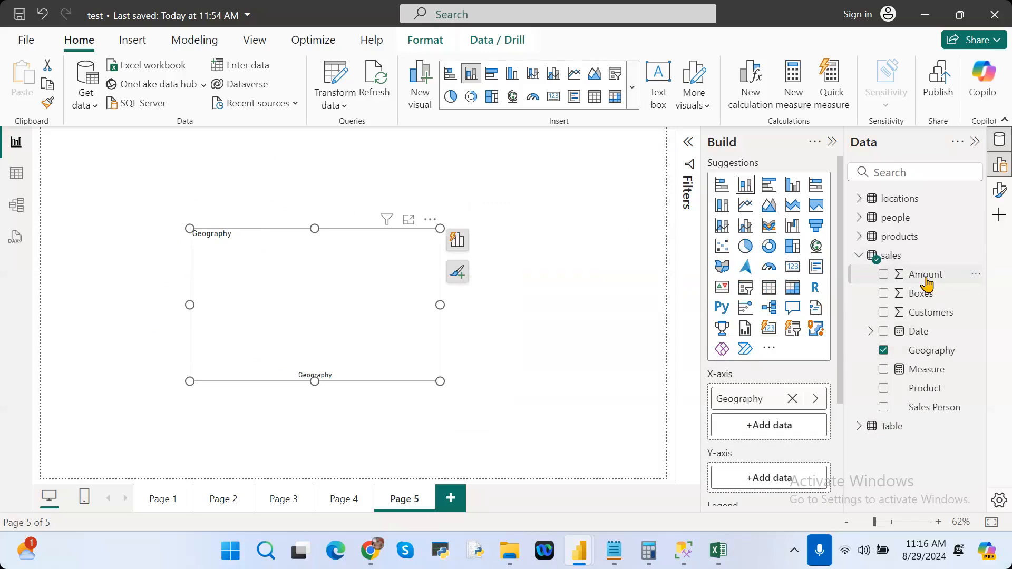
drag(926, 284, 790, 484)
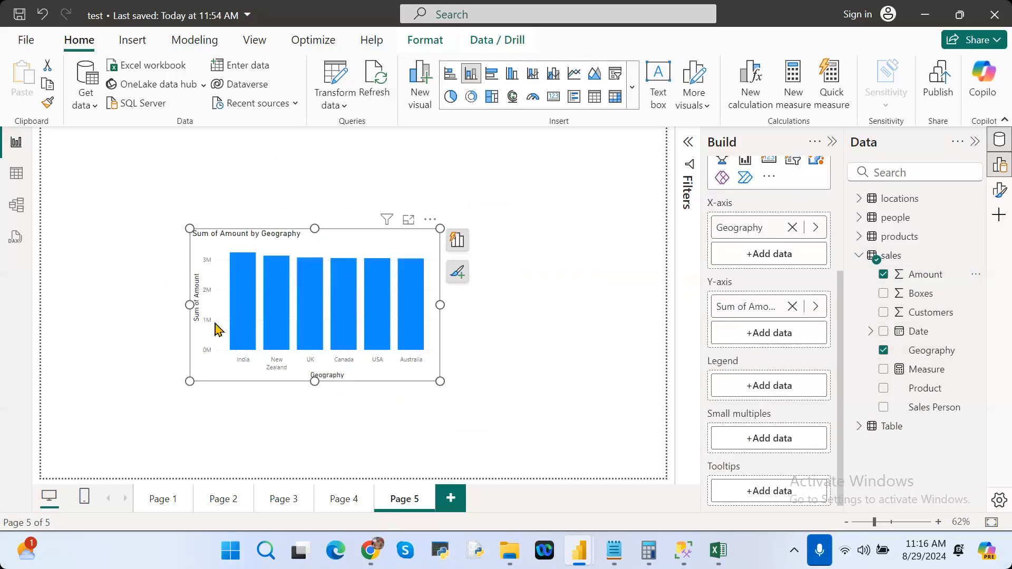
mouse_move(241, 296)
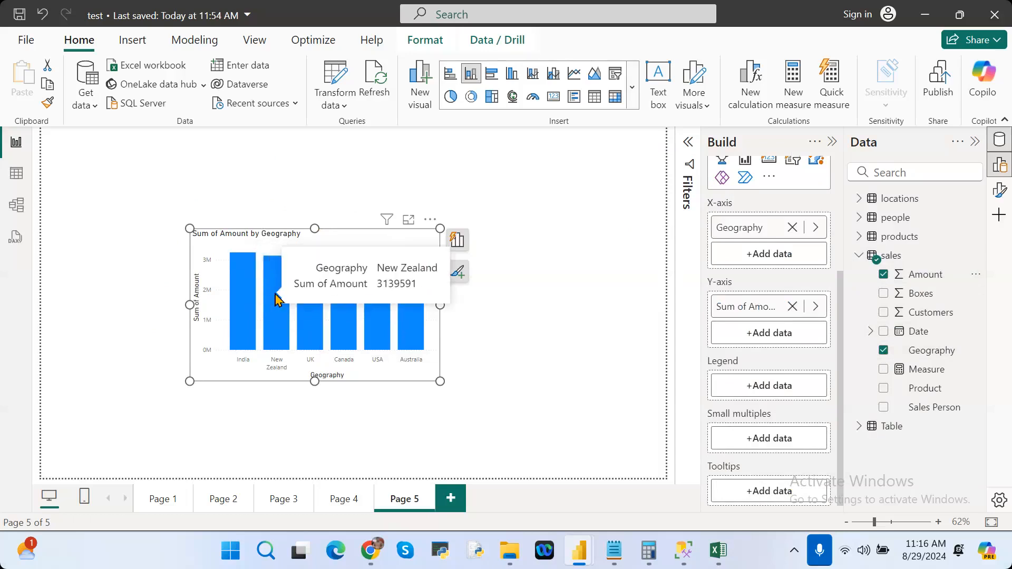
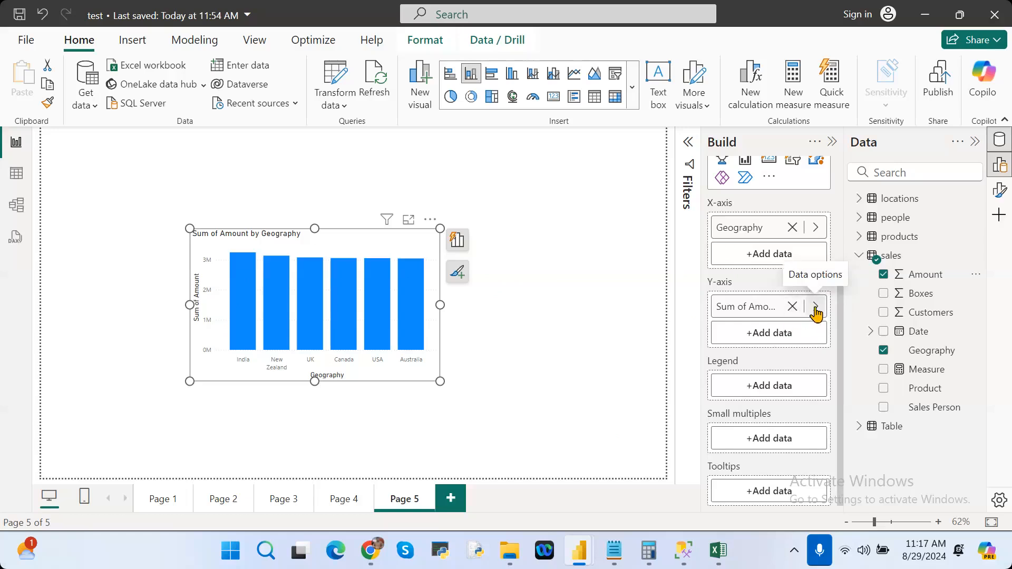
Step: Summarize the Geography chart's Amount as Average, then widen the chart and move it to the left
click(815, 307)
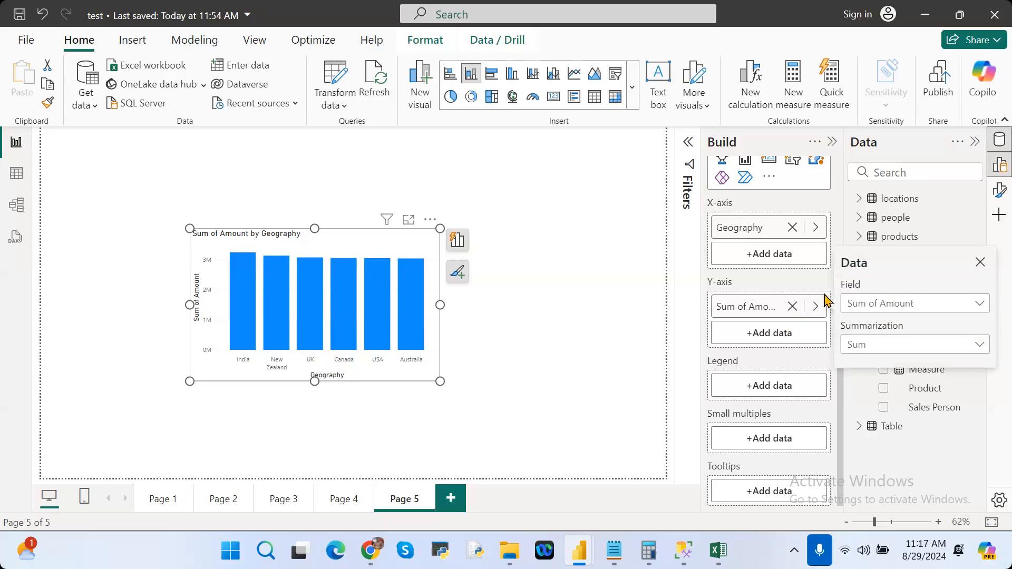
click(911, 346)
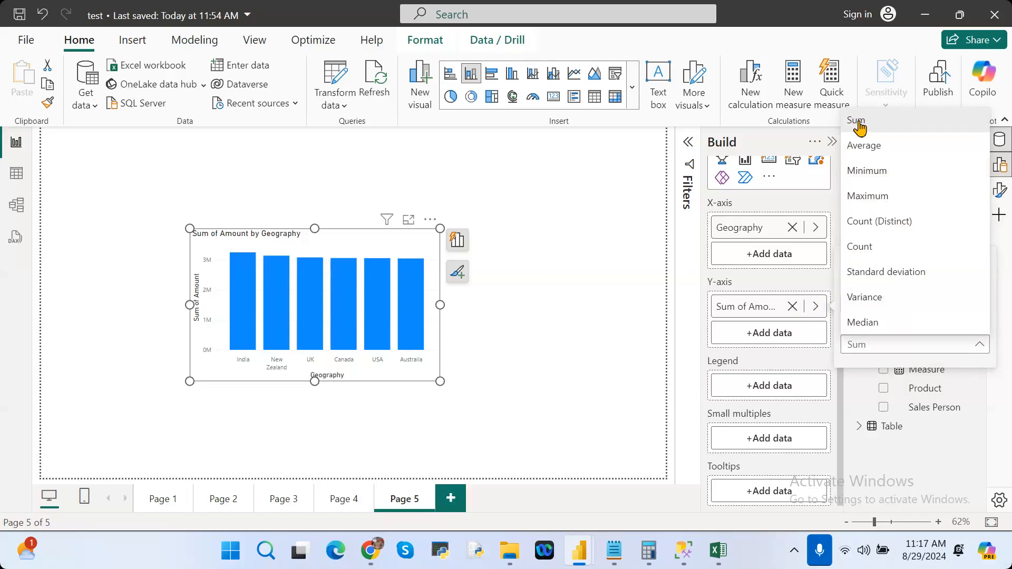
click(875, 152)
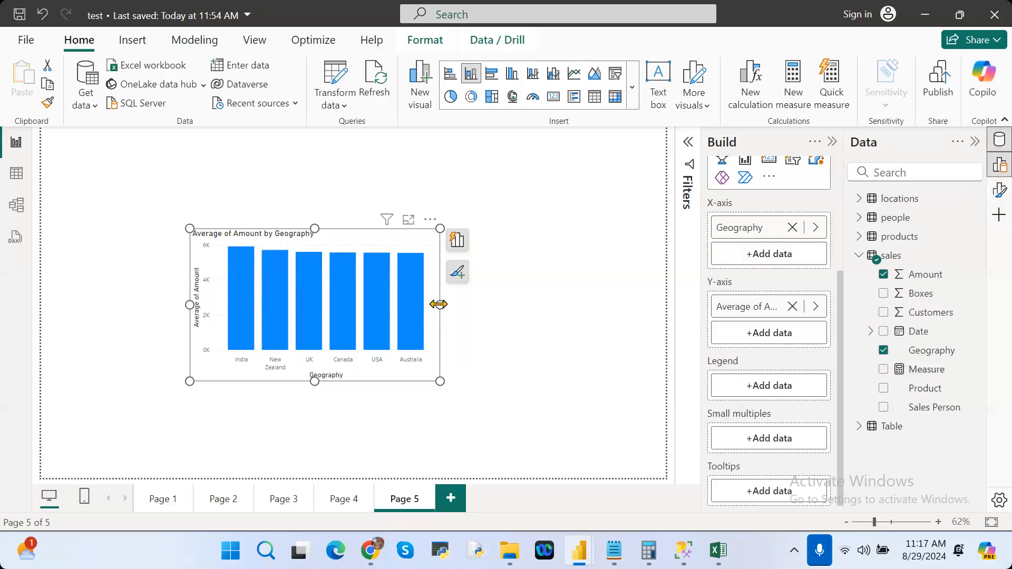
drag(438, 304, 490, 320)
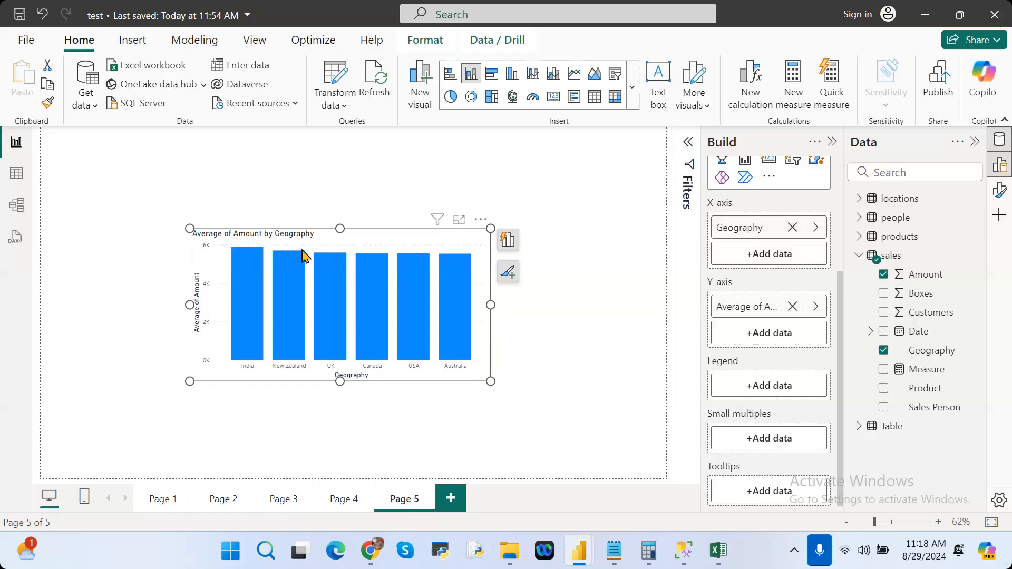
drag(462, 243, 334, 220)
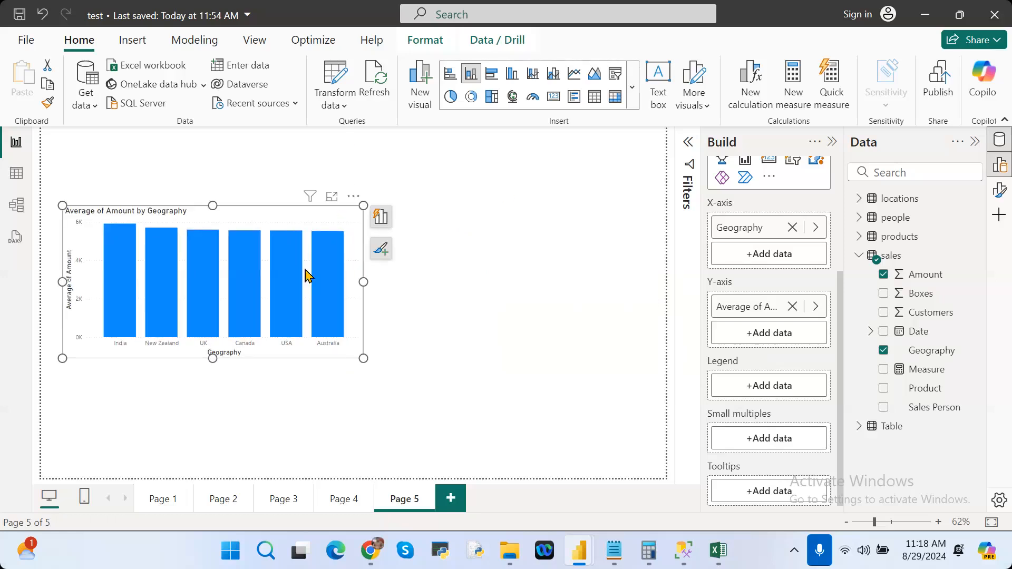
click(8, 180)
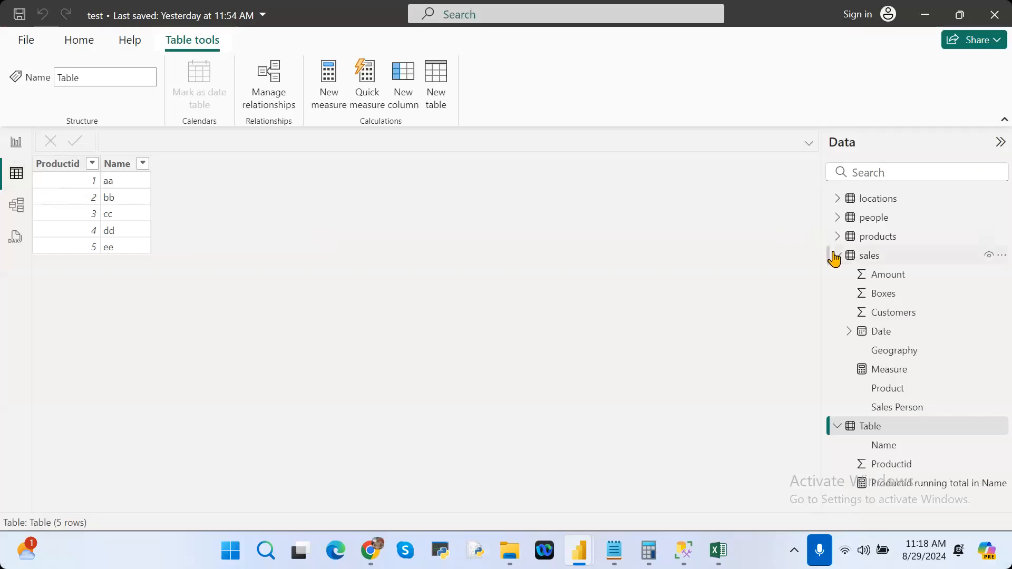
click(835, 255)
click(866, 224)
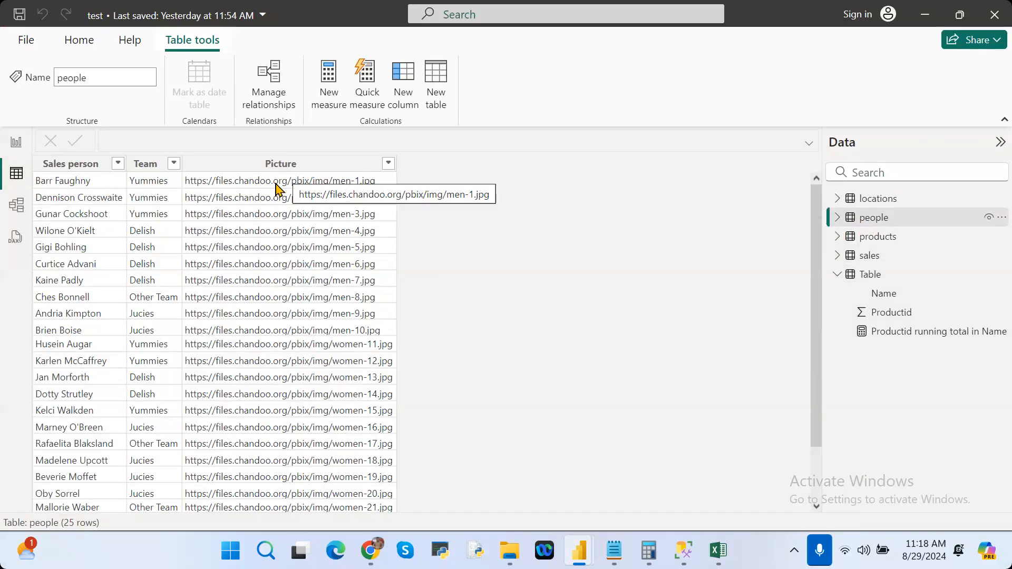
click(15, 141)
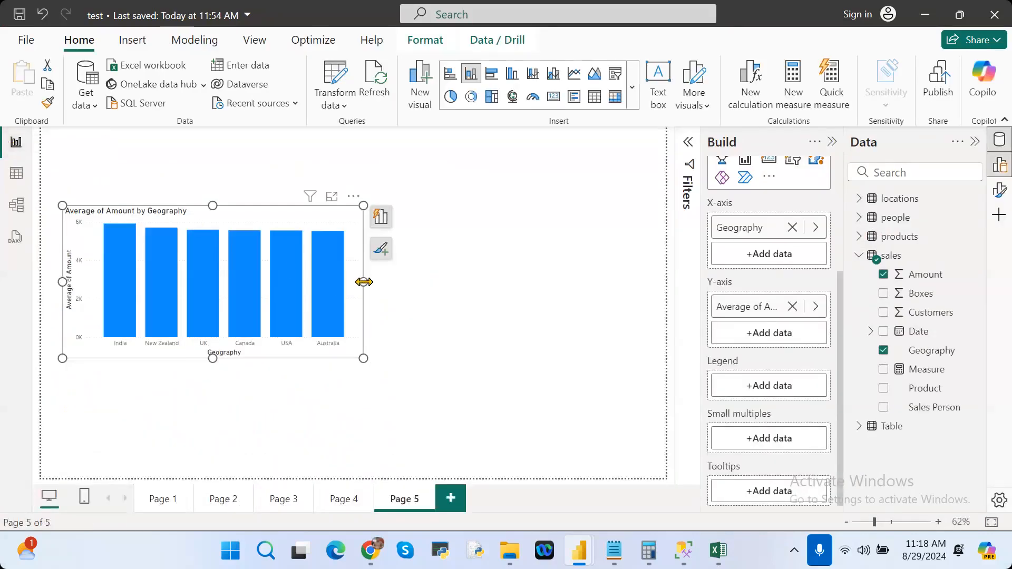
Step: Narrow the bar chart and place a new empty table visual at the page centre
drag(363, 282, 256, 285)
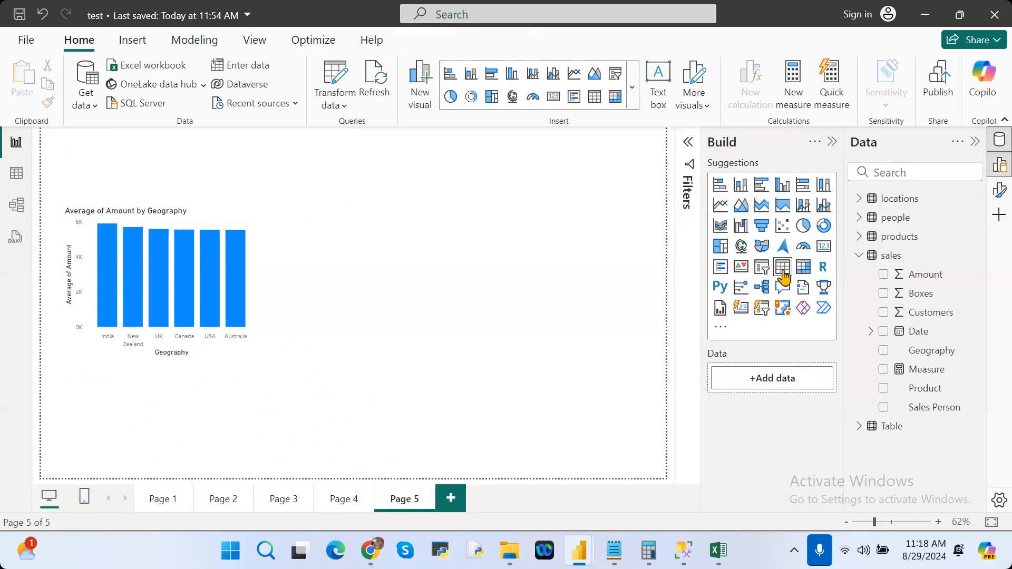
click(782, 268)
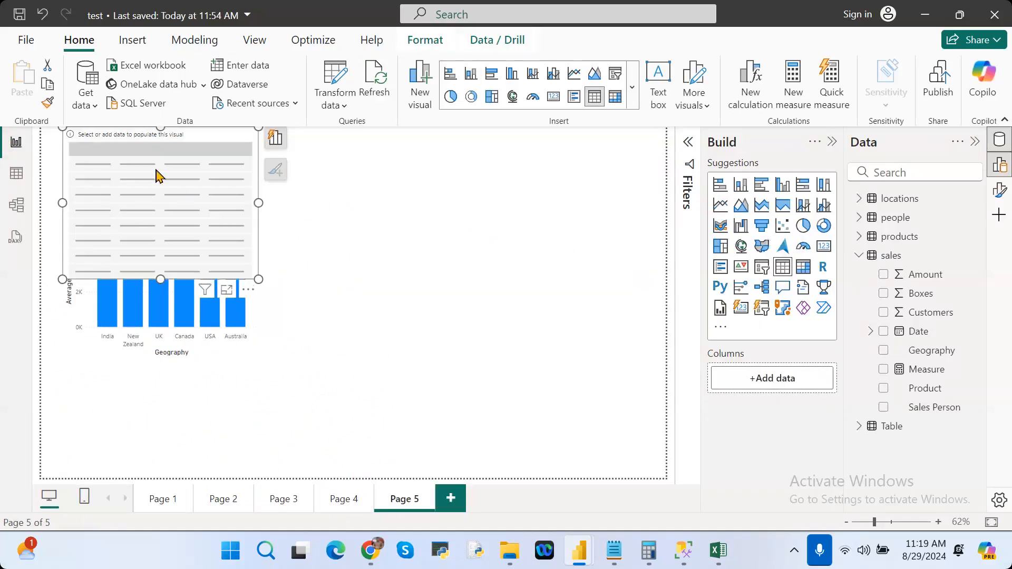
drag(158, 172, 445, 235)
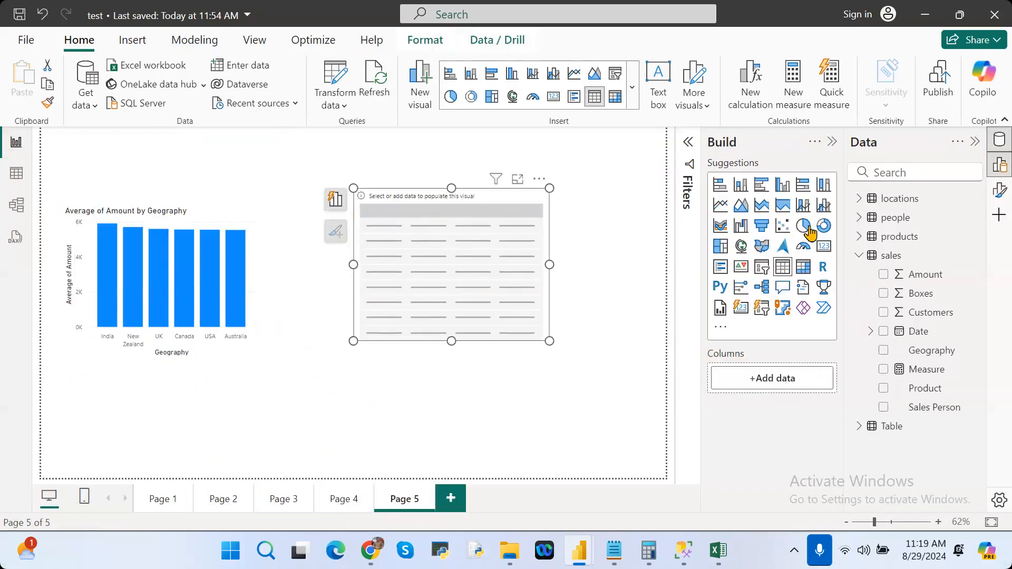
Step: Fill the table with people's Sales person, Team and Picture, then enlarge it
click(858, 218)
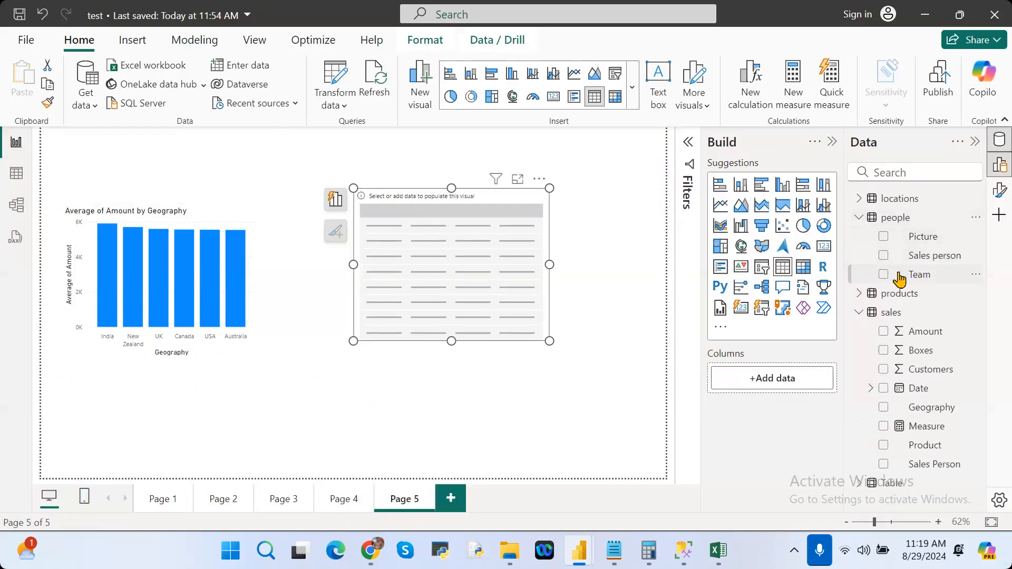
click(883, 255)
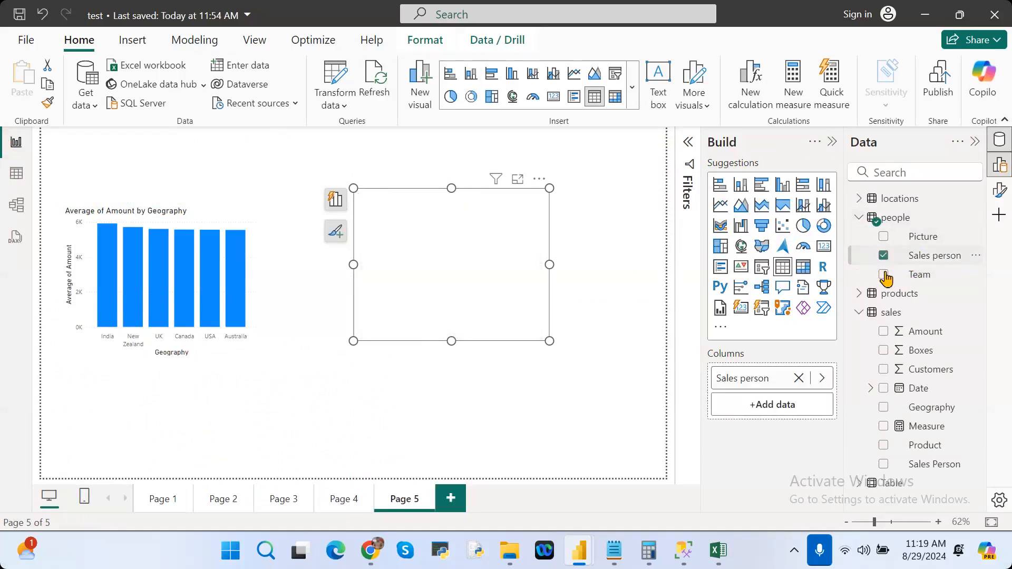
click(883, 273)
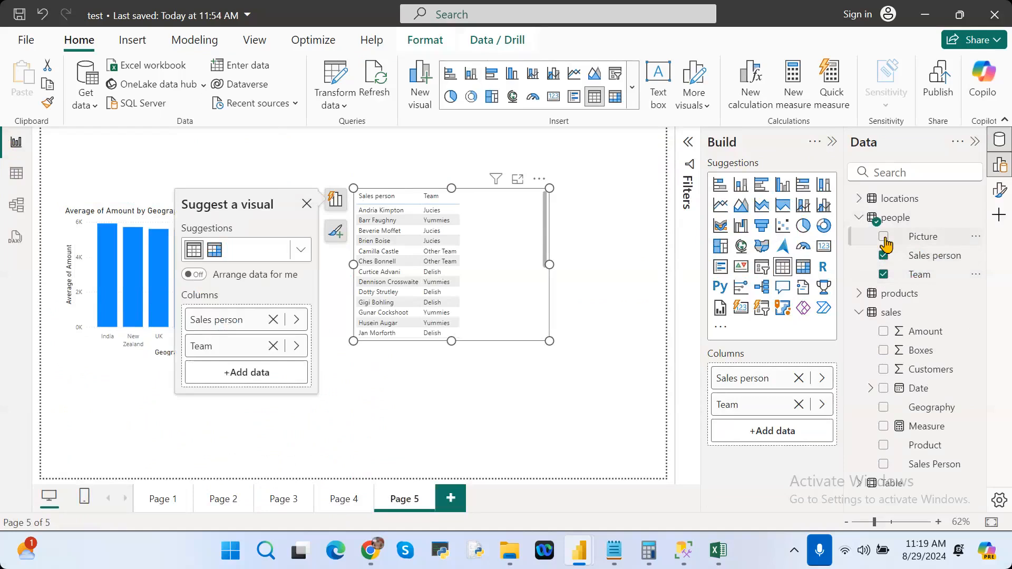
click(884, 236)
drag(549, 340, 637, 442)
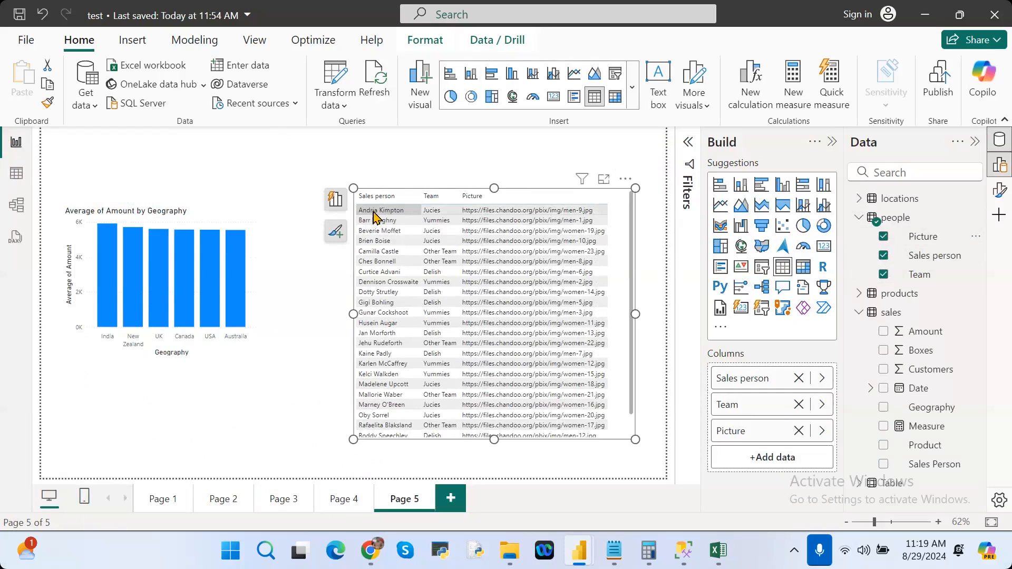
Step: Set the people table's grid global font size to 18 and widen it leftwards to show full Picture URLs
click(1003, 188)
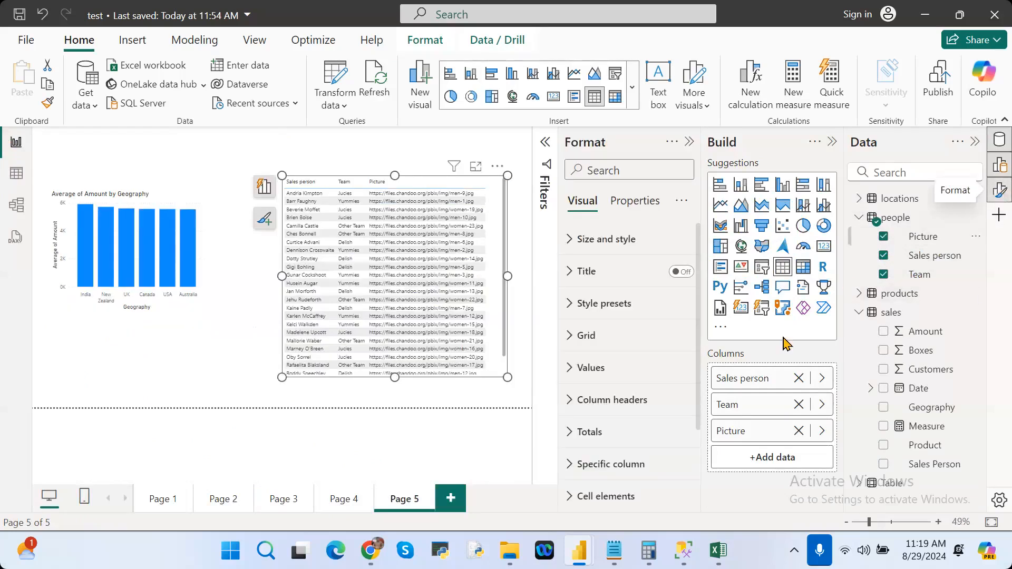
click(571, 337)
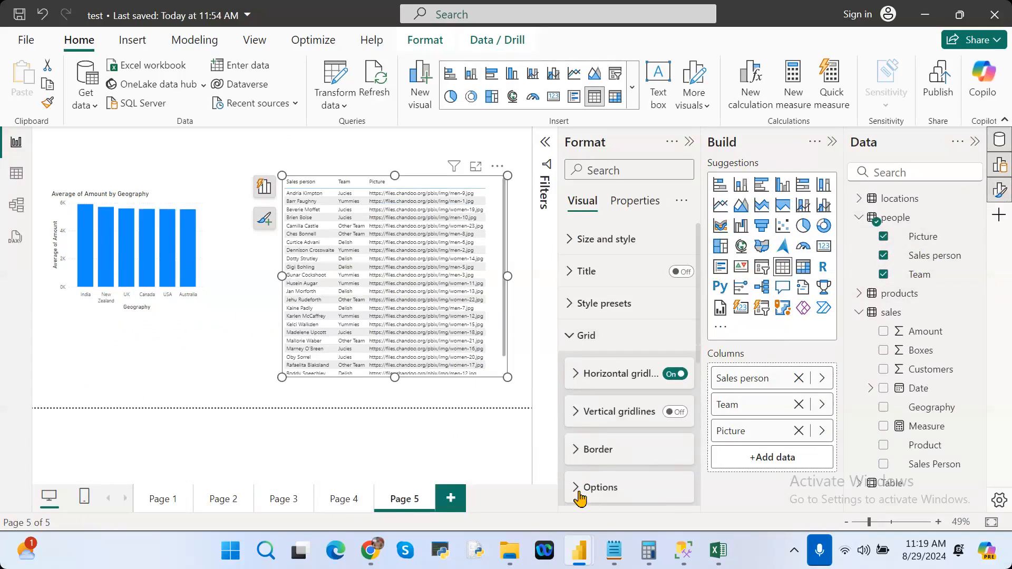
click(581, 495)
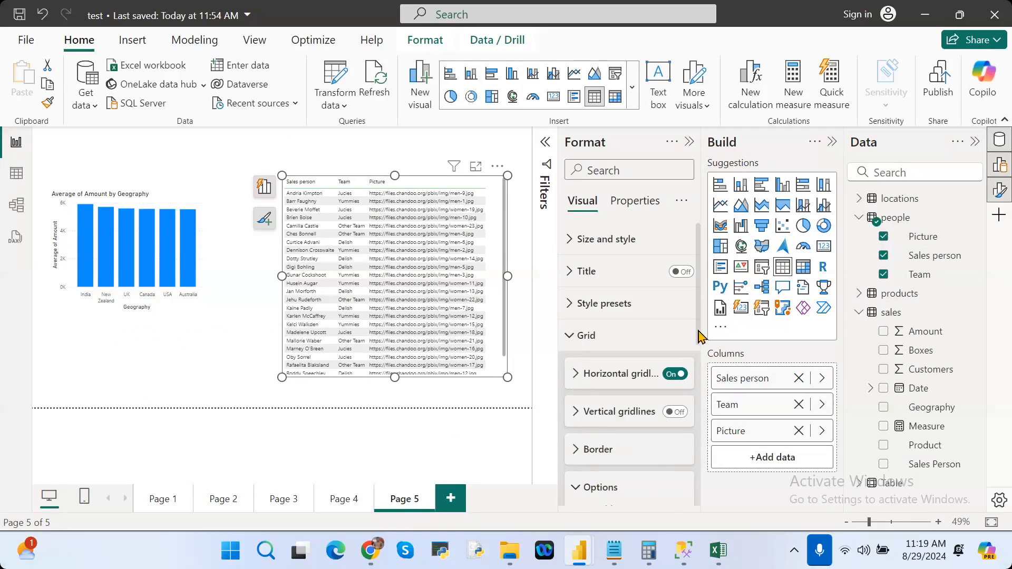
scroll(699, 335, down, 3)
double_click(602, 406)
text(8)
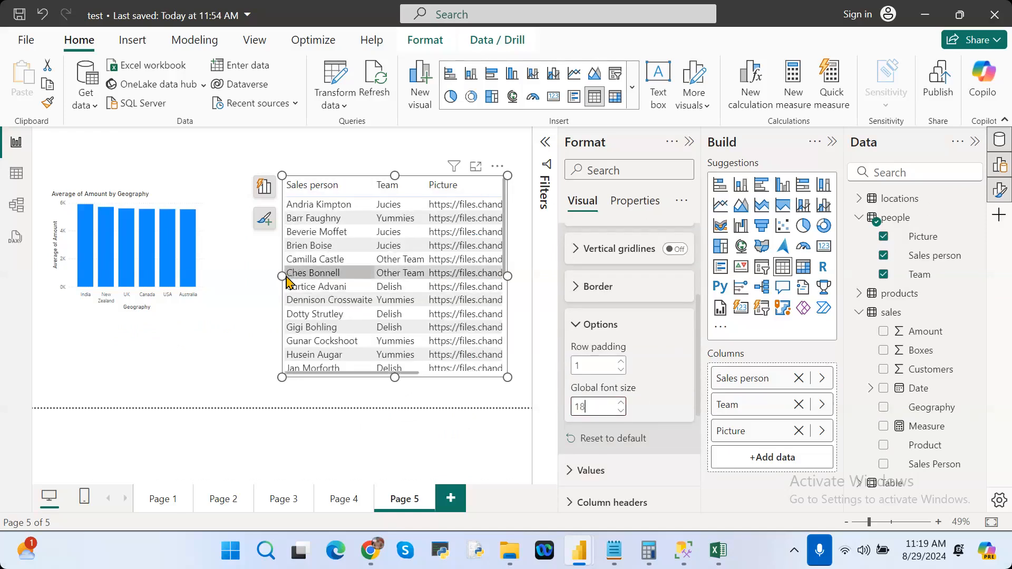
drag(282, 275, 237, 276)
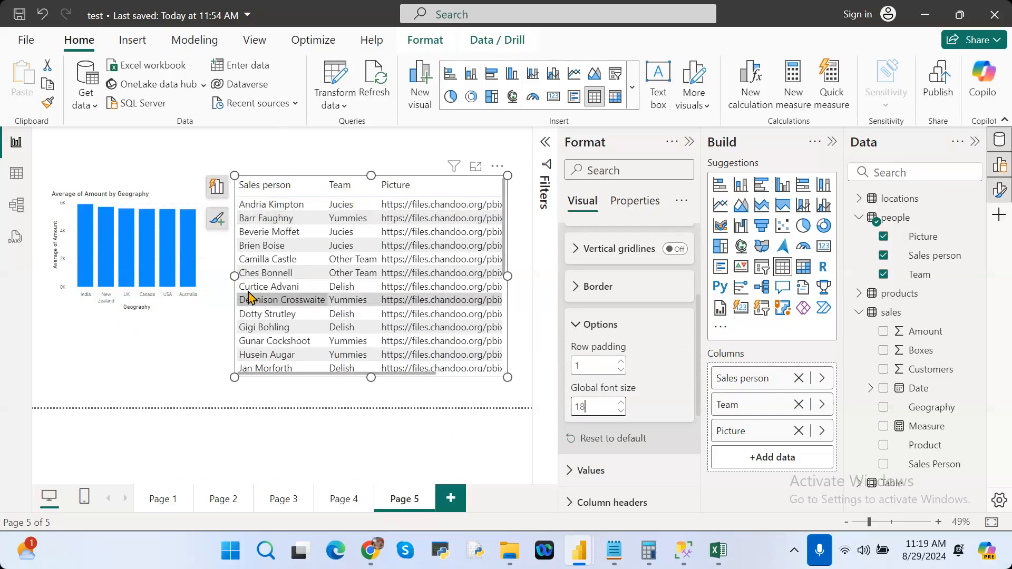
drag(234, 275, 104, 259)
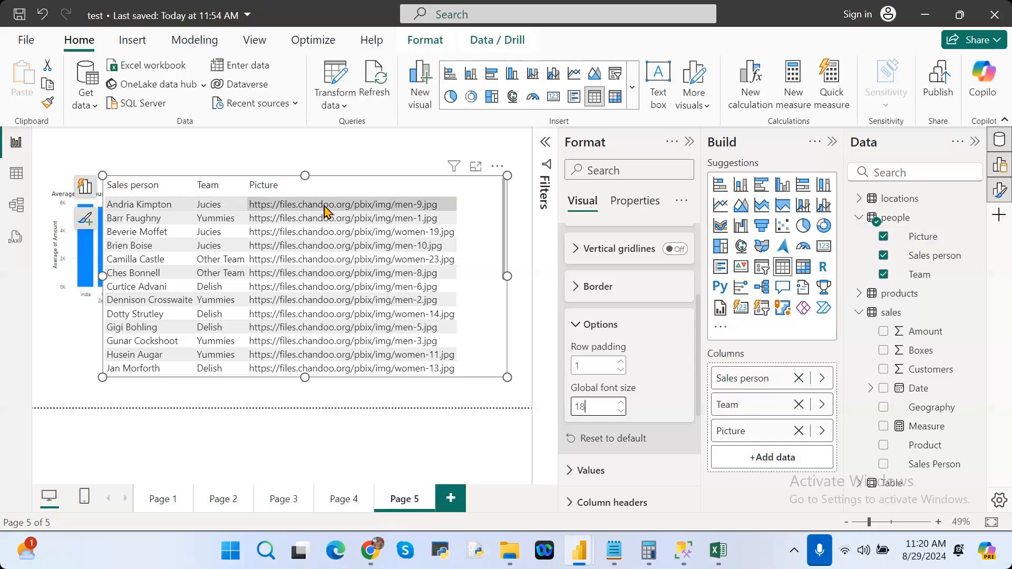
Step: Set the Picture column's data category to Image URL so photos show, and view the table in focus mode
click(914, 240)
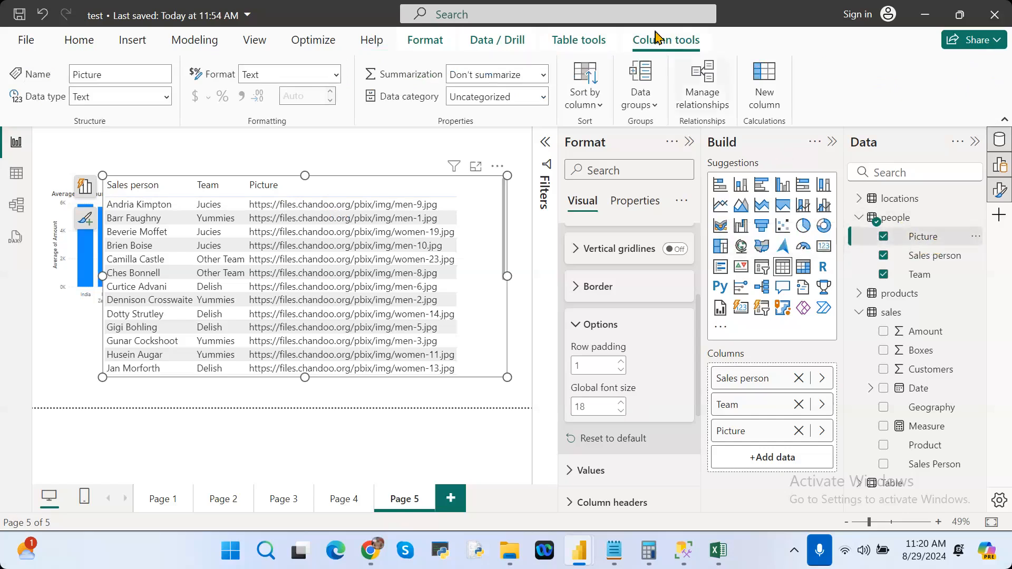
click(543, 97)
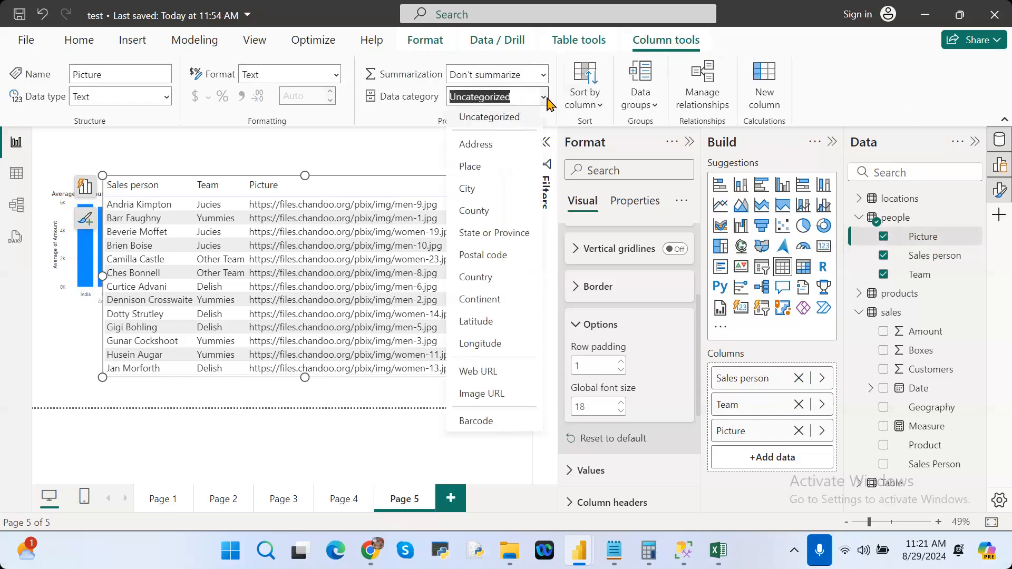
click(494, 403)
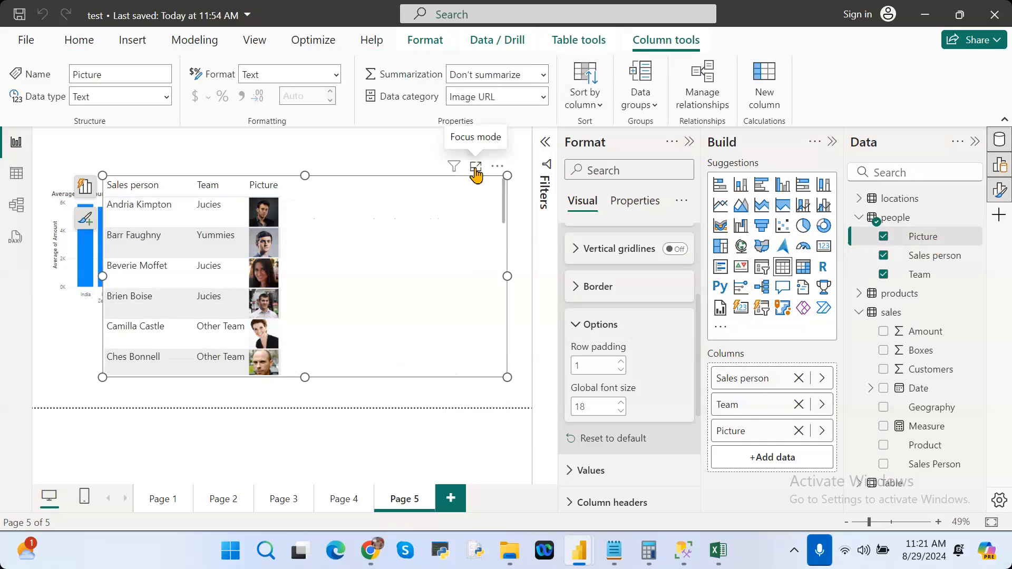
click(476, 169)
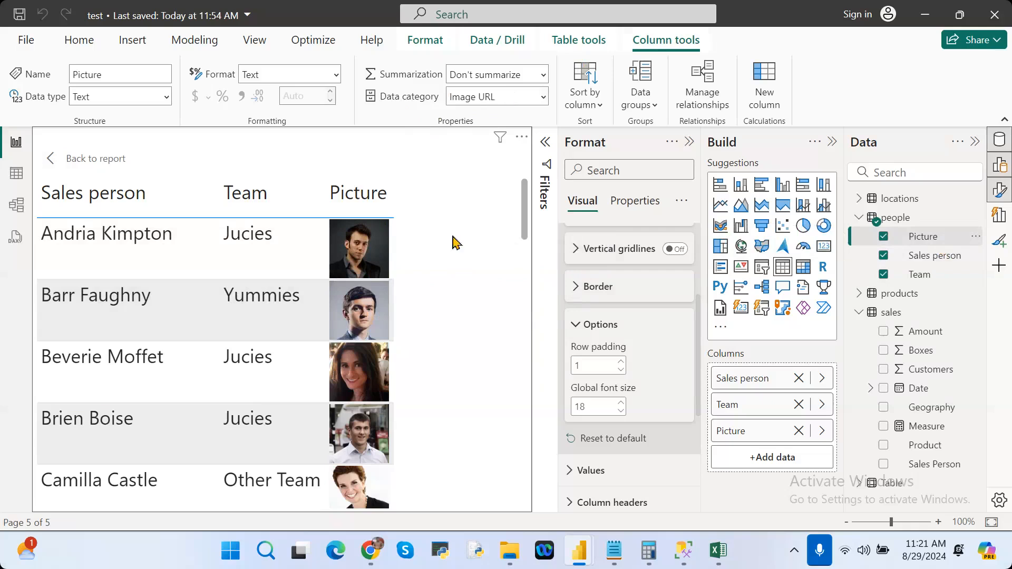
Step: Back on the report, narrow the photo table, place it right of the bar chart, and add Page 6
click(84, 159)
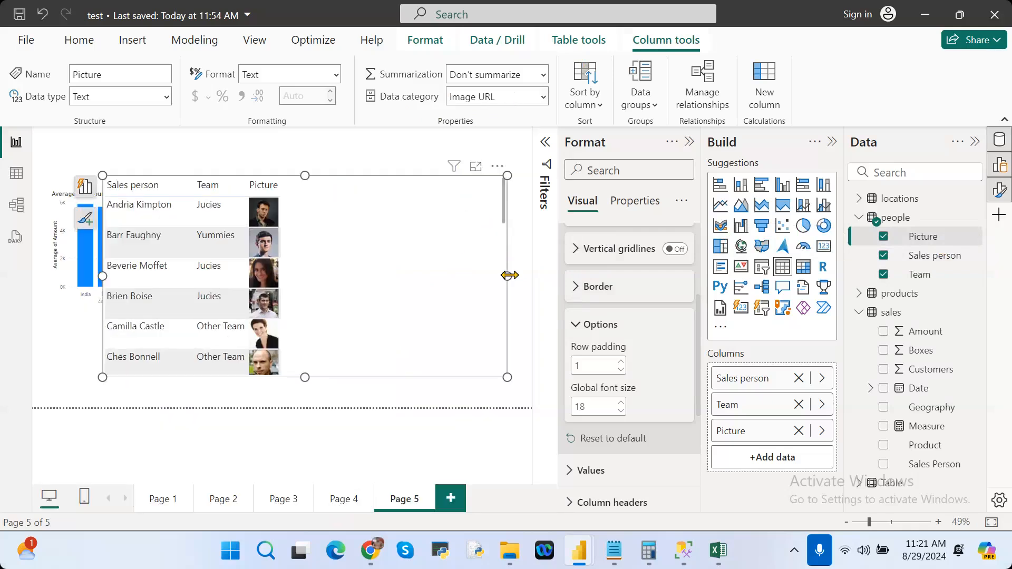
drag(509, 276, 327, 273)
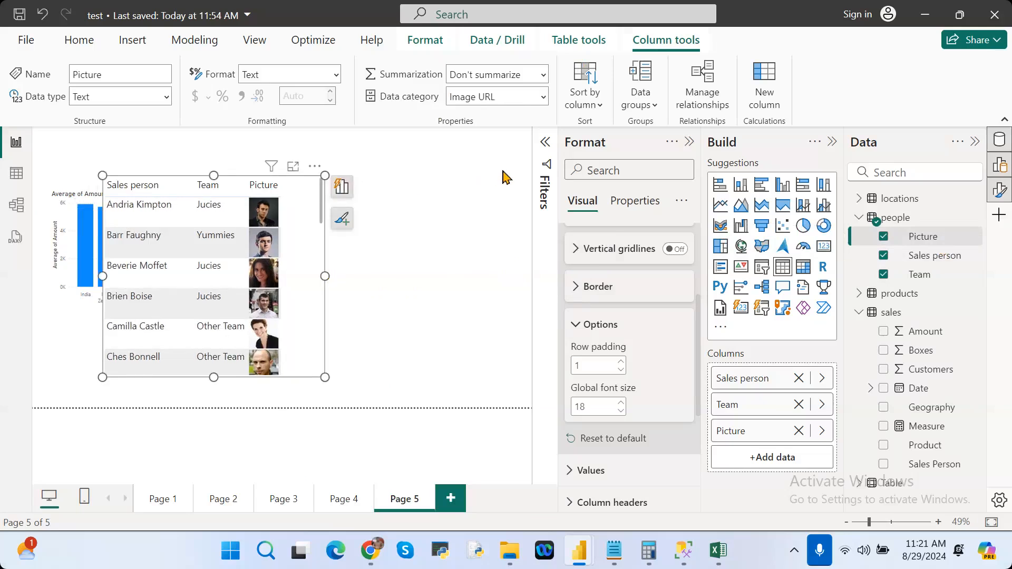
drag(317, 178, 484, 170)
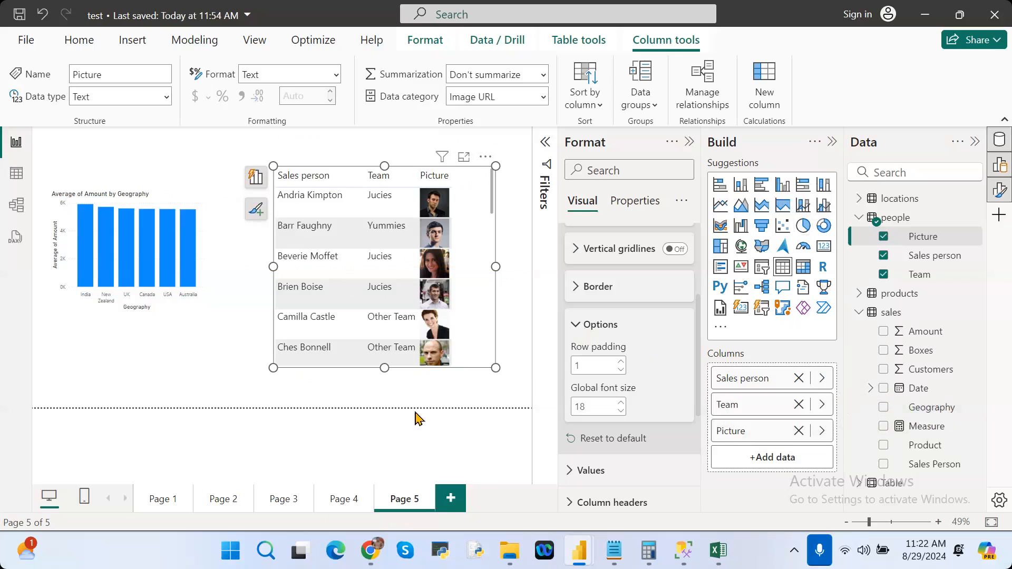
click(447, 499)
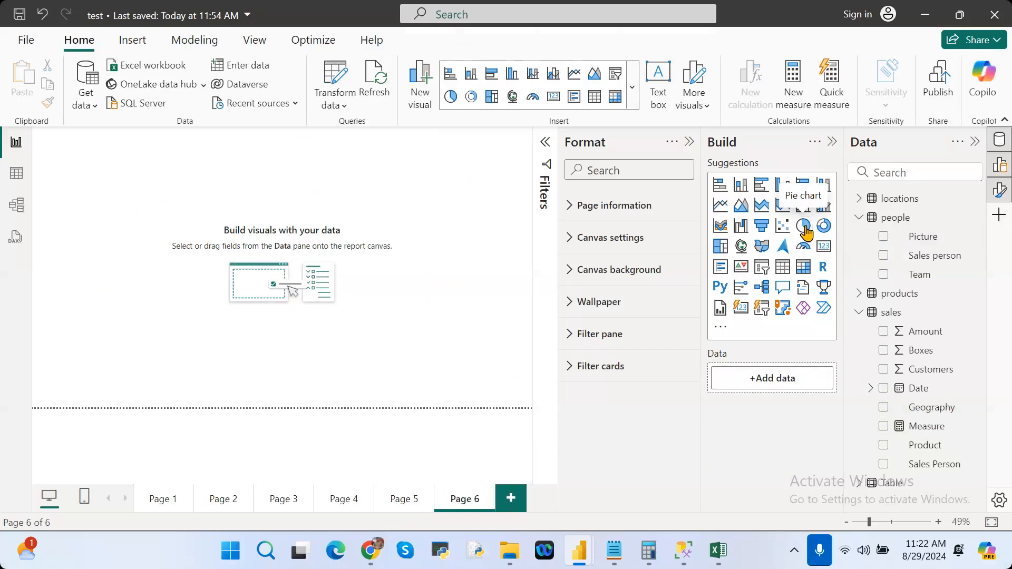
Step: Add a centred pie chart with Team as legend and Count of Picture as values
click(803, 227)
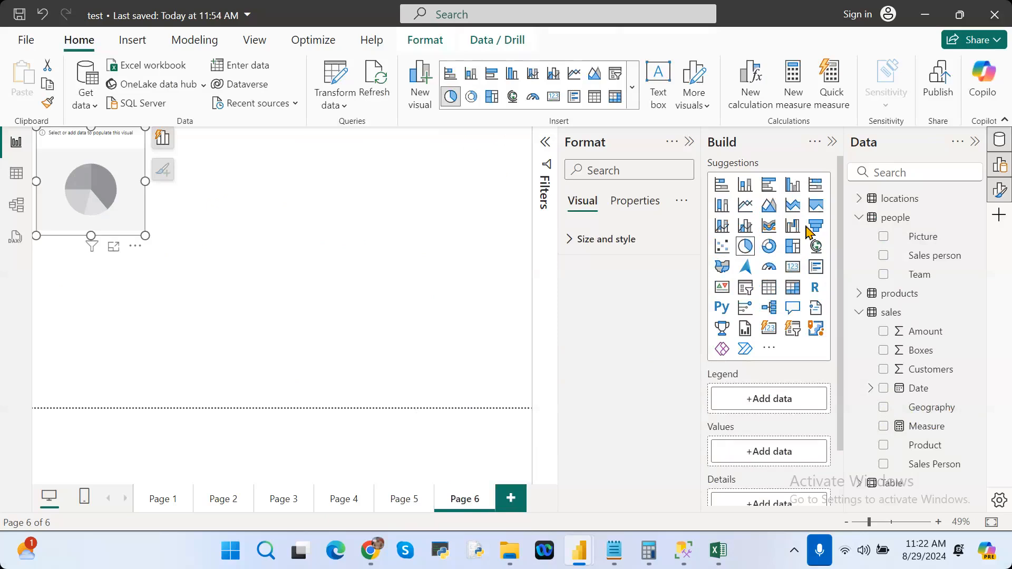
drag(113, 165, 330, 258)
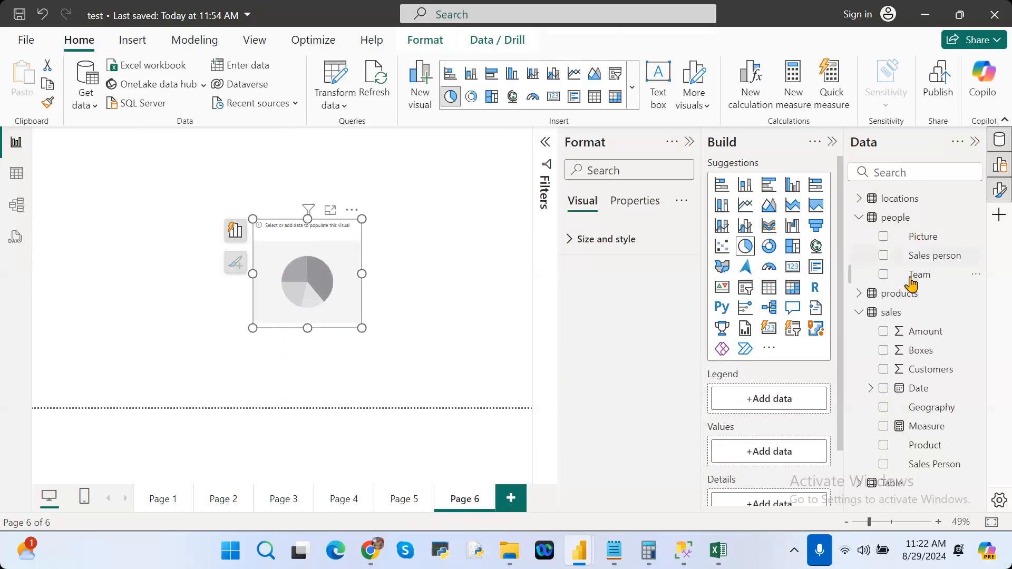
drag(911, 282, 777, 400)
drag(362, 327, 457, 343)
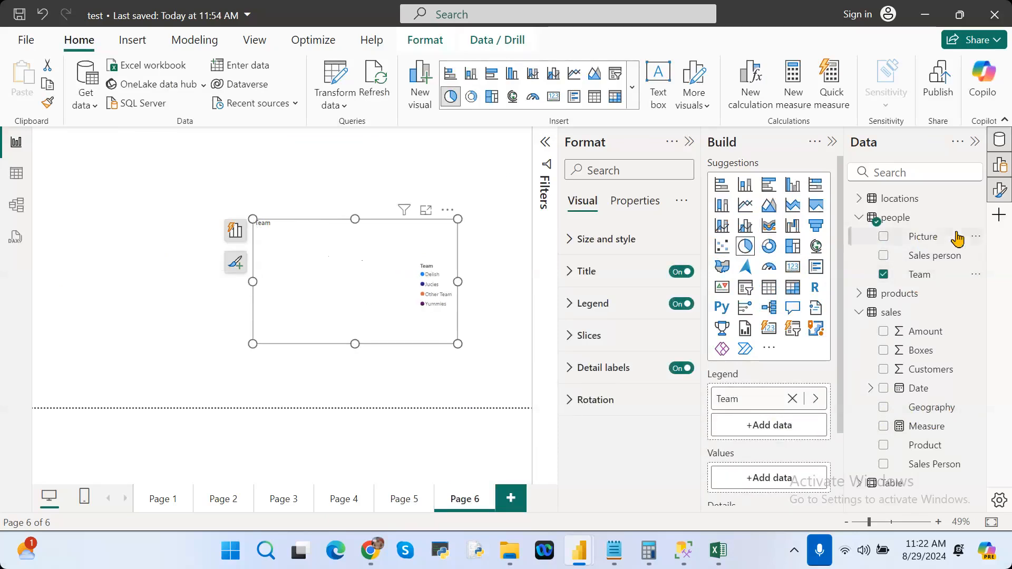
drag(935, 239, 748, 478)
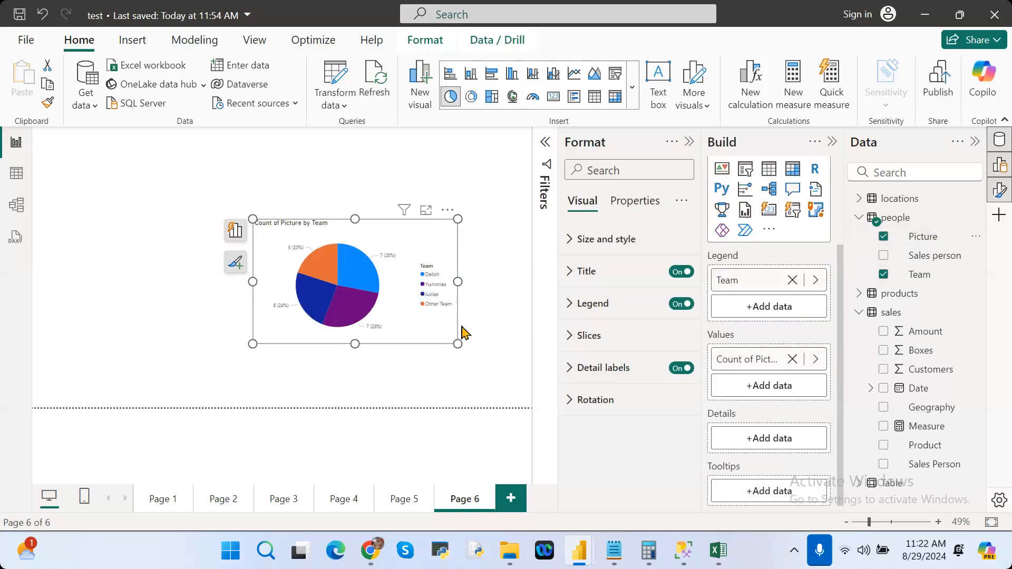
click(424, 211)
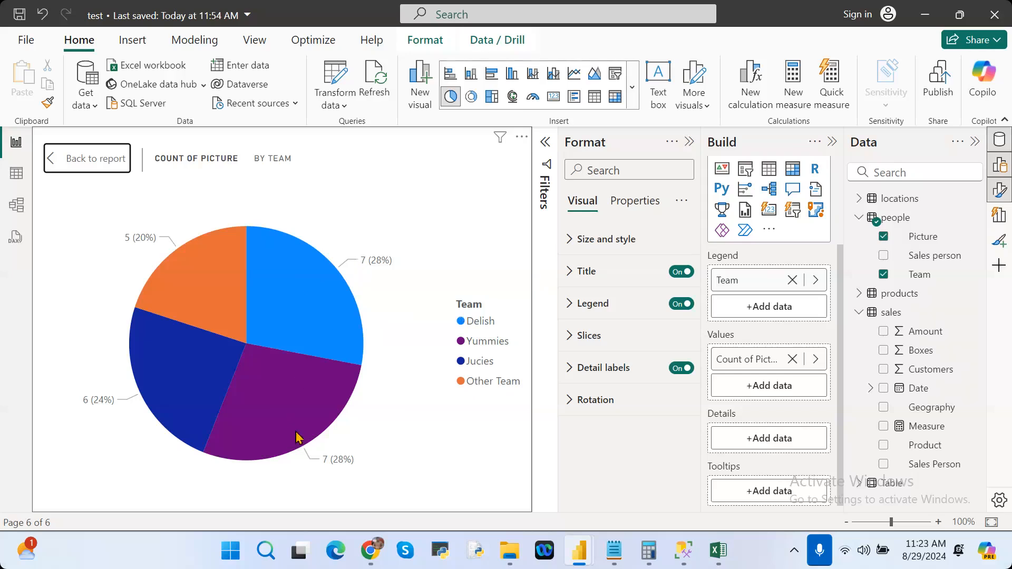
click(102, 160)
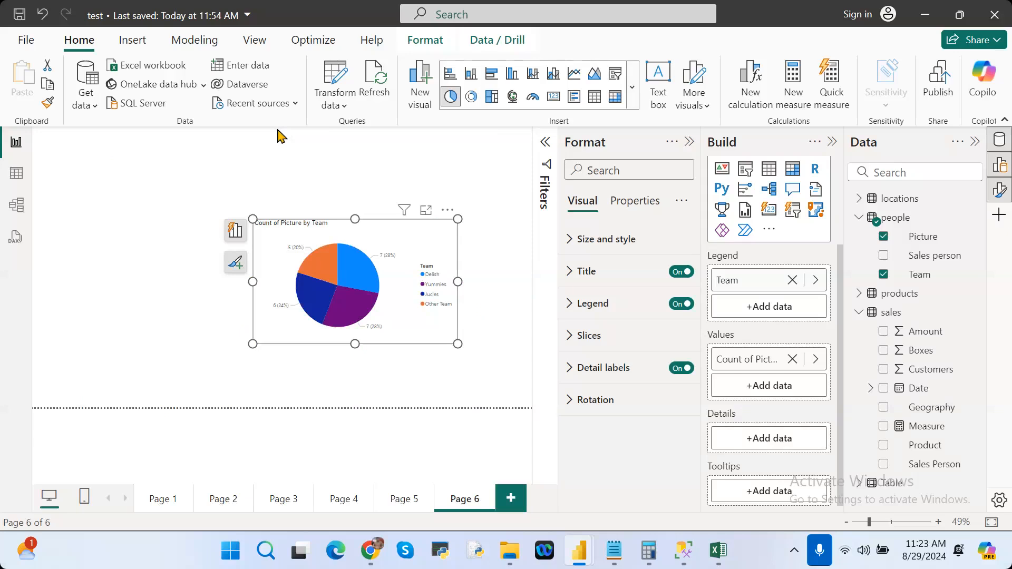
click(9, 177)
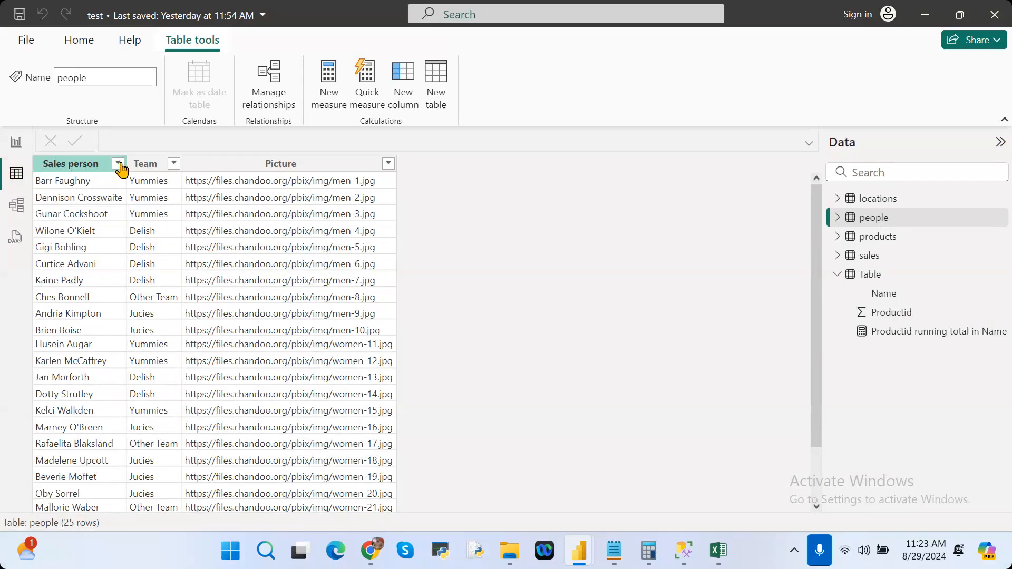
click(119, 164)
mouse_move(343, 161)
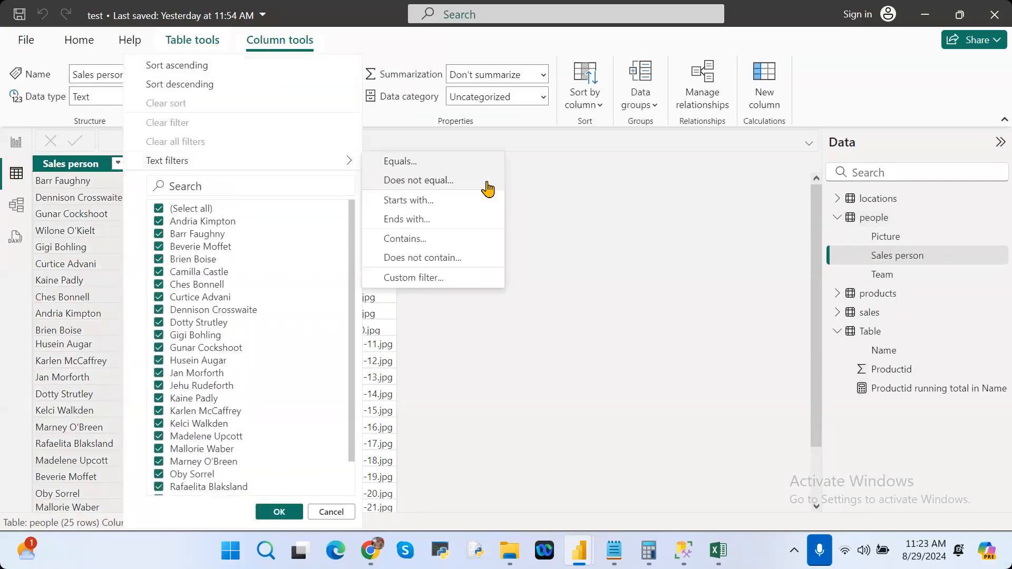
click(591, 210)
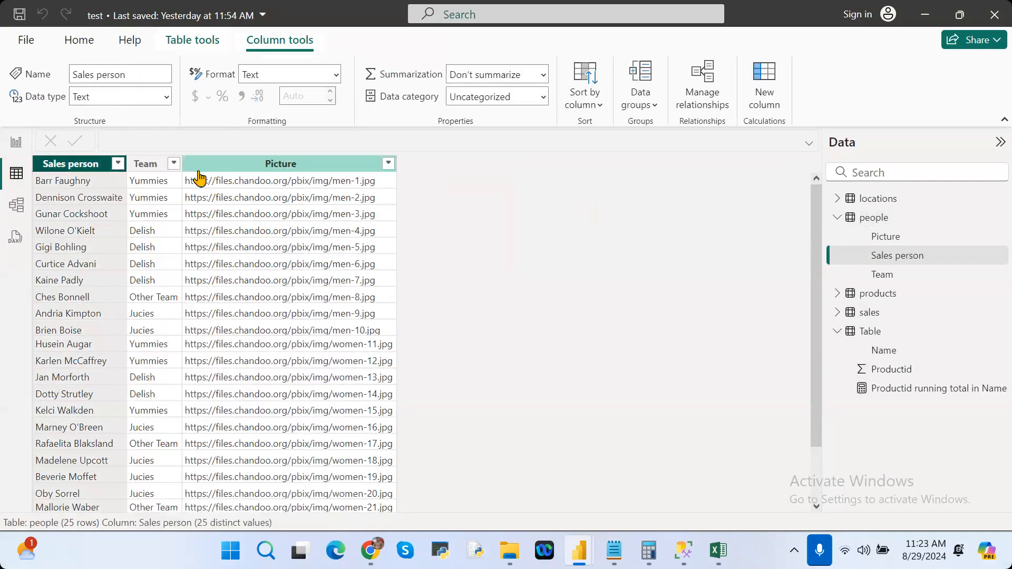
click(173, 164)
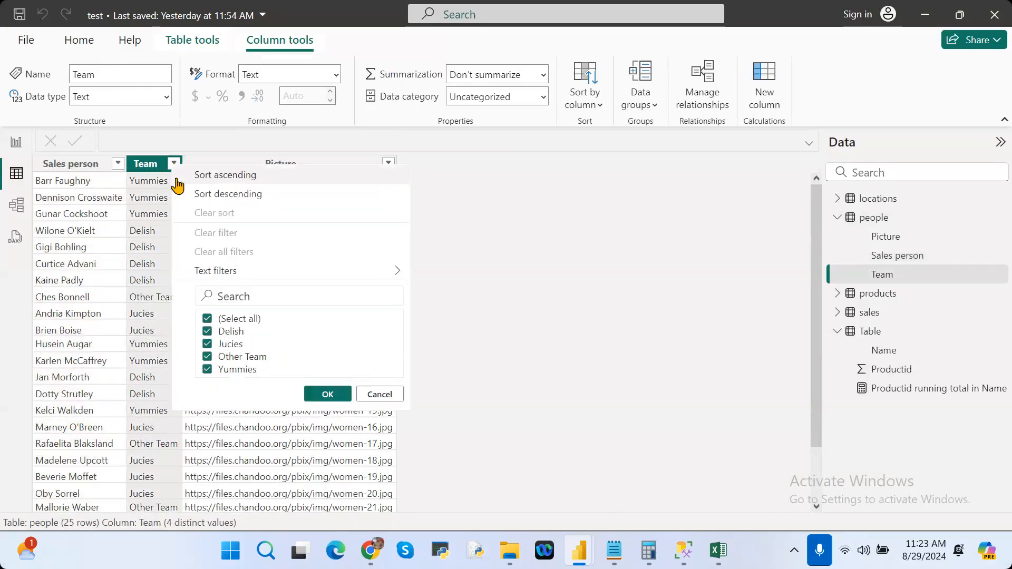
click(207, 318)
click(207, 331)
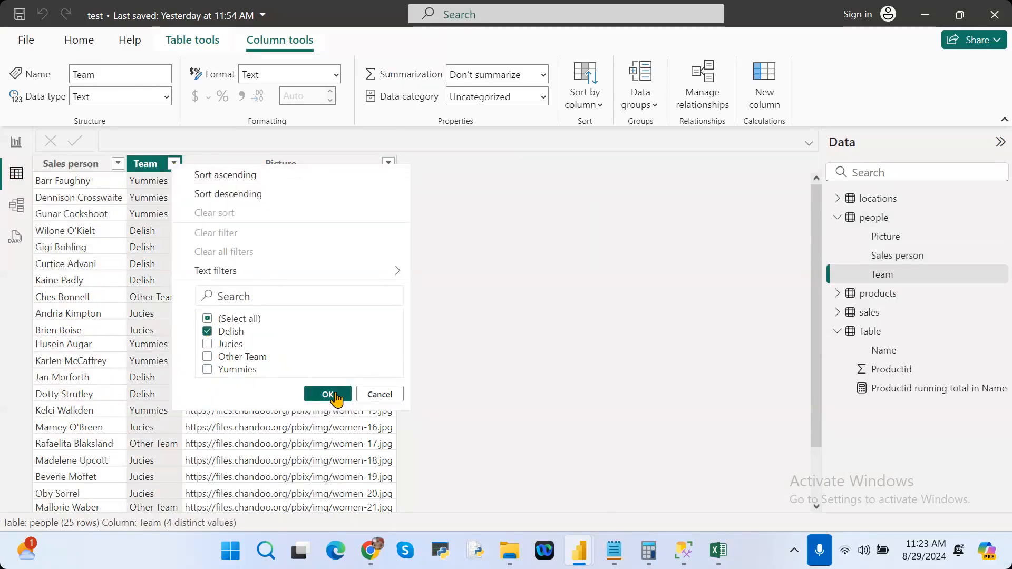
click(328, 394)
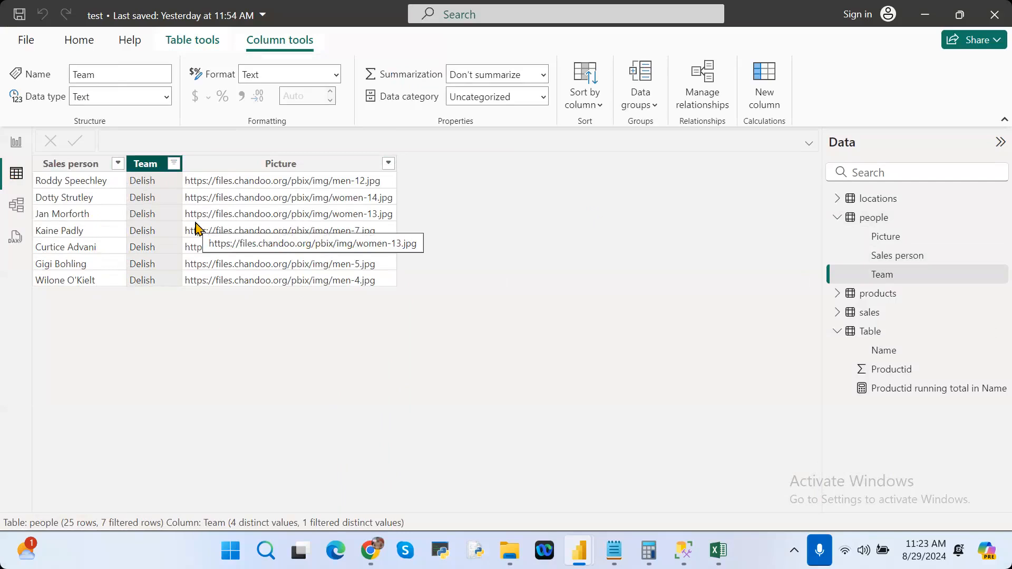
click(12, 143)
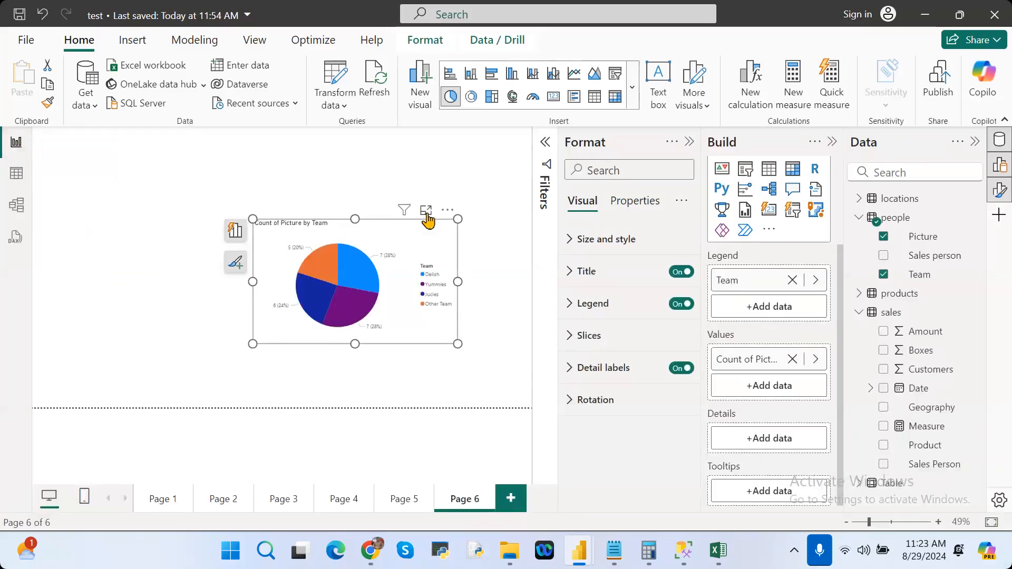
click(13, 174)
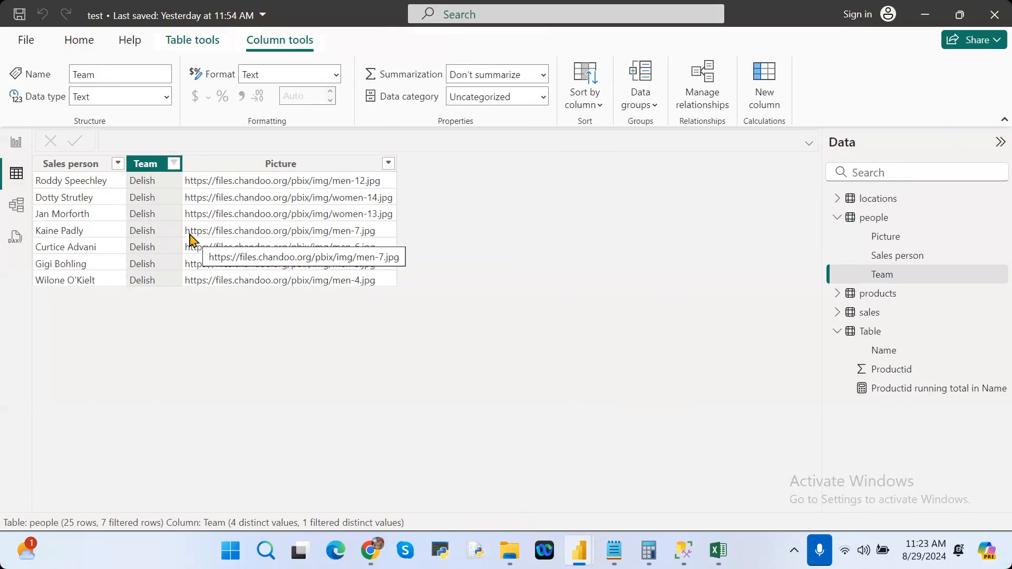
click(18, 142)
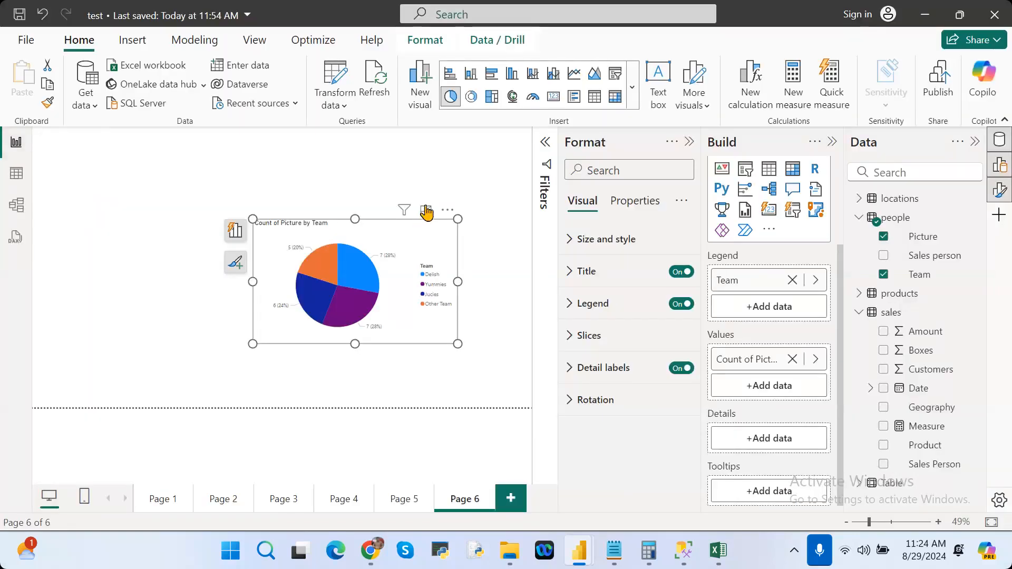
Step: Show the Count of Picture by Team pie chart in focus mode with the Format pane collapsed
click(426, 213)
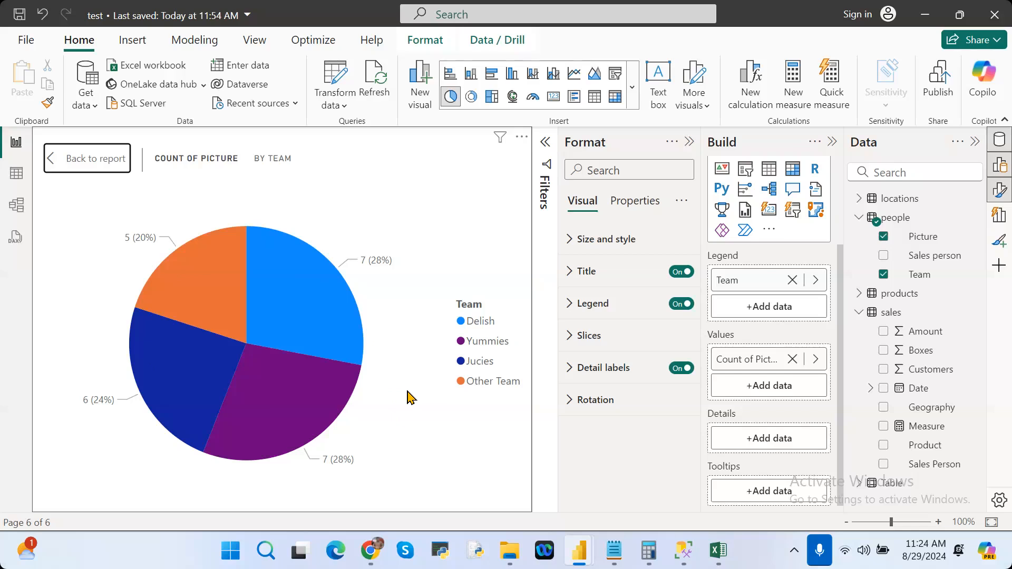
click(689, 142)
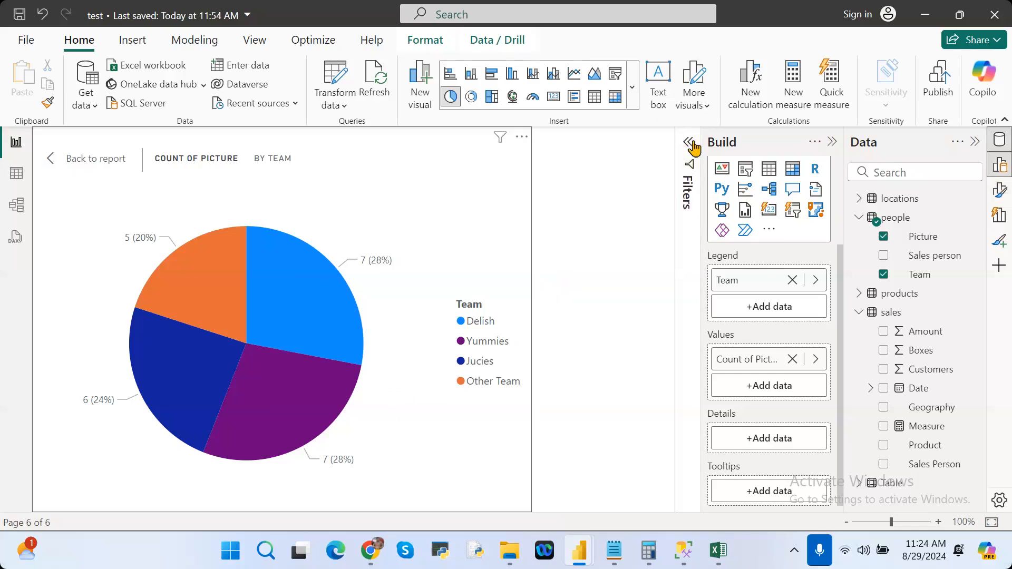
Step: Exit focus mode back to the Page 6 report canvas
click(87, 160)
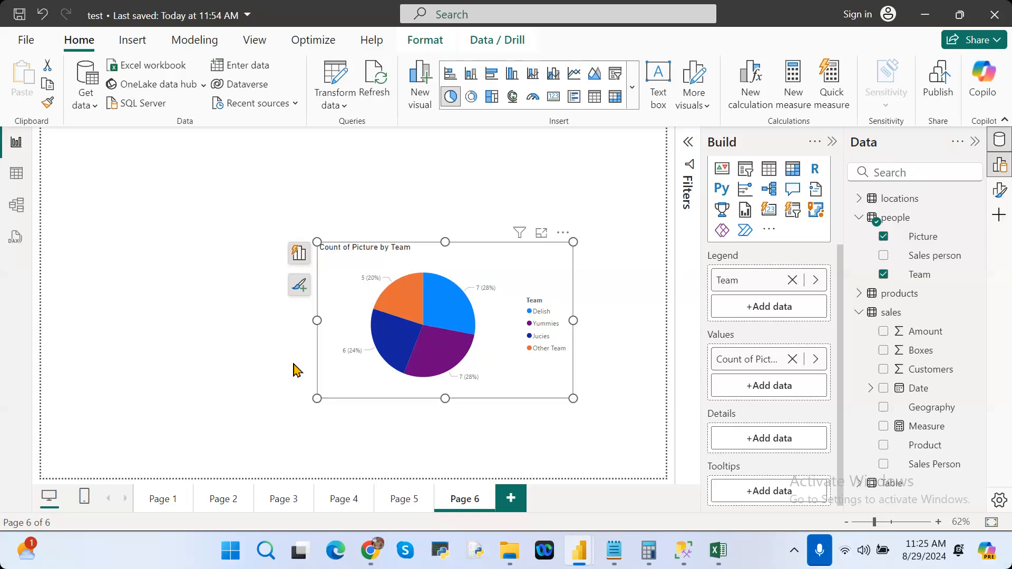
Step: Move the pie chart to Page 6's upper-left corner, then switch to Page 5
drag(513, 273, 269, 179)
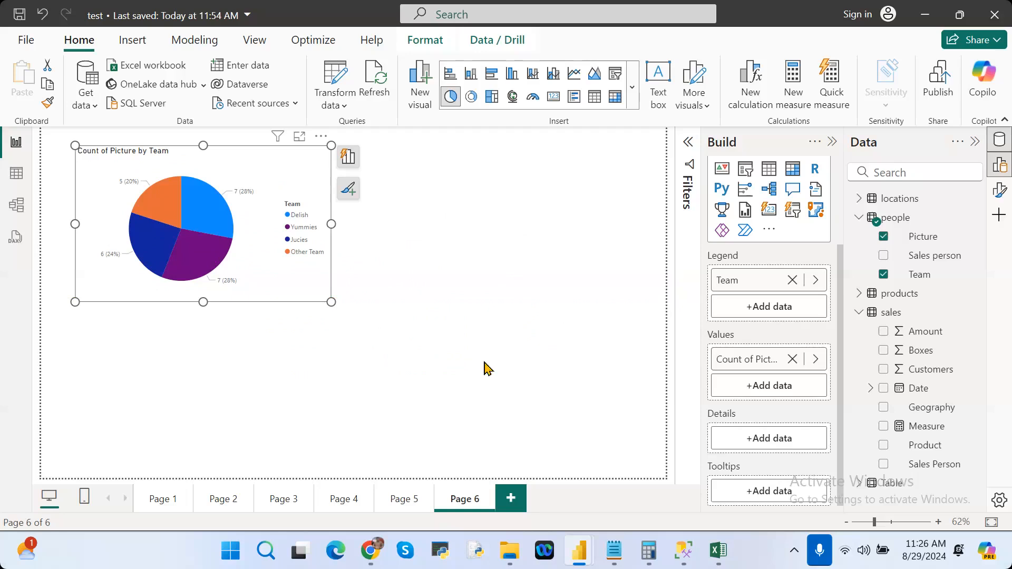
click(407, 500)
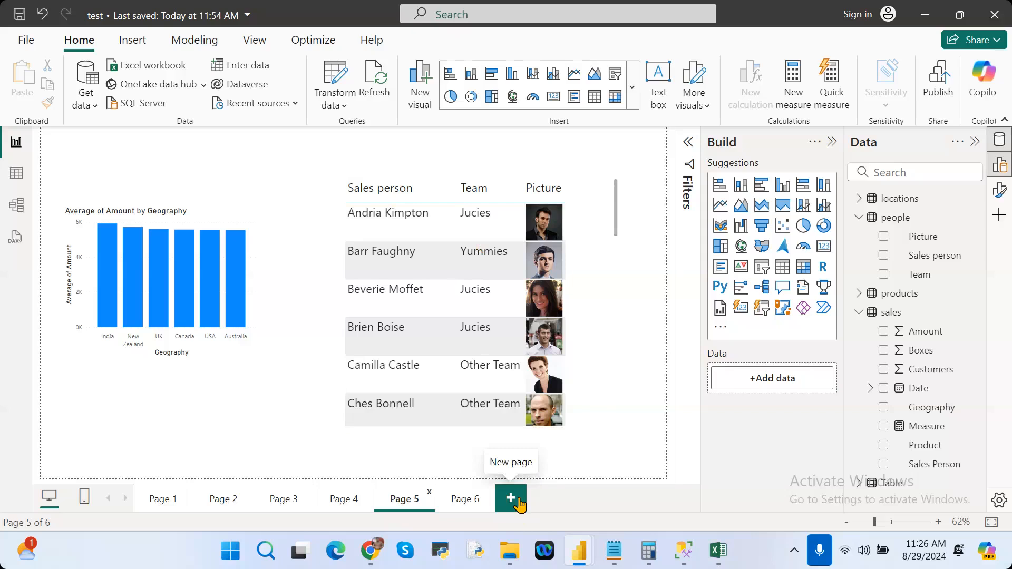
Step: Add a blank Page 7 and then delete it, confirming the deletion
click(519, 505)
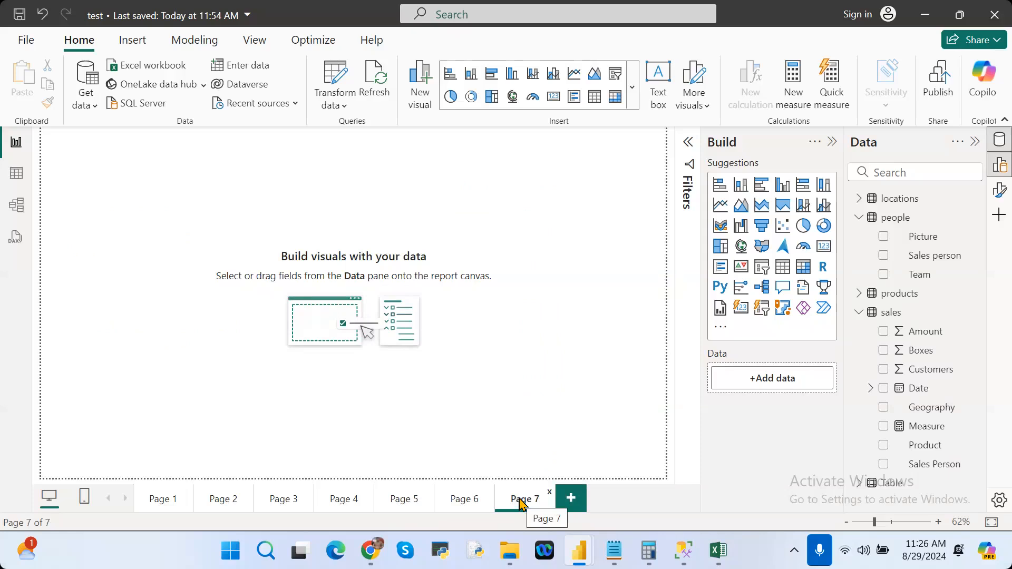
click(549, 496)
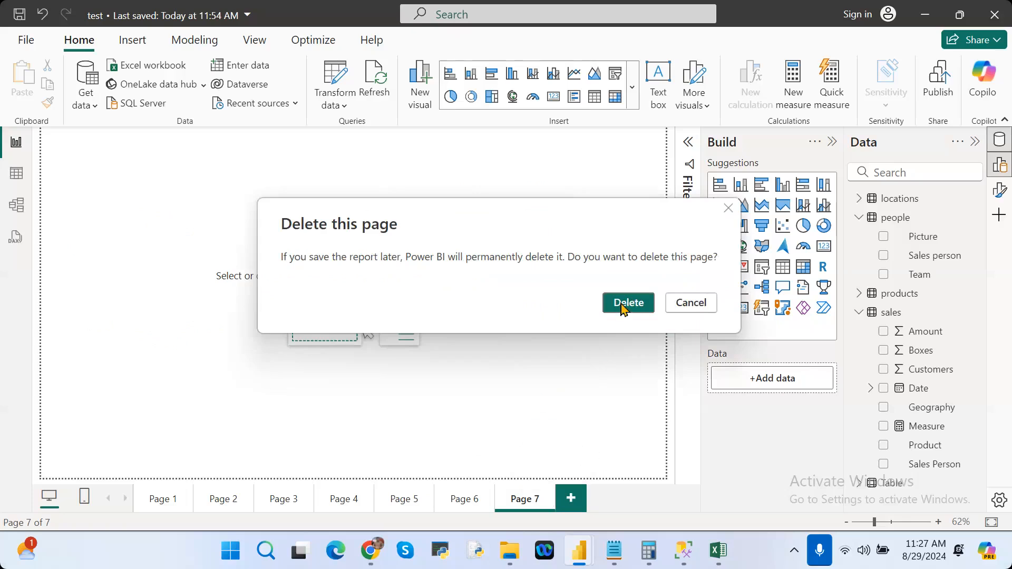
click(623, 306)
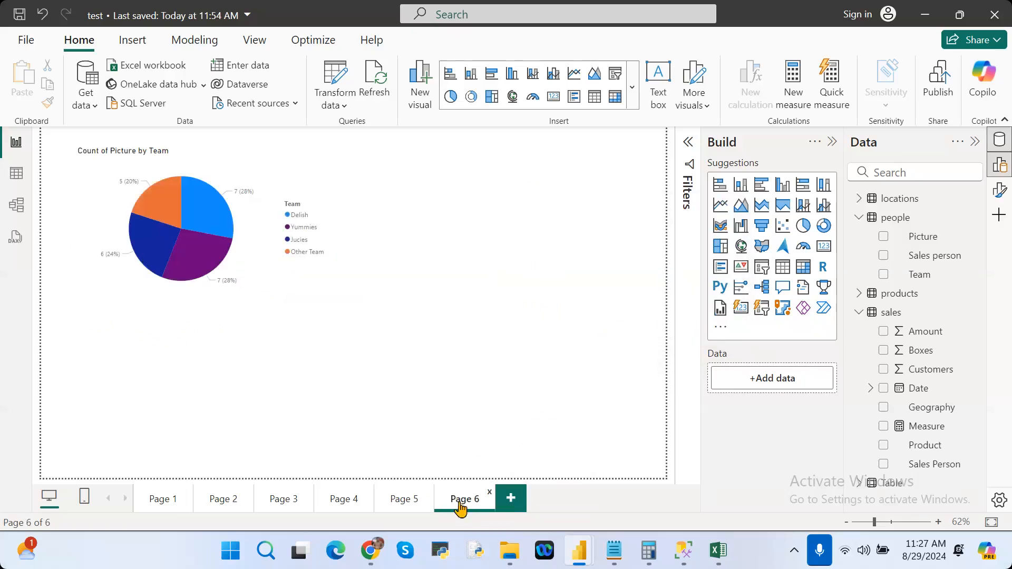
right_click(461, 505)
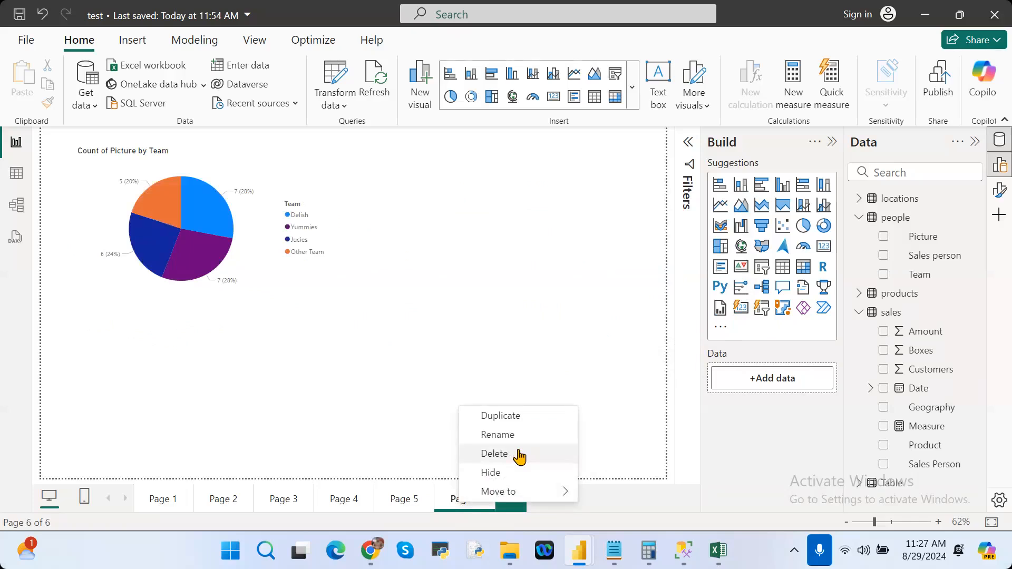
click(354, 422)
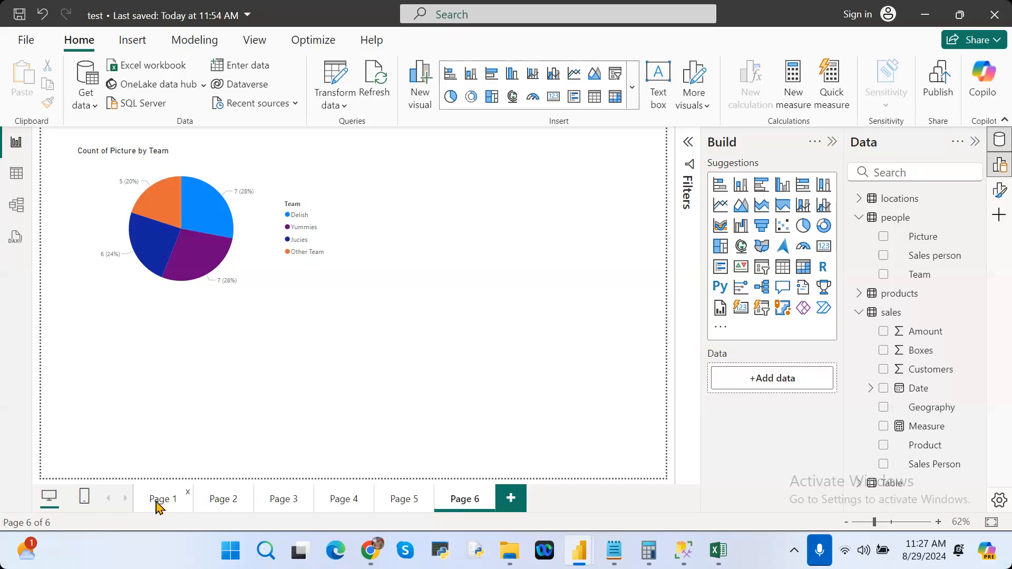
Step: Show Page 1 with the Geography wise Total Amount chart and the Geo amount table
double_click(157, 505)
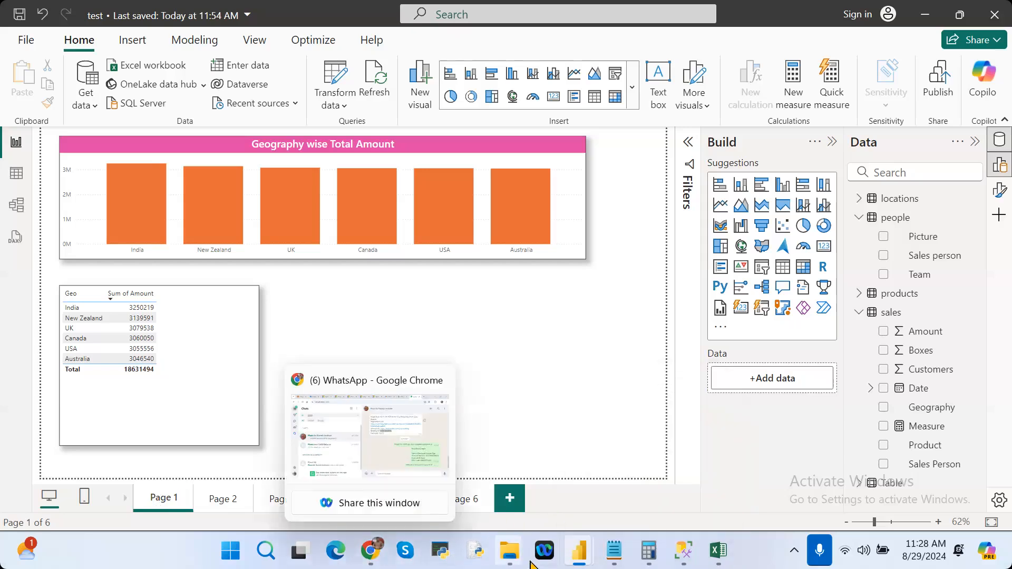
mouse_move(509, 558)
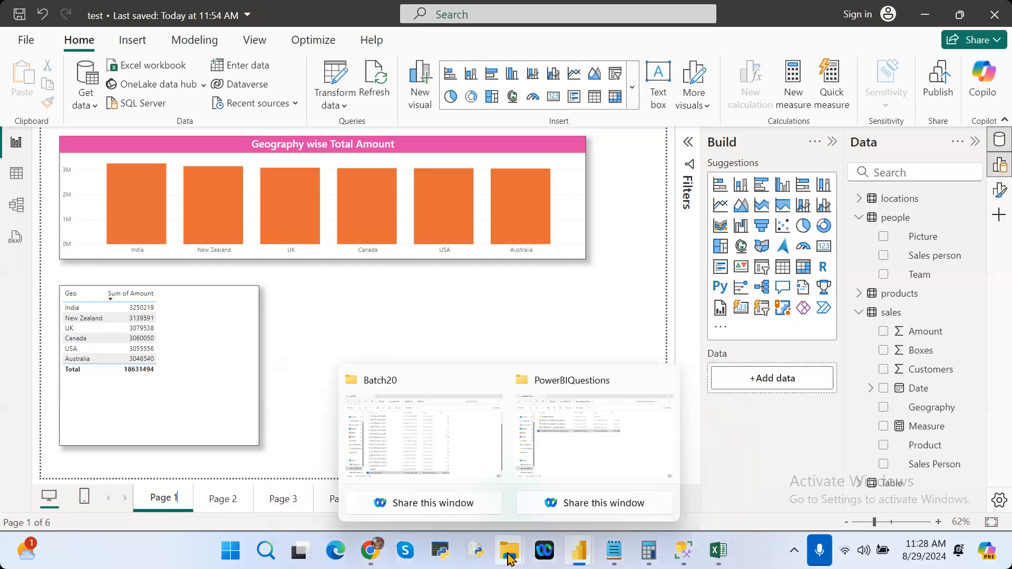
Step: Open the Power BI Architecture document from Local Disk (D:) via the Batch20 Explorer window
click(450, 455)
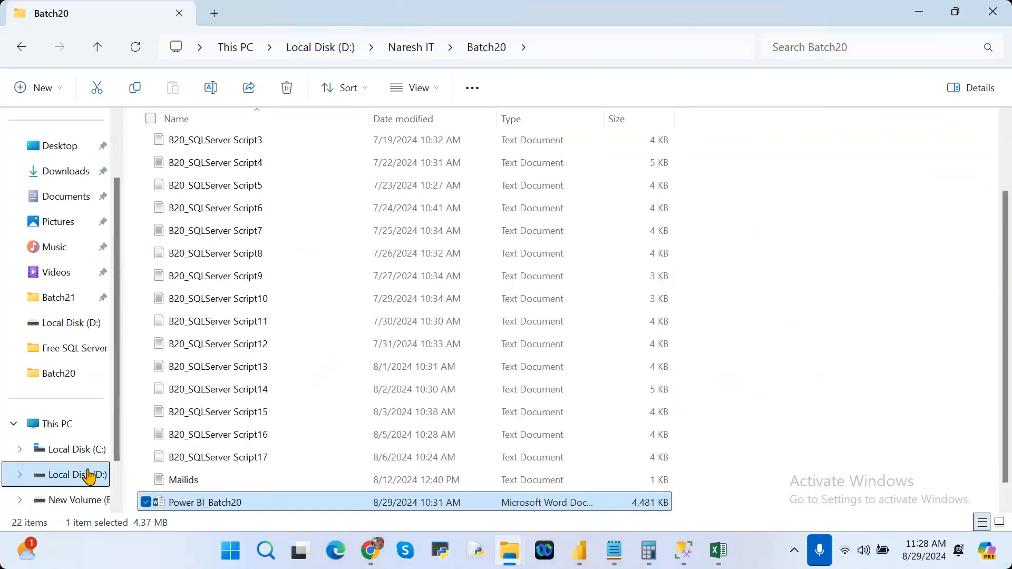
click(82, 474)
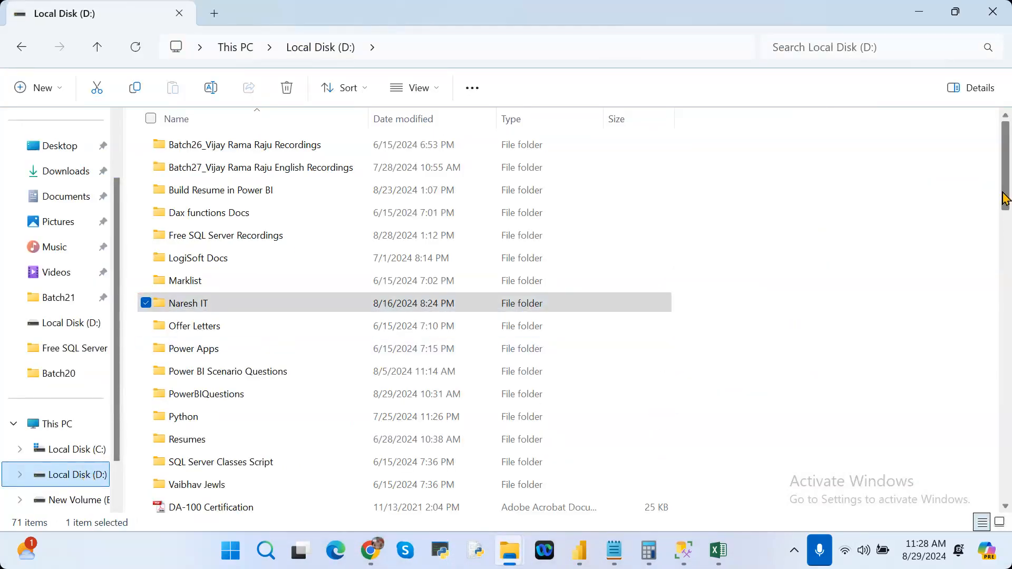
drag(1005, 199, 1009, 318)
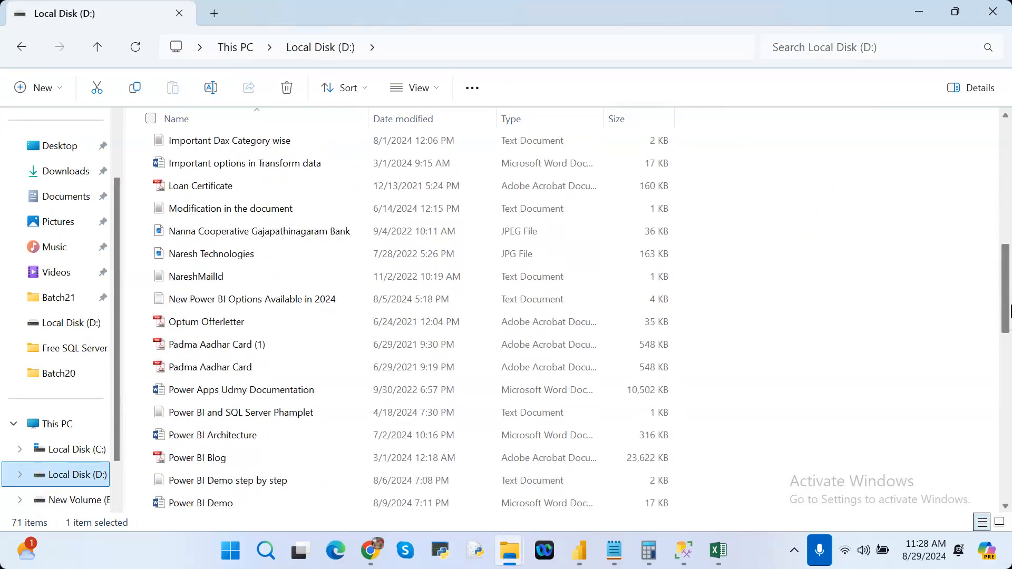
double_click(294, 446)
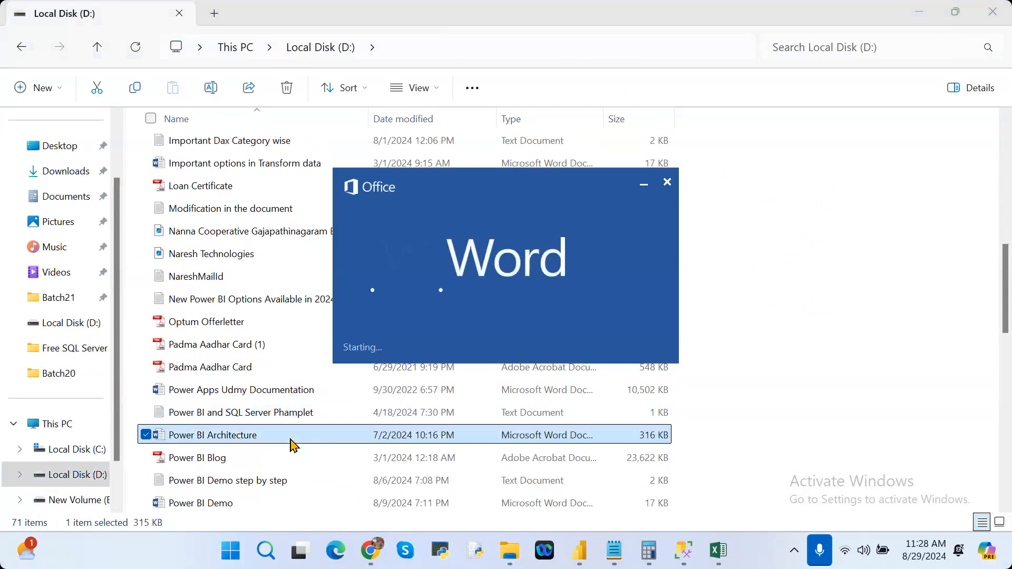
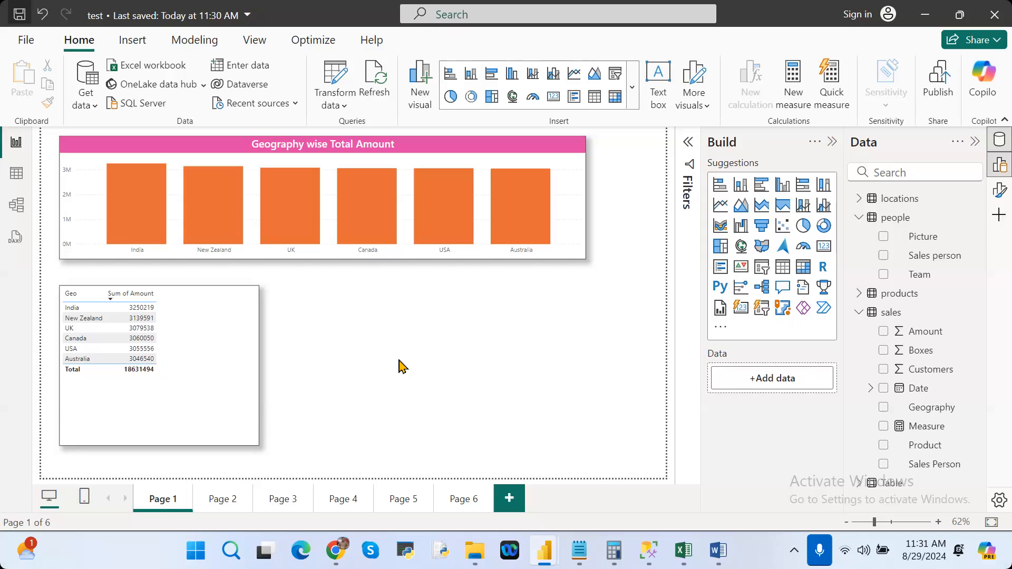
Step: Start publishing the report, dismiss the first sign-in prompt, retry Publish, and bring up Windows Start
click(937, 79)
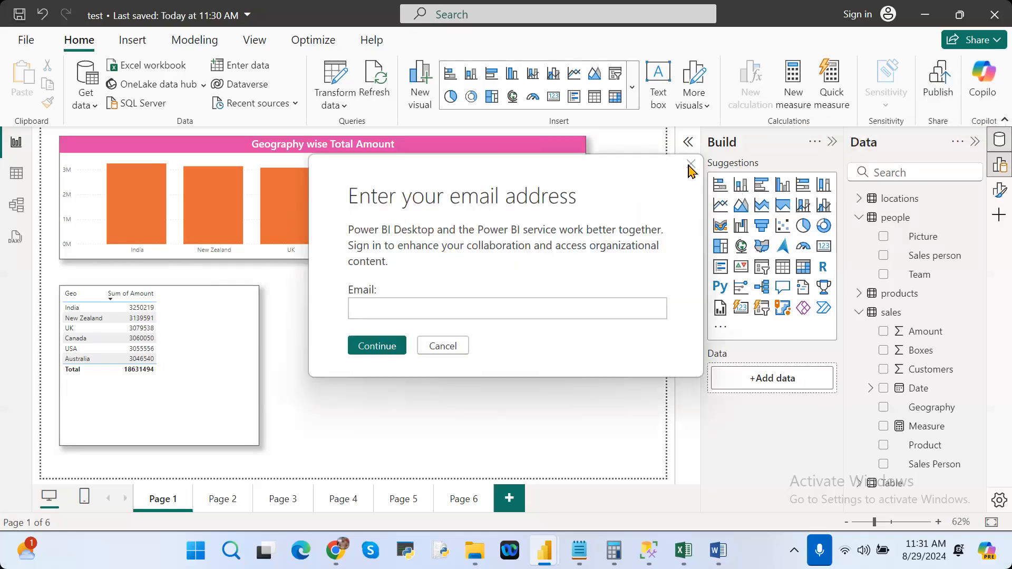
click(690, 165)
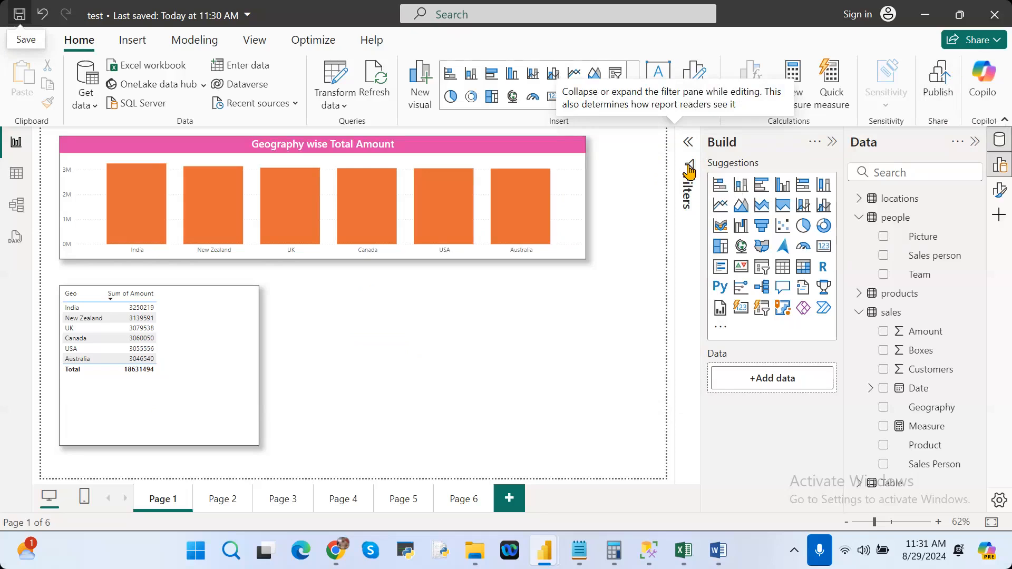
click(939, 84)
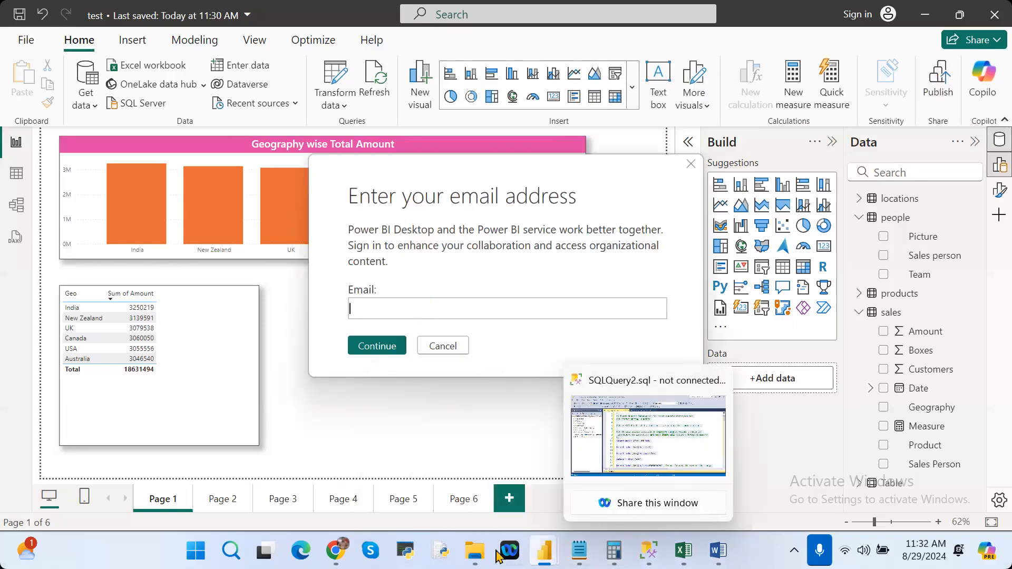
key(super)
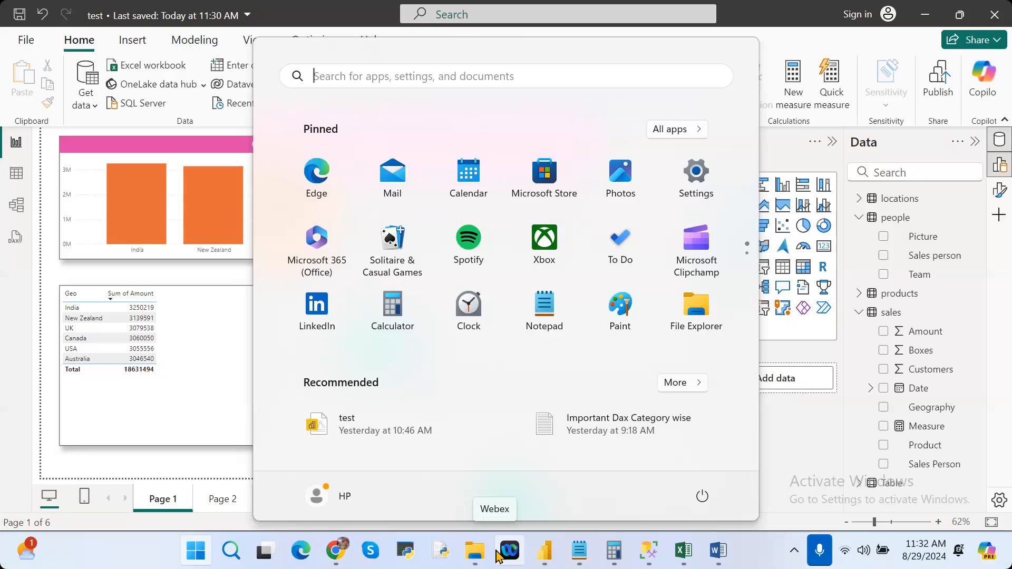
Step: Launch Sticky Notes via a 'stic' search and select an e-mail address in the note
text(stic)
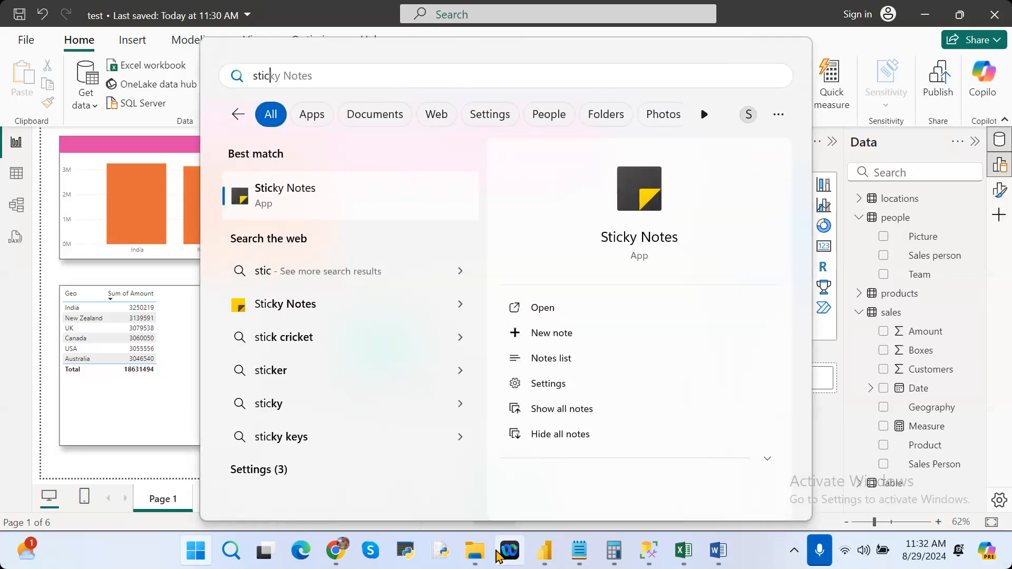
key(Return)
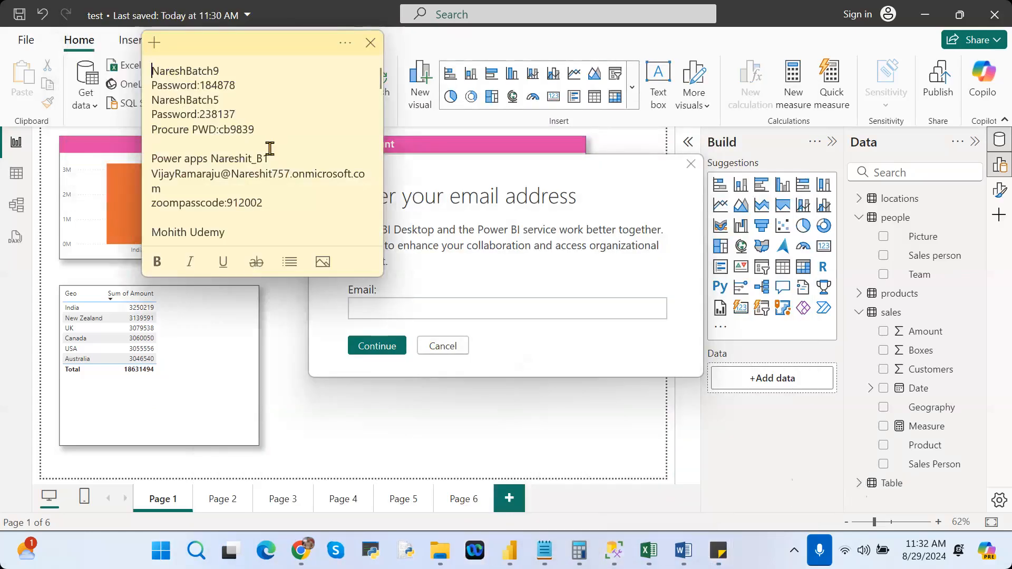
drag(380, 77, 380, 111)
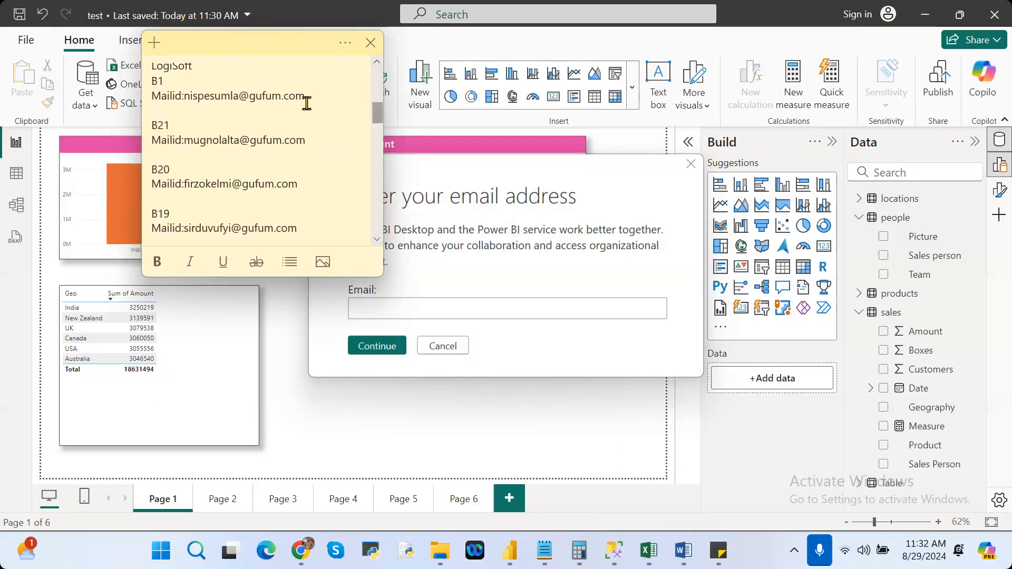
drag(308, 100, 182, 98)
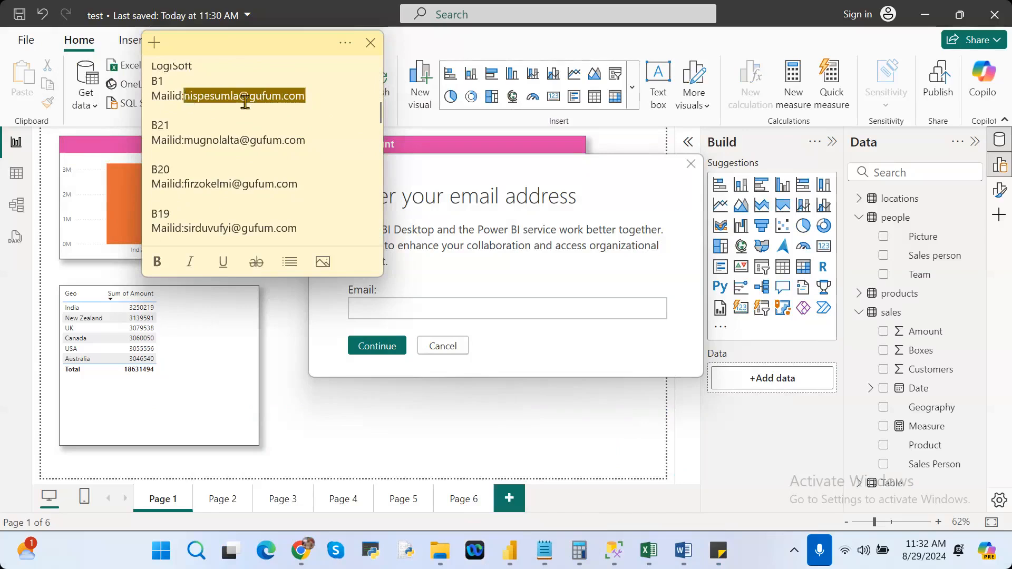
Step: Copy the B21 e-mail address and paste it into Power BI's sign-in Email field
click(399, 317)
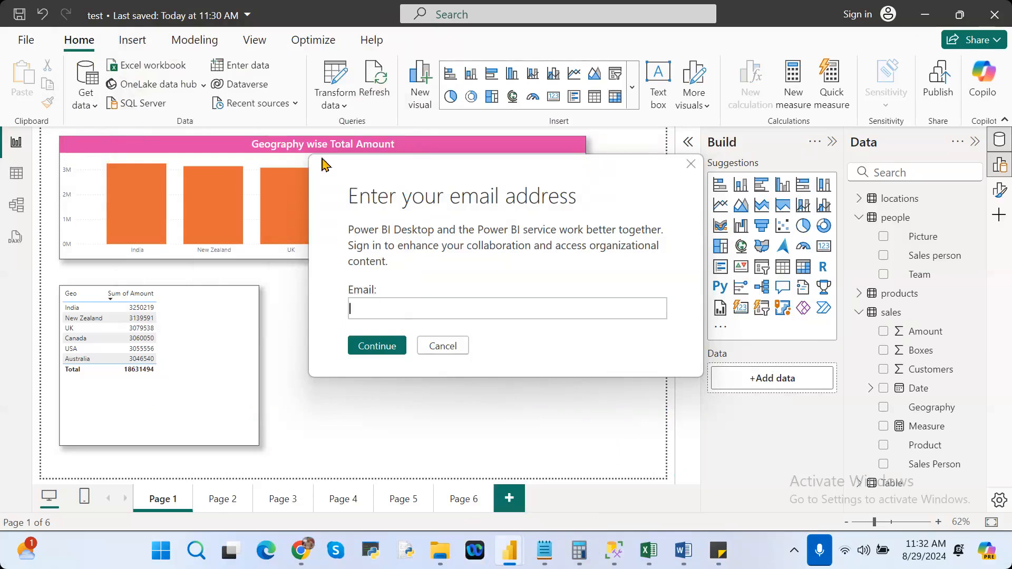
key(alt+Tab)
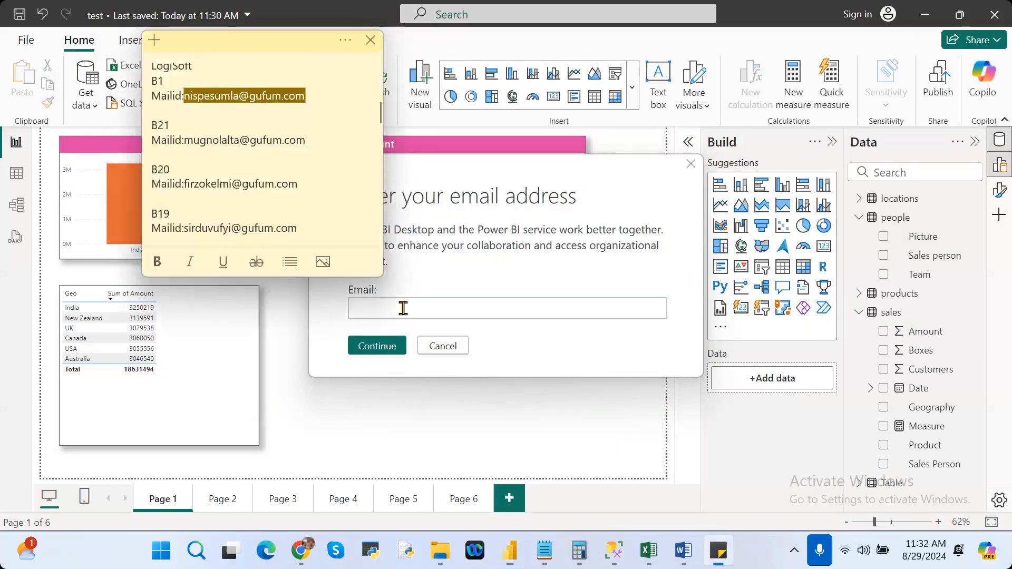
click(322, 142)
drag(281, 141, 185, 141)
key(ctrl+c)
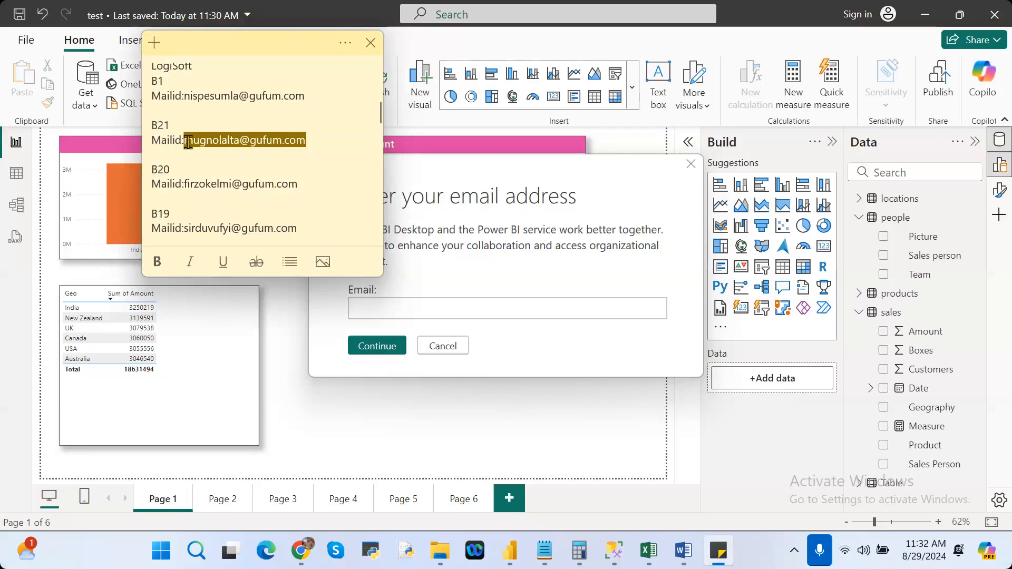
click(426, 311)
key(ctrl+v)
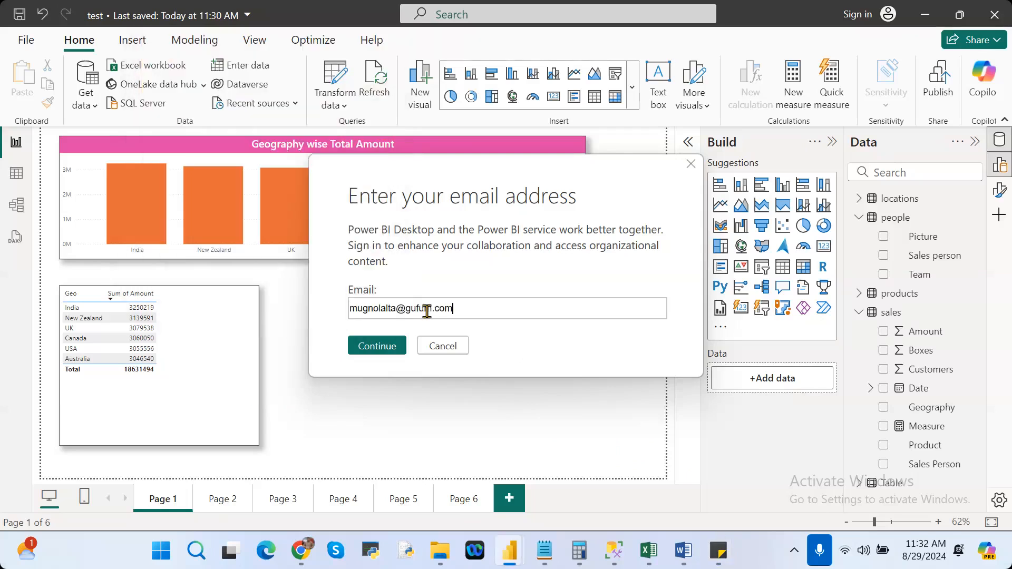
Step: Sign in with a different account using the pasted e-mail and the account password
click(385, 346)
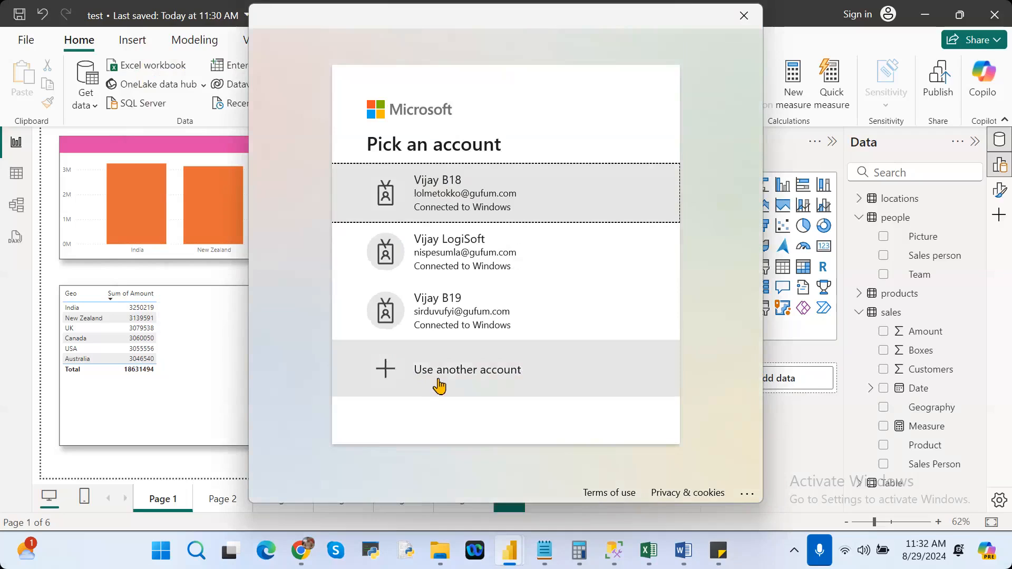
click(437, 380)
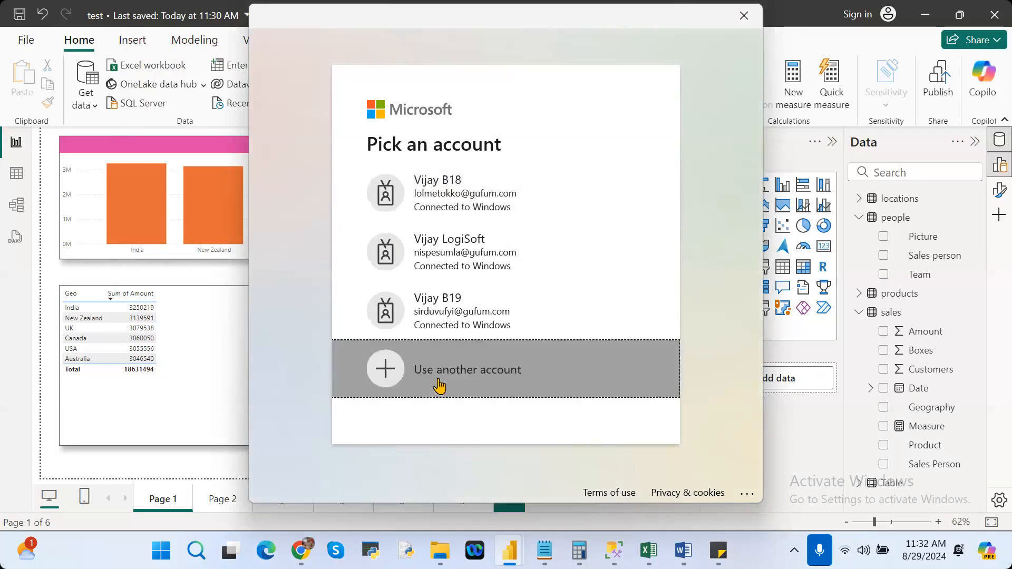
key(ctrl+v)
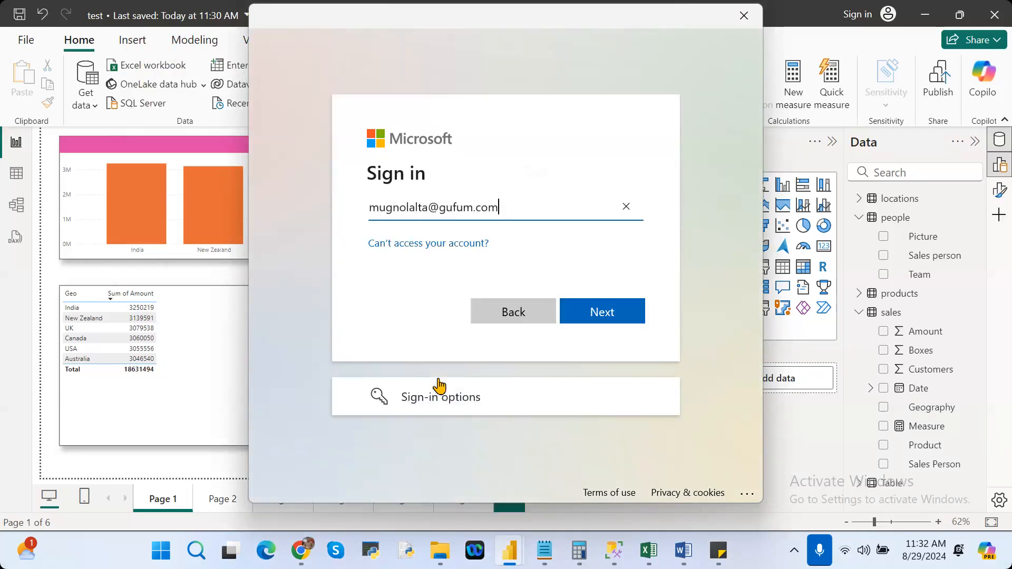
key(Return)
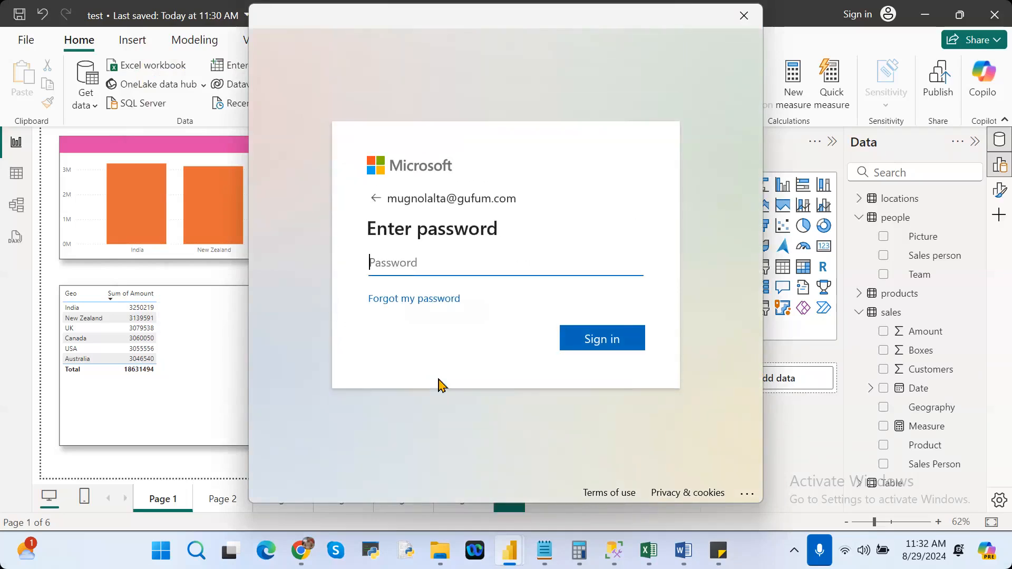
text(••••••••••••)
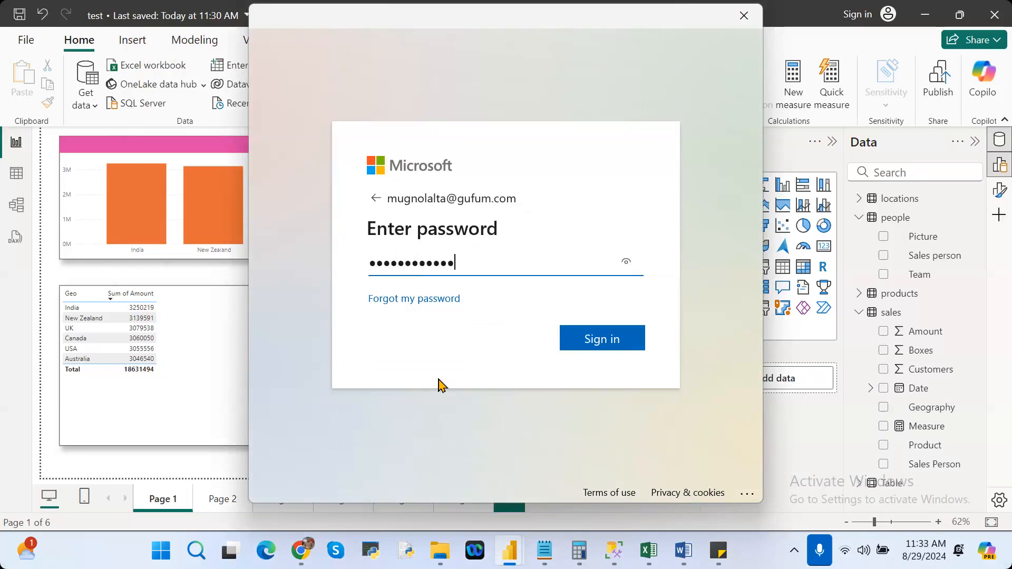
key(Return)
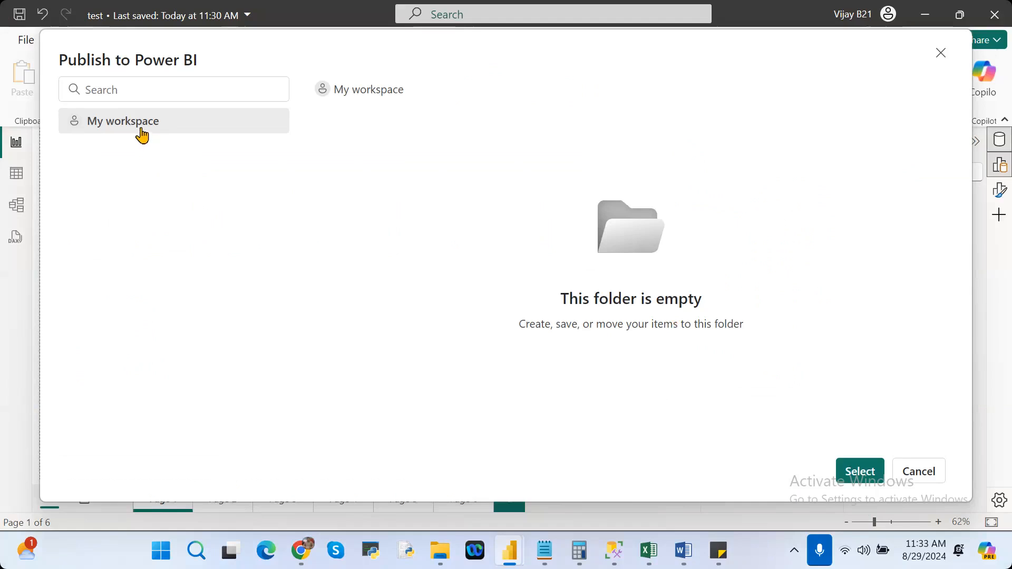
Step: Publish test.pbix to My workspace
click(367, 95)
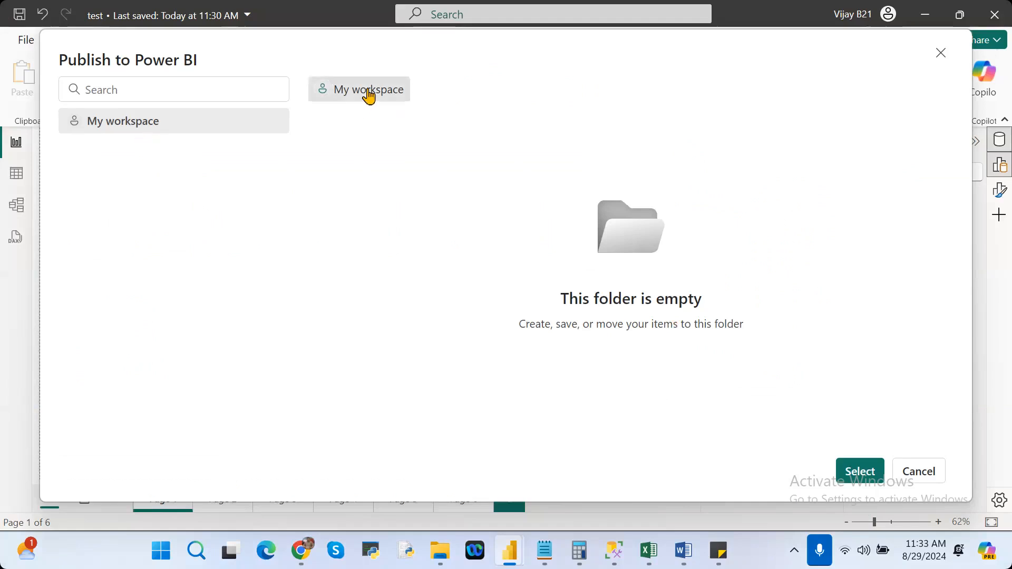
click(859, 472)
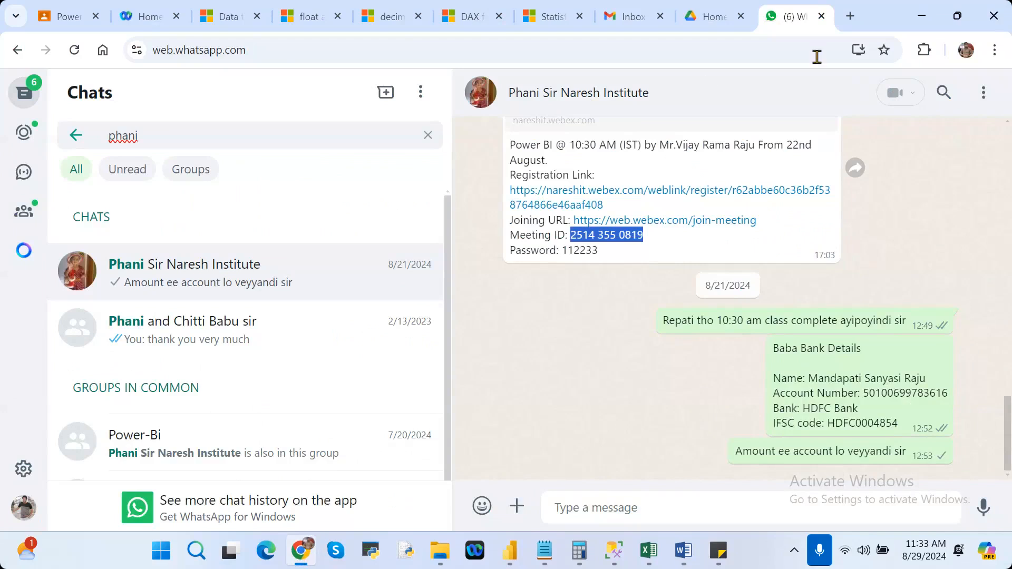
Step: Go to app.powerbi.com in a new Chrome tab
click(848, 17)
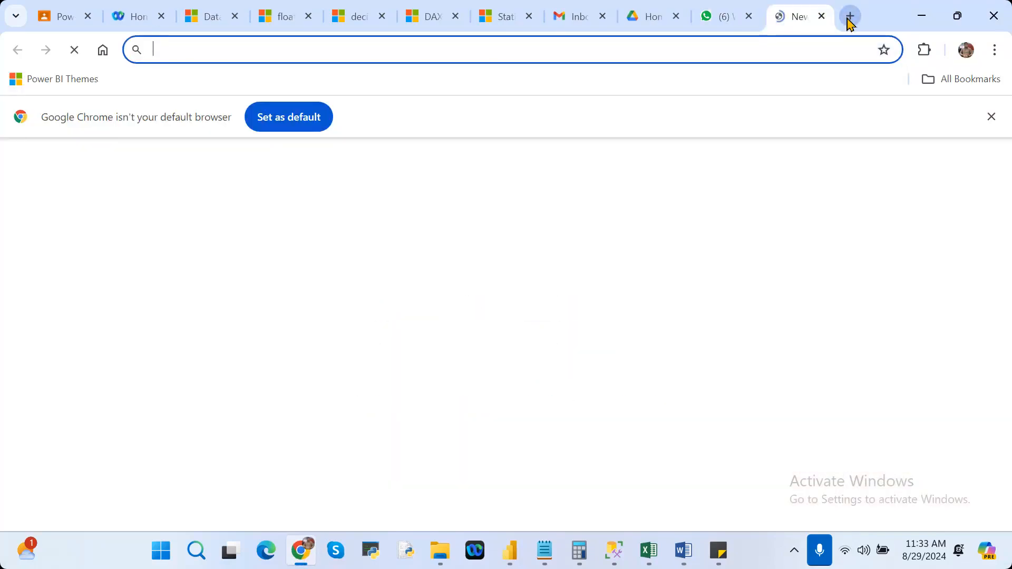
text(app)
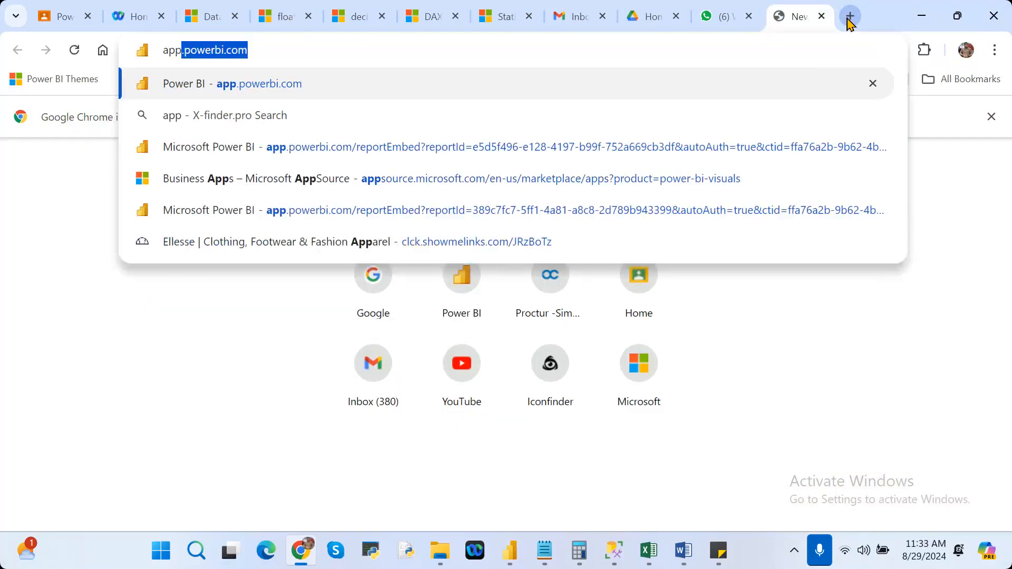
key(Return)
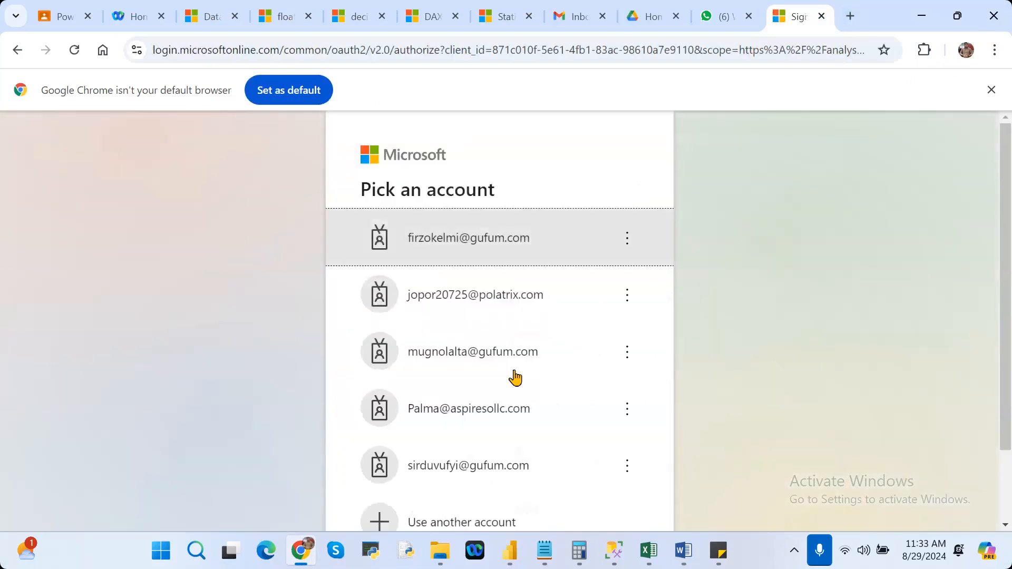
Step: Sign in with another account using the pasted e-mail and its password
click(479, 518)
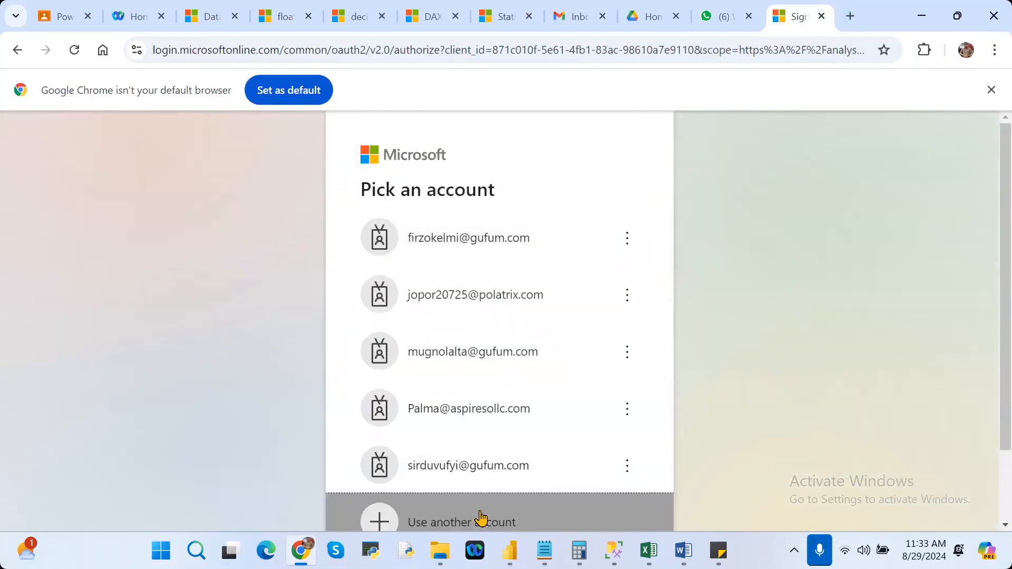
key(ctrl+v)
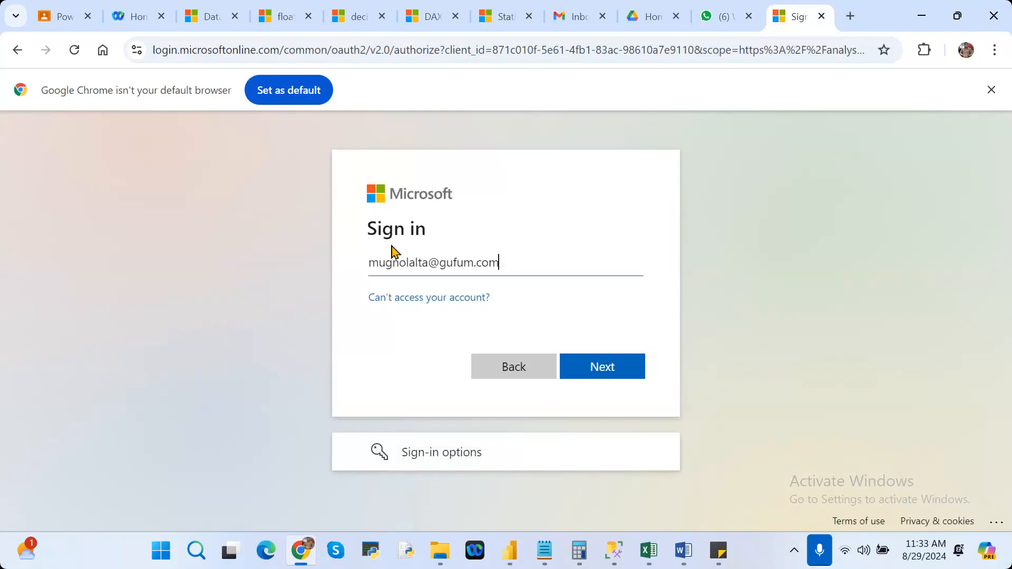
click(615, 371)
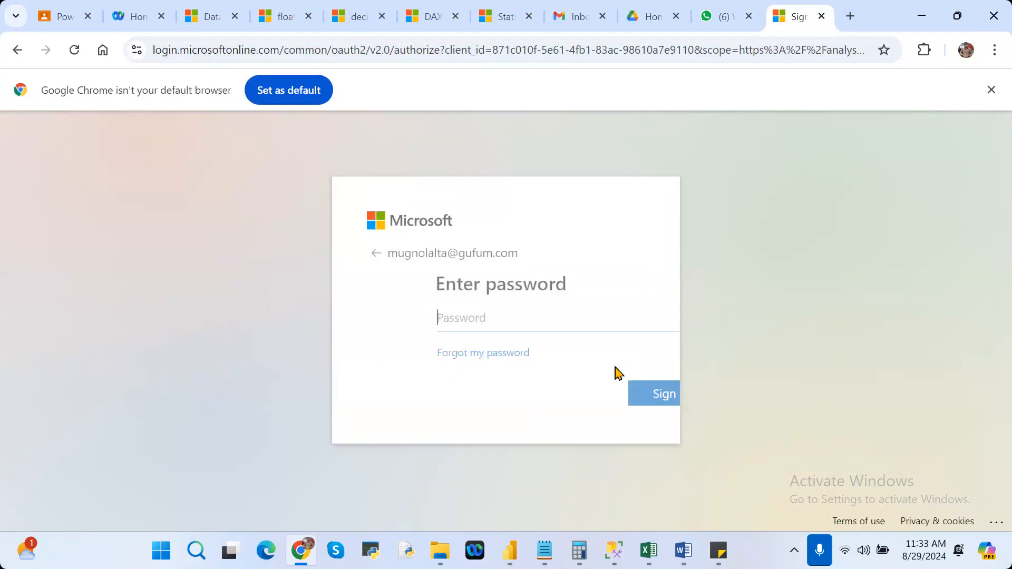
text(********)
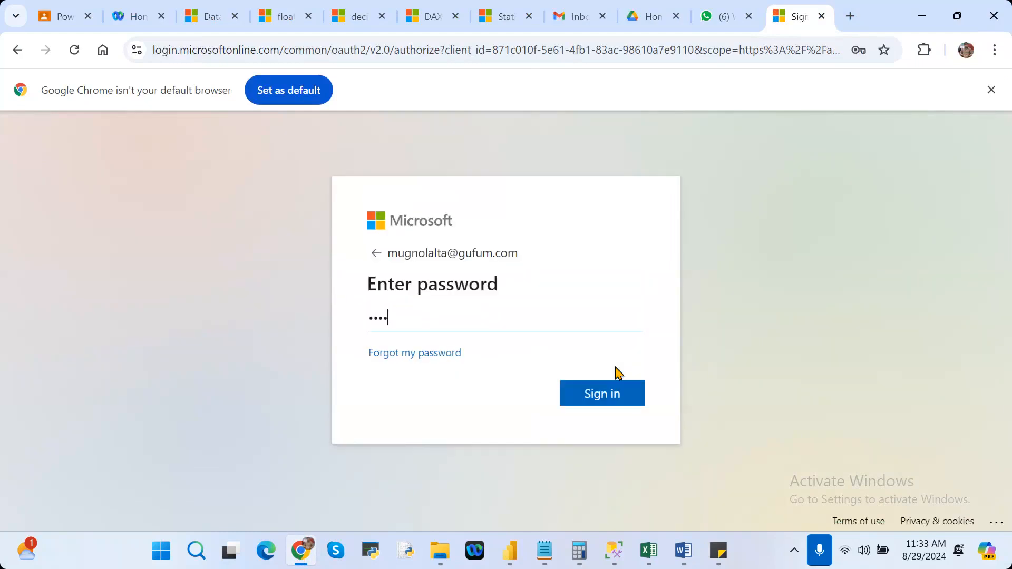
text(***)
key(Return)
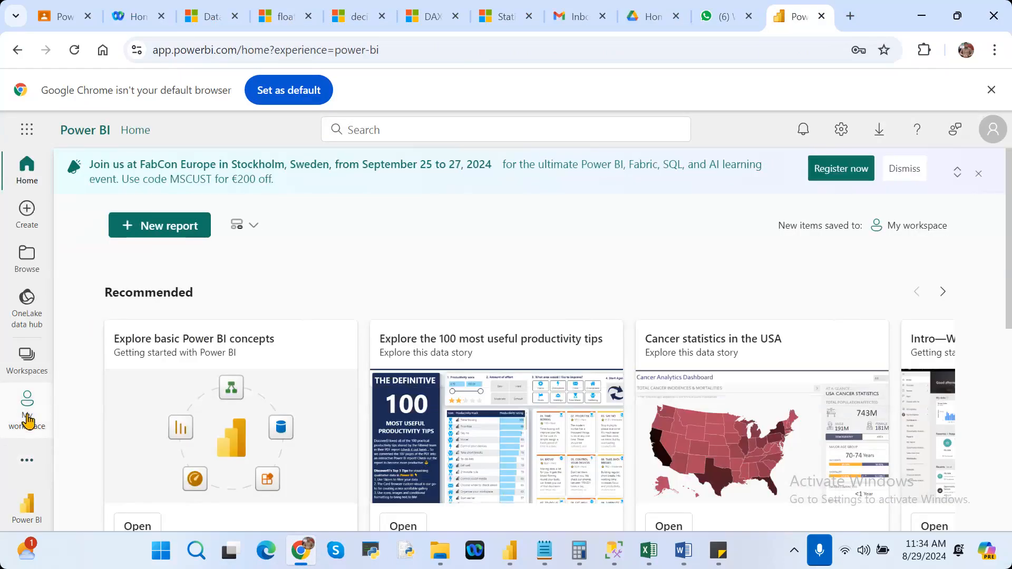
Step: Open My workspace and dismiss the task-flow introduction tip
click(27, 421)
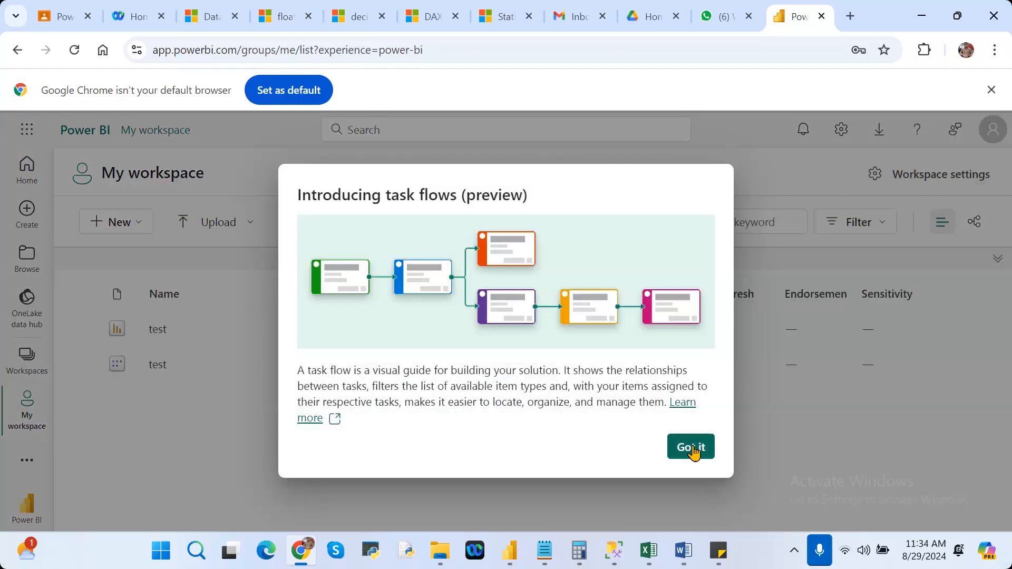
click(693, 449)
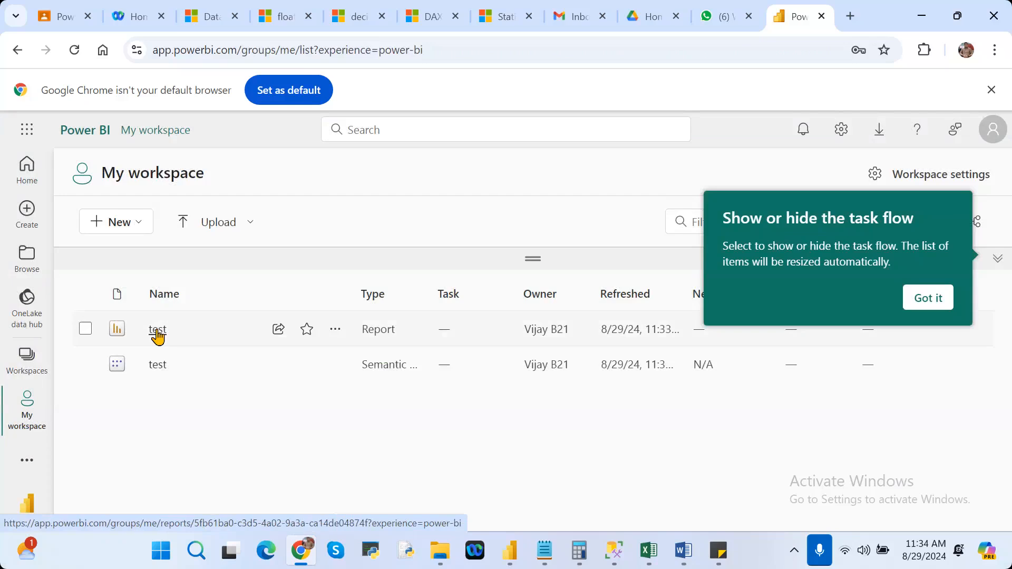
Step: Start the 60-day free trial, filling in a phone number, and dismiss the confirmation
click(279, 330)
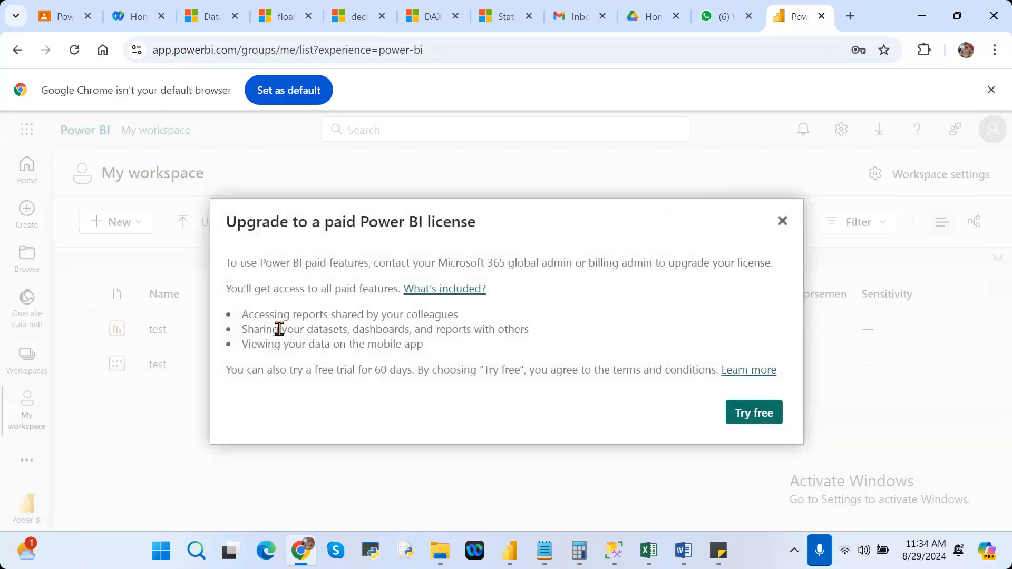
click(763, 415)
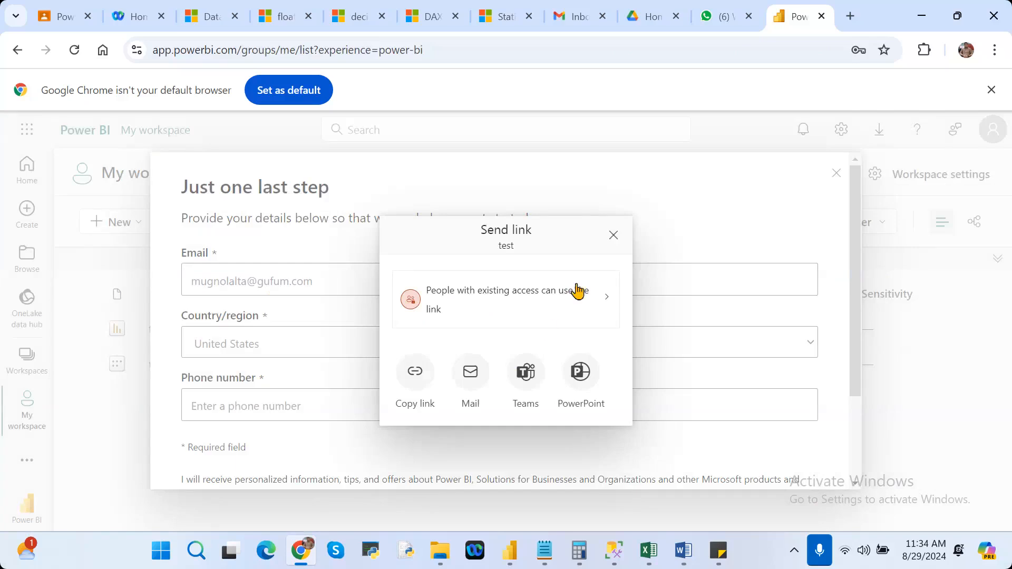
click(614, 236)
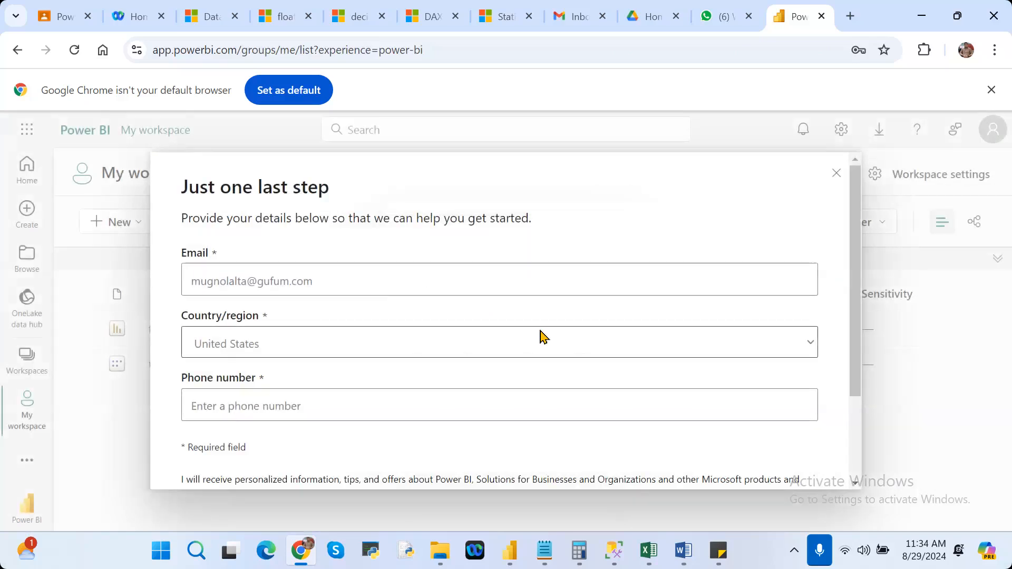
scroll(860, 456, down, 3)
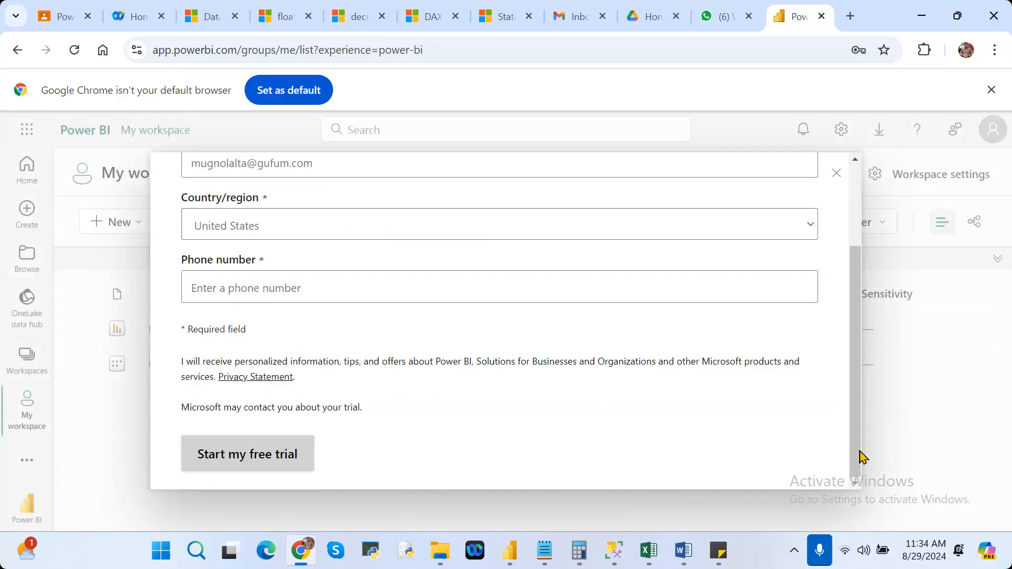
click(315, 282)
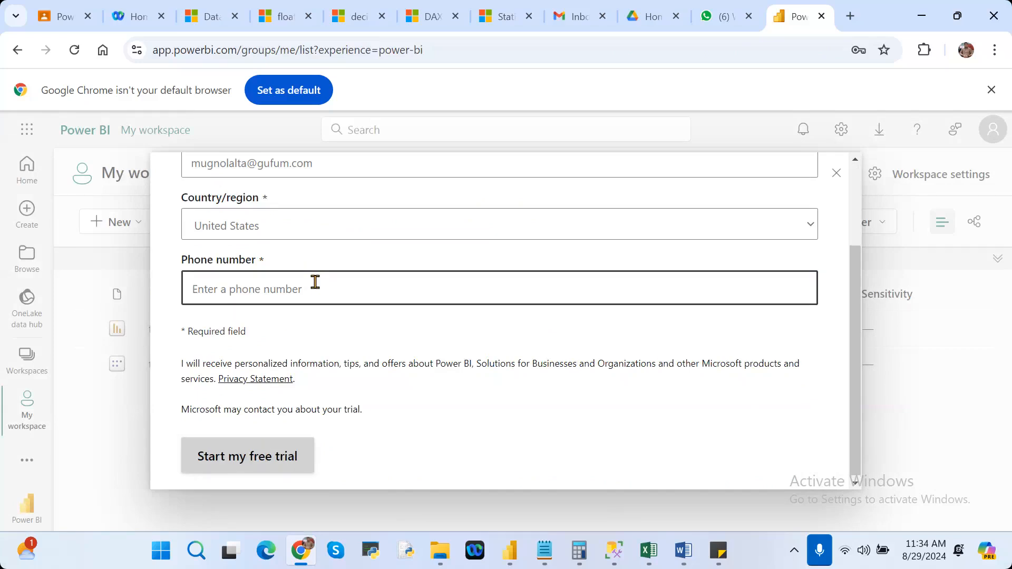
text(8999999)
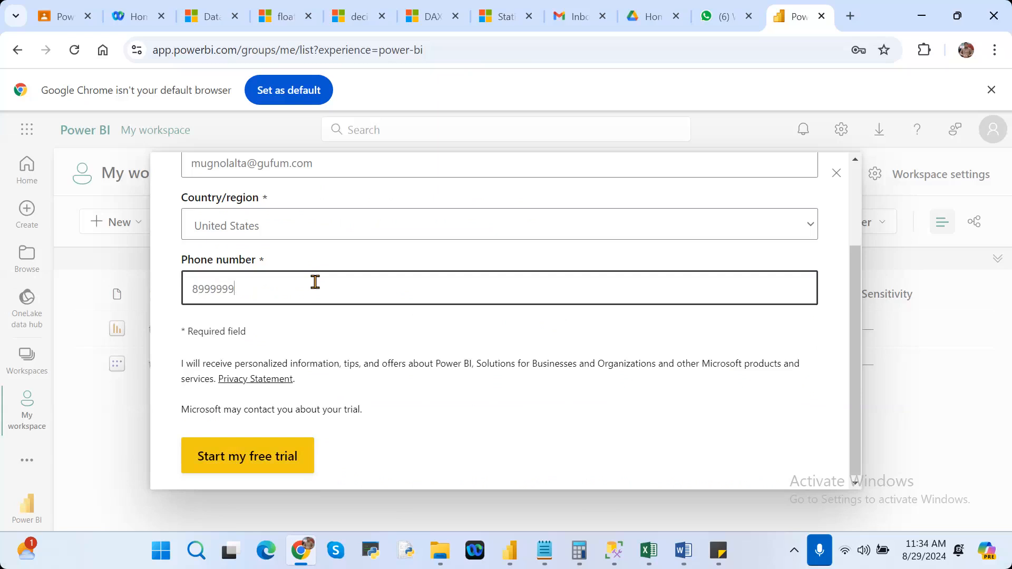
text(984)
click(272, 464)
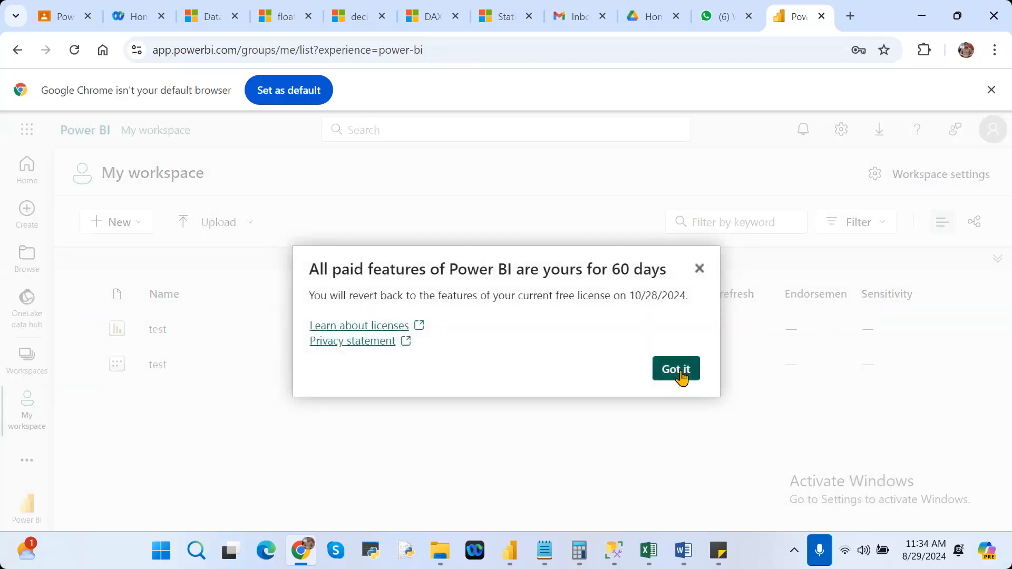
click(676, 369)
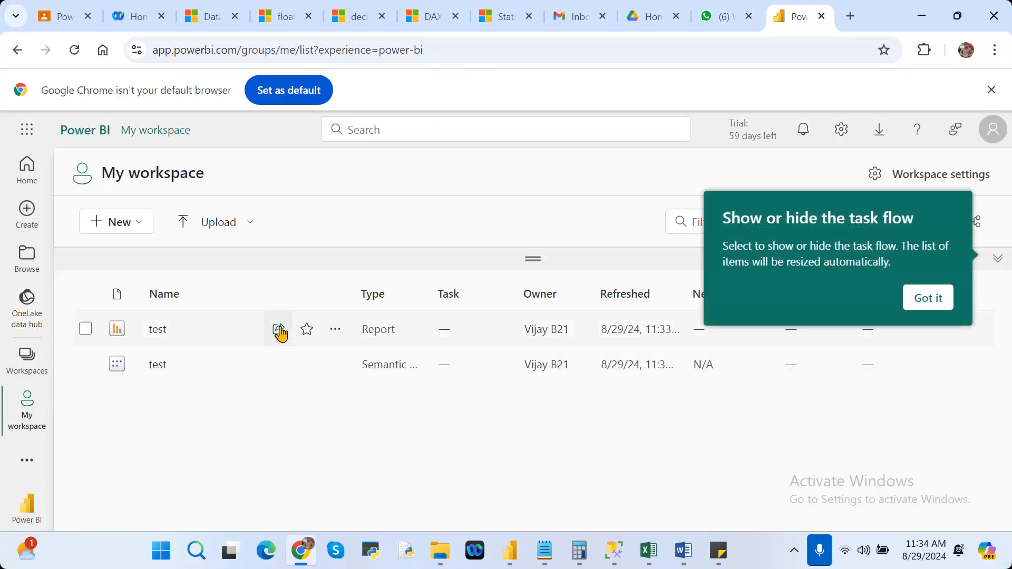
Step: Open Send link for the test report and choose a colleague by name as recipient
click(279, 330)
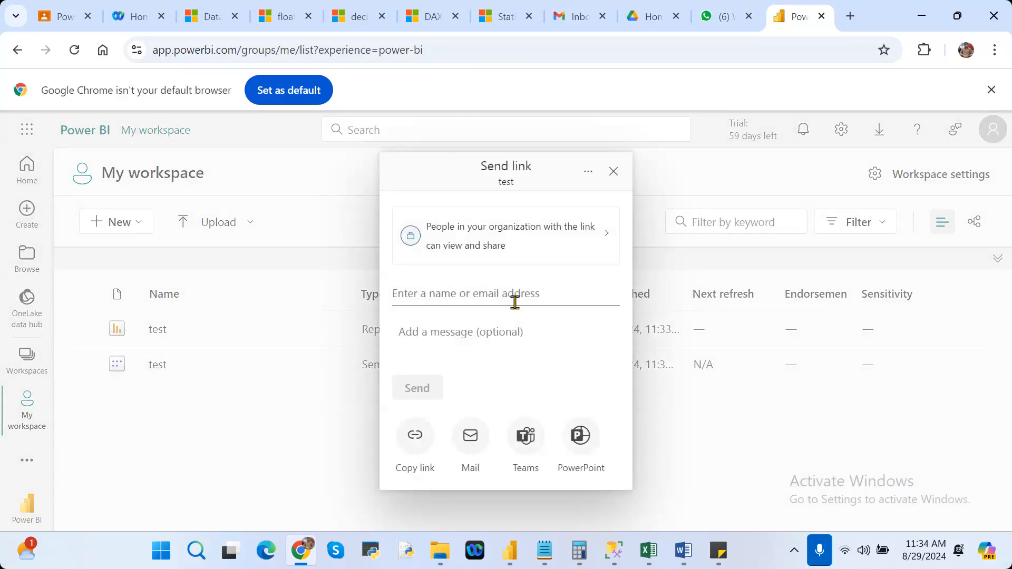
click(516, 297)
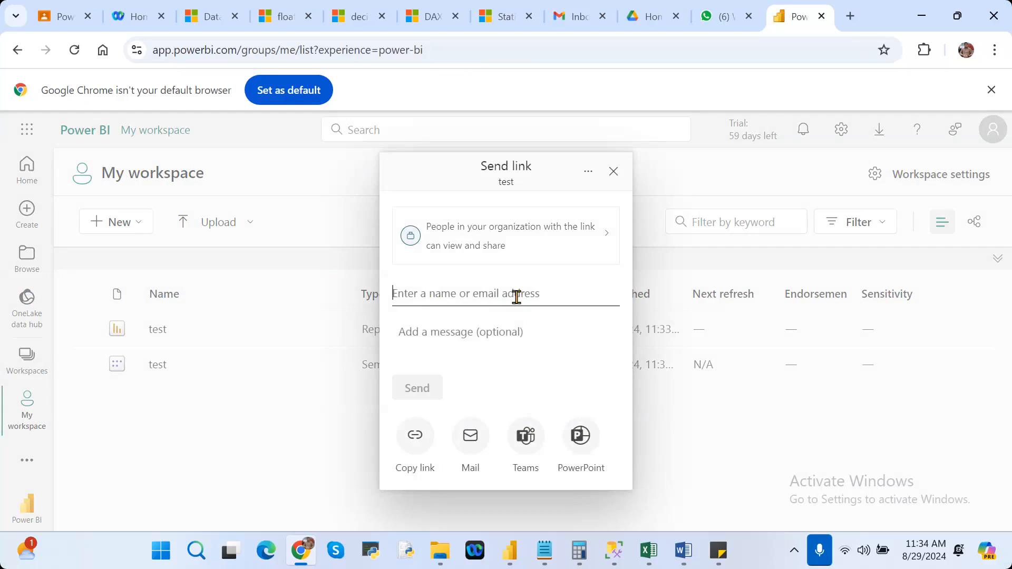
text(vijay)
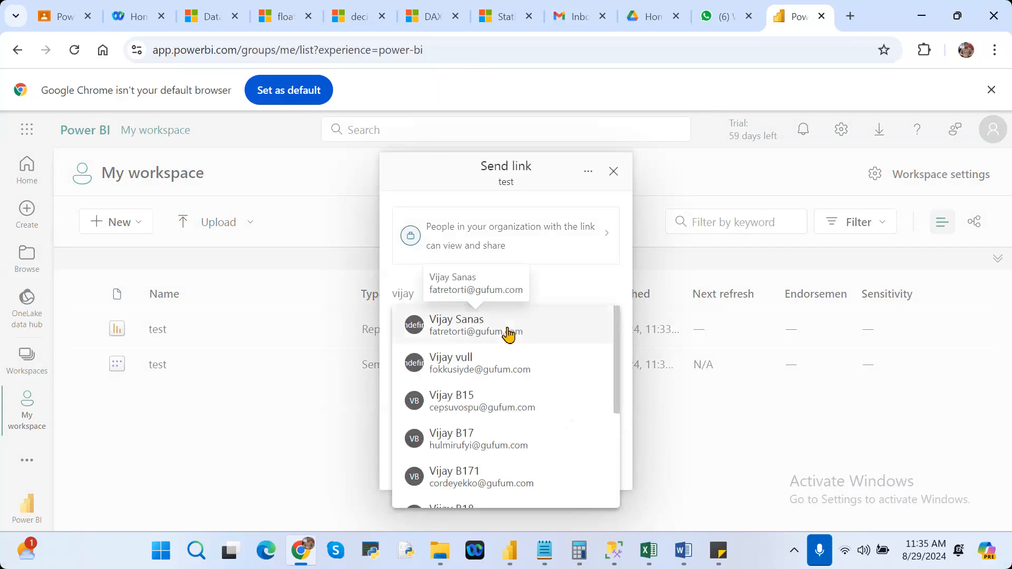
click(507, 332)
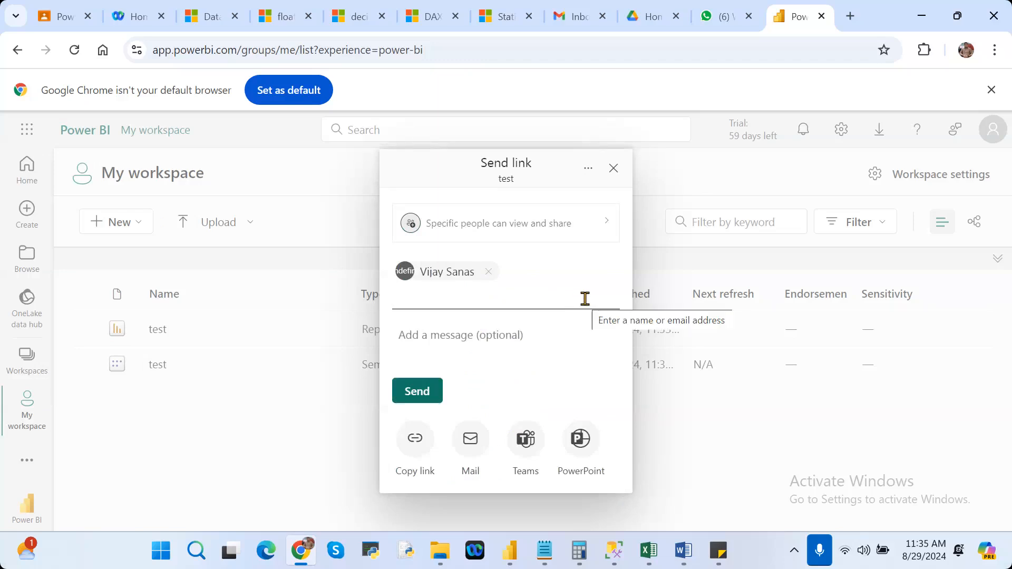
Step: Send the test report link and close the 'Link to test sent' confirmation
click(433, 399)
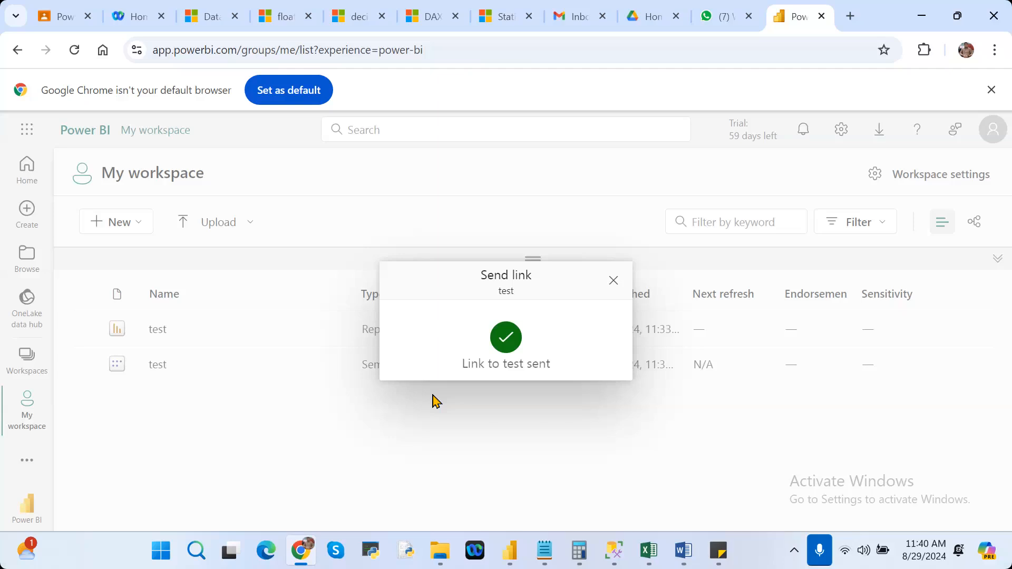
click(614, 281)
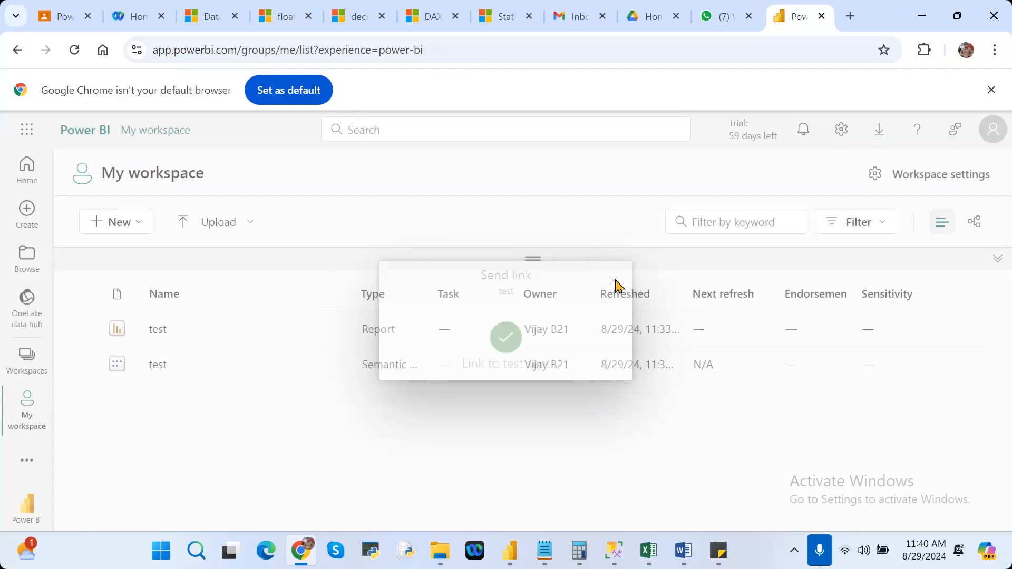
Step: Open the test report and point to File > Embed report
click(157, 331)
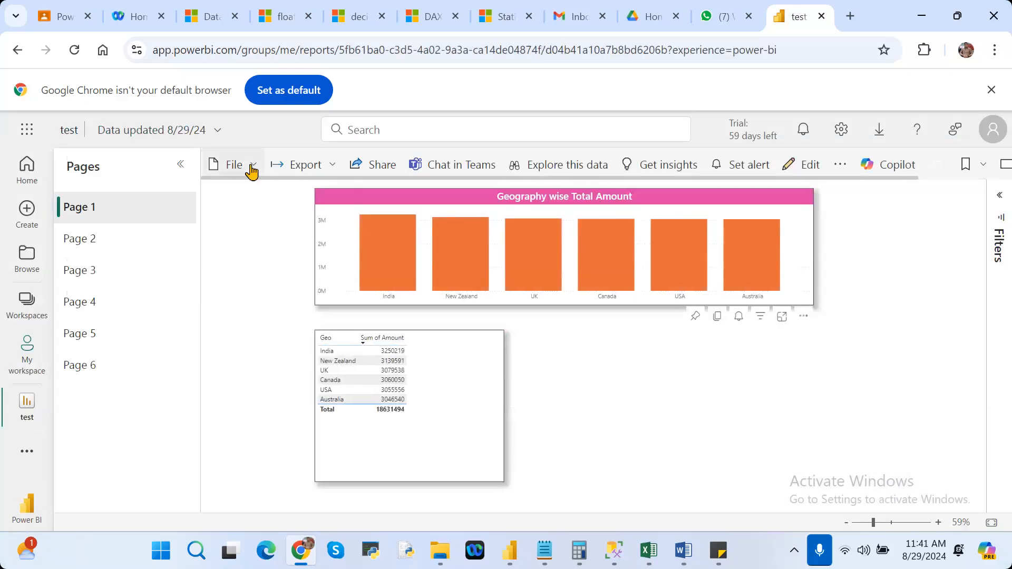
click(252, 168)
mouse_move(274, 308)
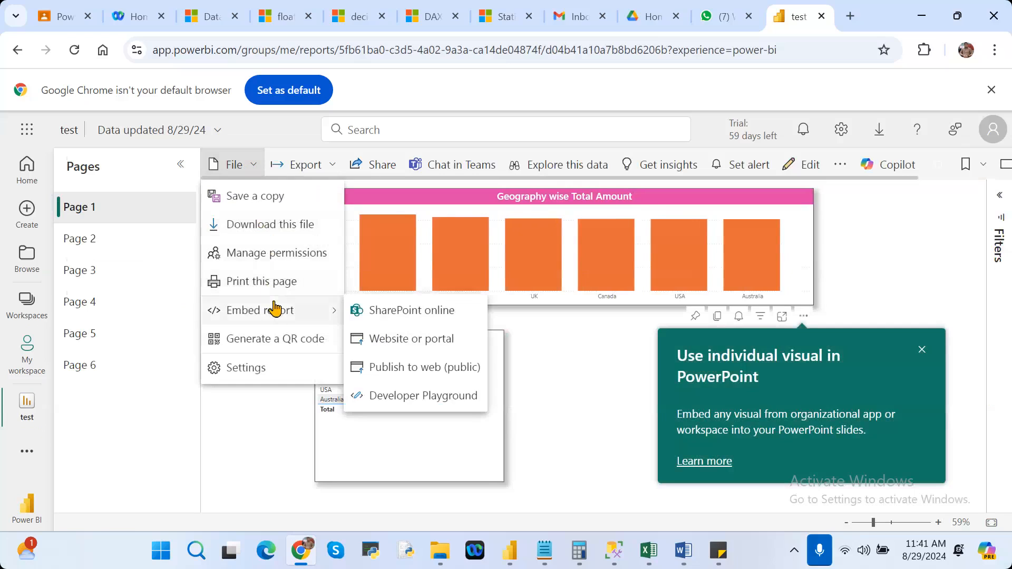
Step: Generate the 'Website or portal' embed link and iframe code for the test report, selecting the full embed link
click(410, 339)
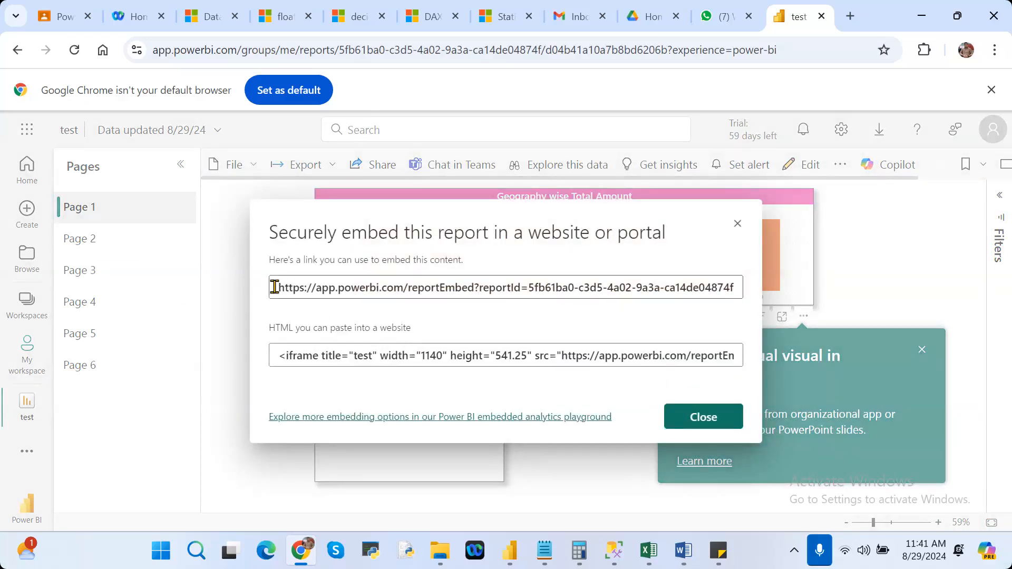
drag(274, 287, 639, 293)
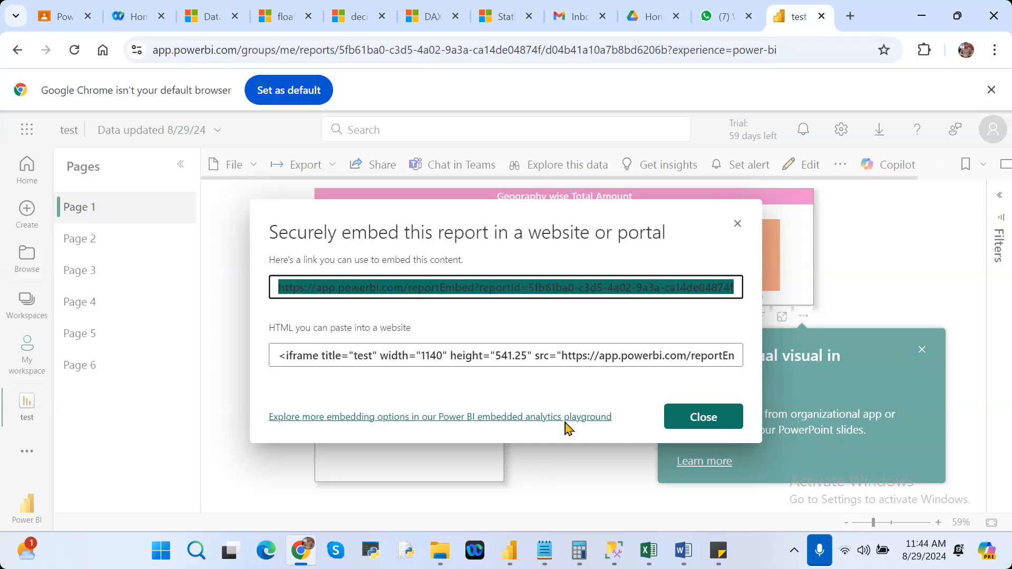
click(646, 12)
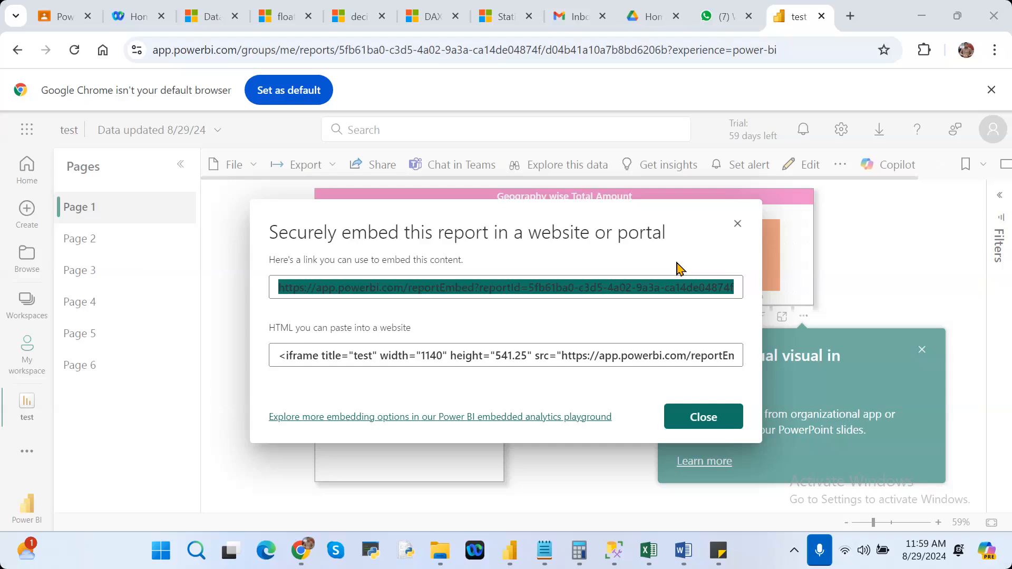
Step: Bring Skype to the front from the taskbar, leaving the embed code dialog in the browser
click(343, 559)
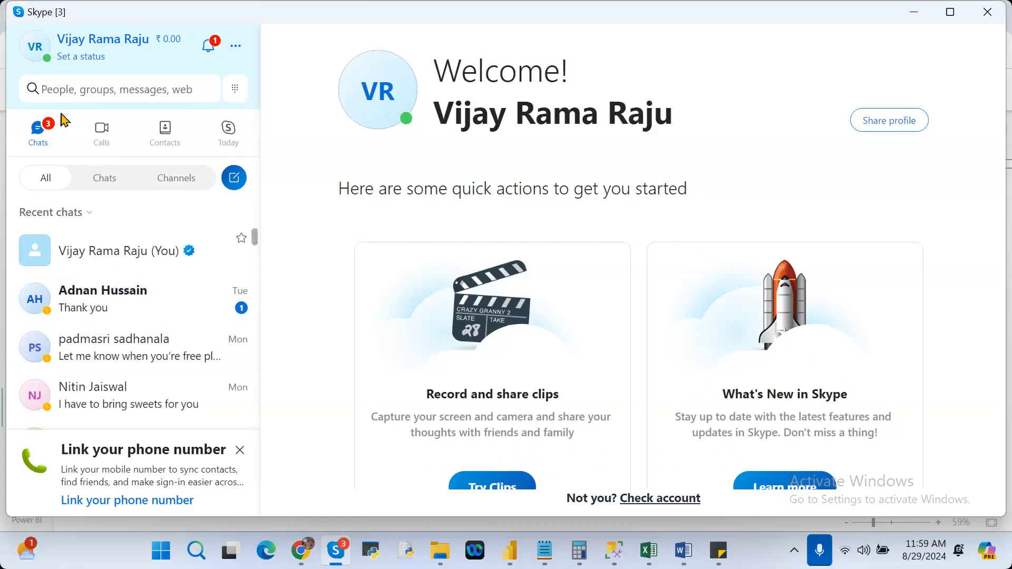
Step: Check the unread 'Thank you' chat, then open the chat asking when you're free to call
click(118, 314)
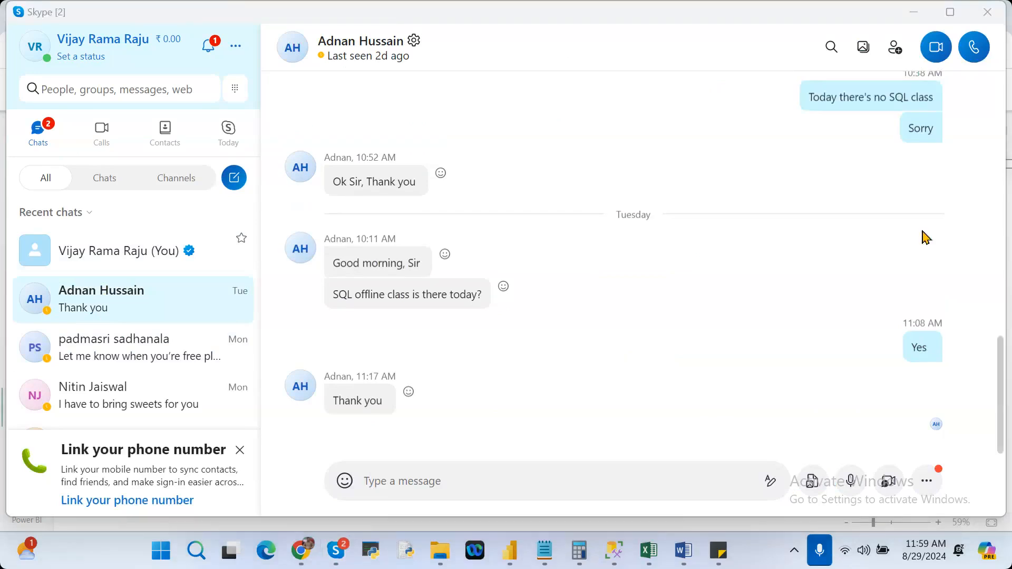
click(103, 341)
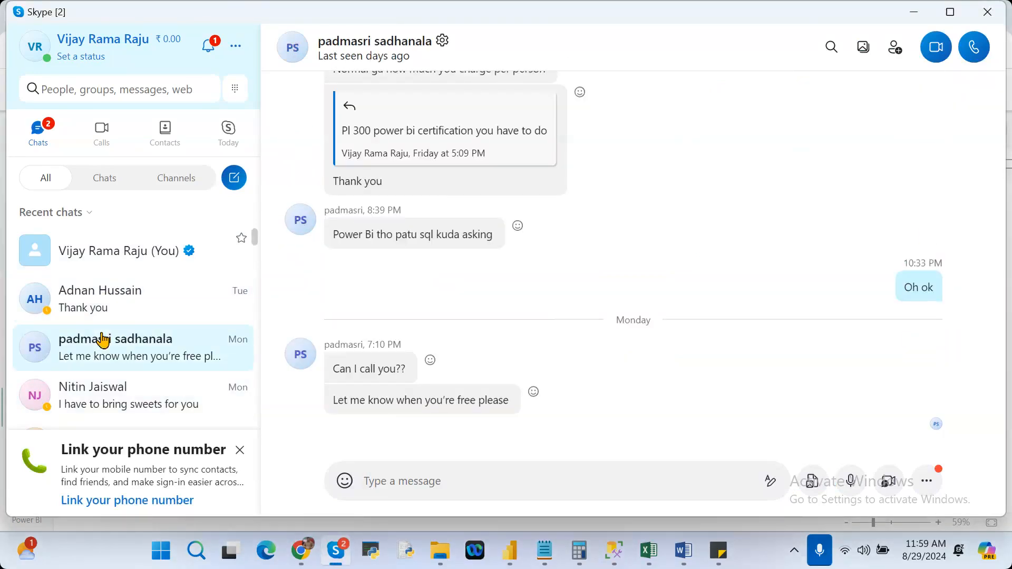
drag(253, 239, 254, 247)
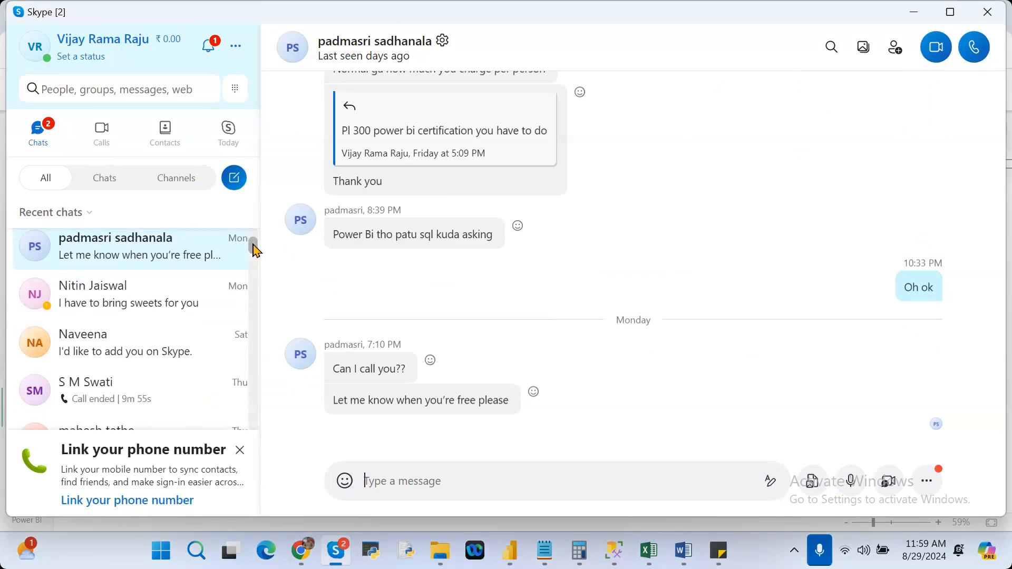
drag(253, 245, 253, 231)
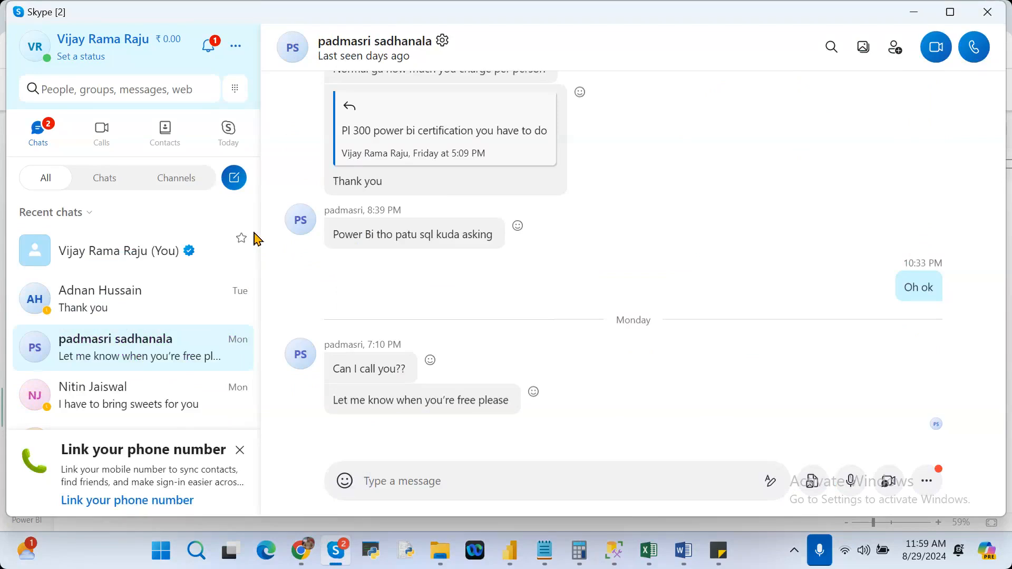
Step: Return from Skype to the 'test' Power BI Desktop window showing the publish result
click(485, 16)
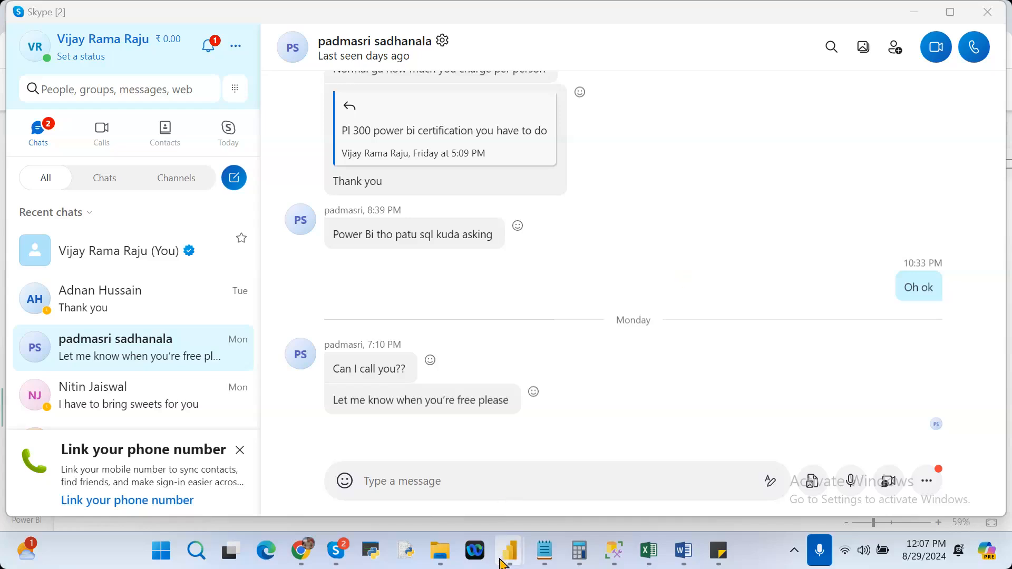
mouse_move(501, 563)
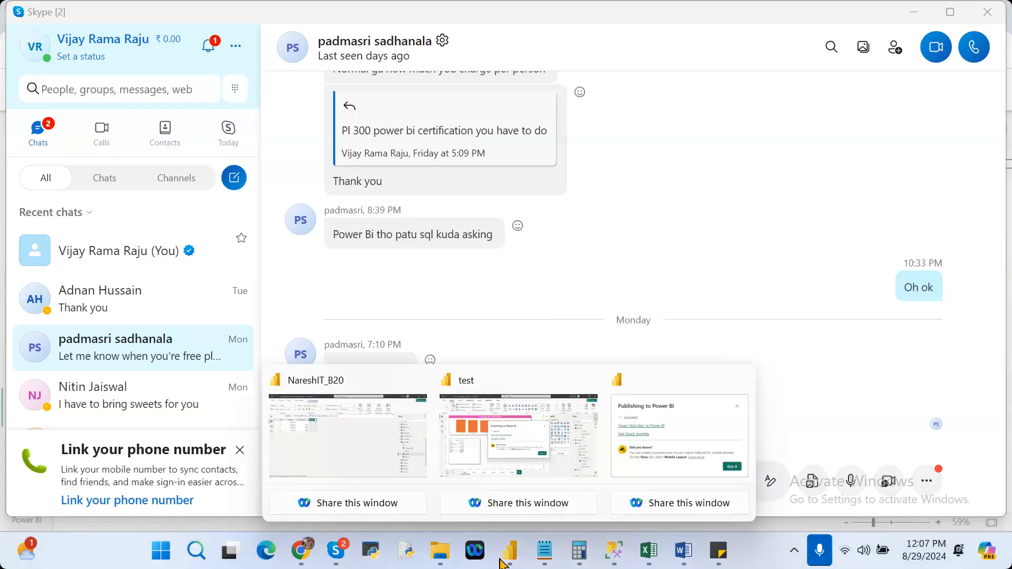
click(501, 448)
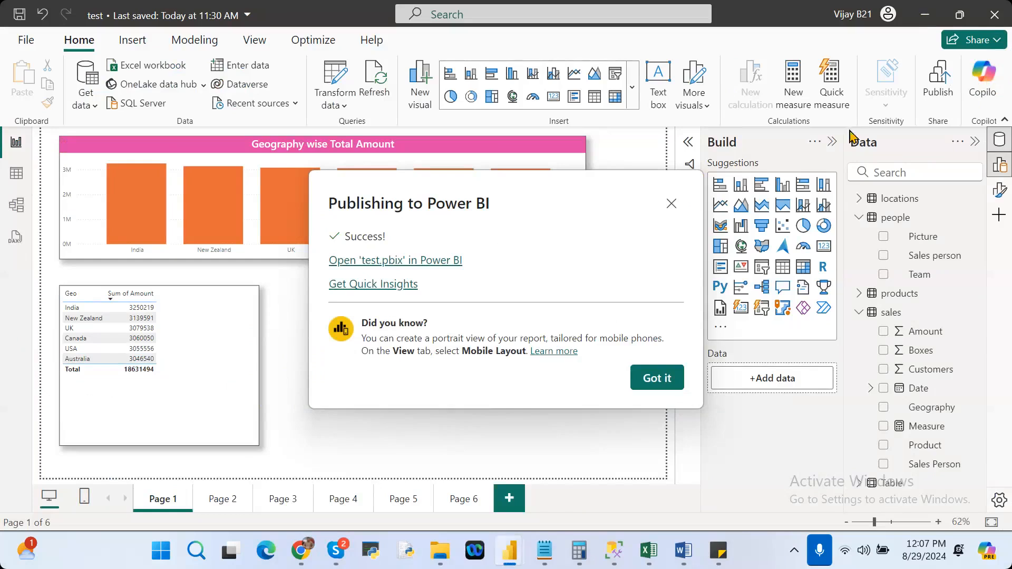
Step: Close the 'Publishing to Power BI' success dialog to reveal Page 1's chart and table
click(670, 205)
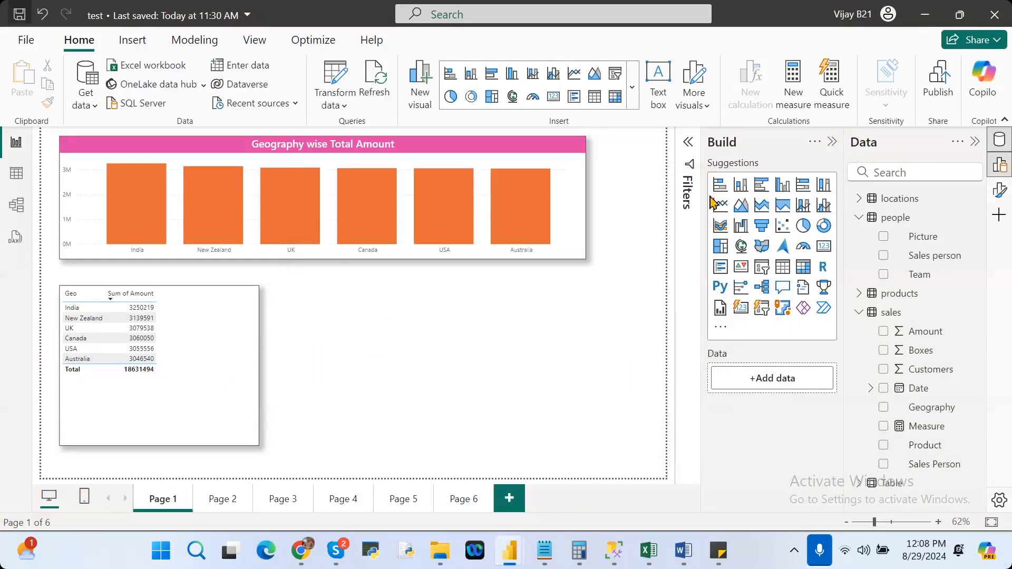
Step: Open Copilot from the Home ribbon; it reports no compatible workspace is available
click(982, 84)
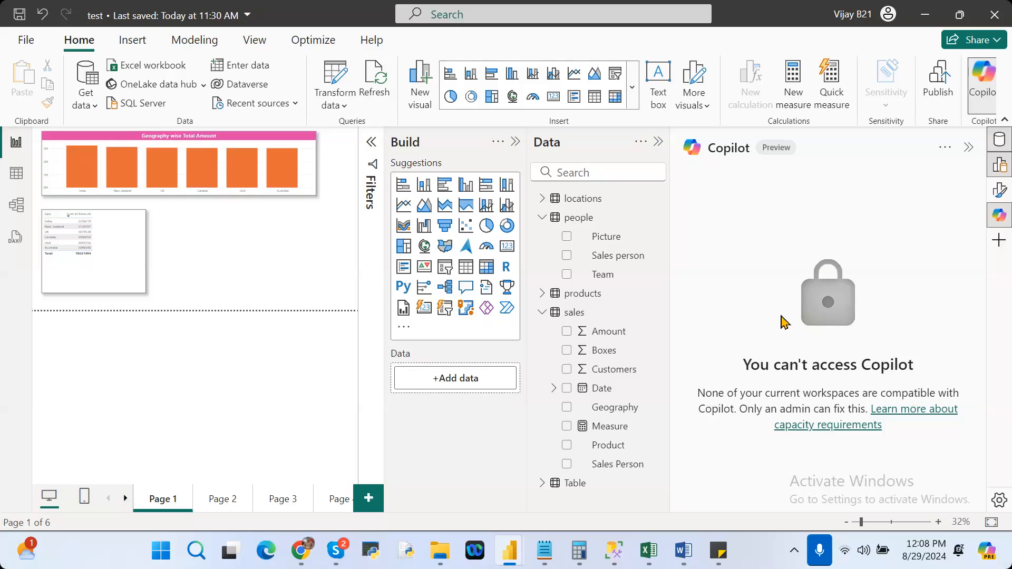
Step: Collapse the Copilot pane and return focus to the Page 1 report canvas
click(969, 148)
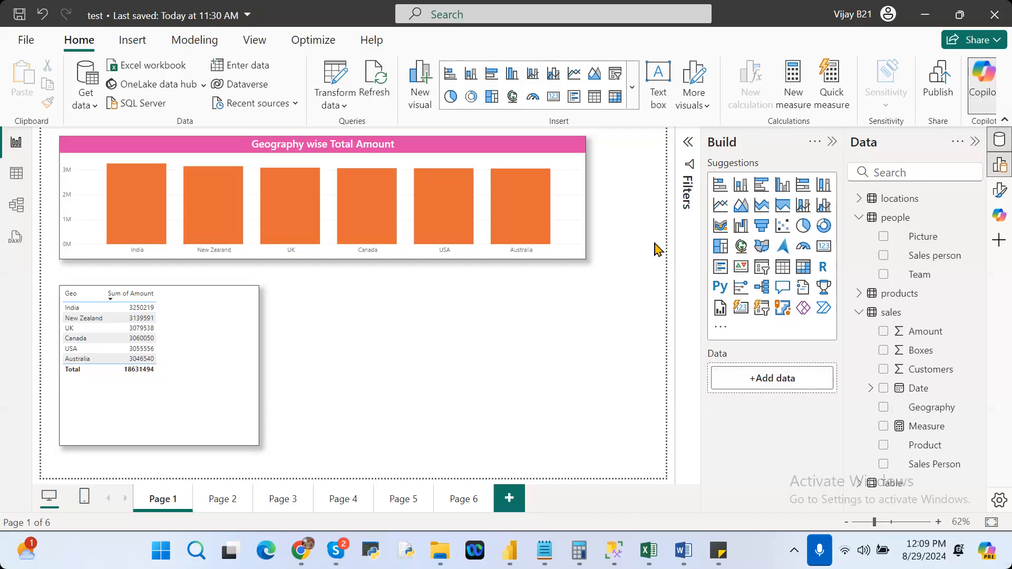
click(328, 408)
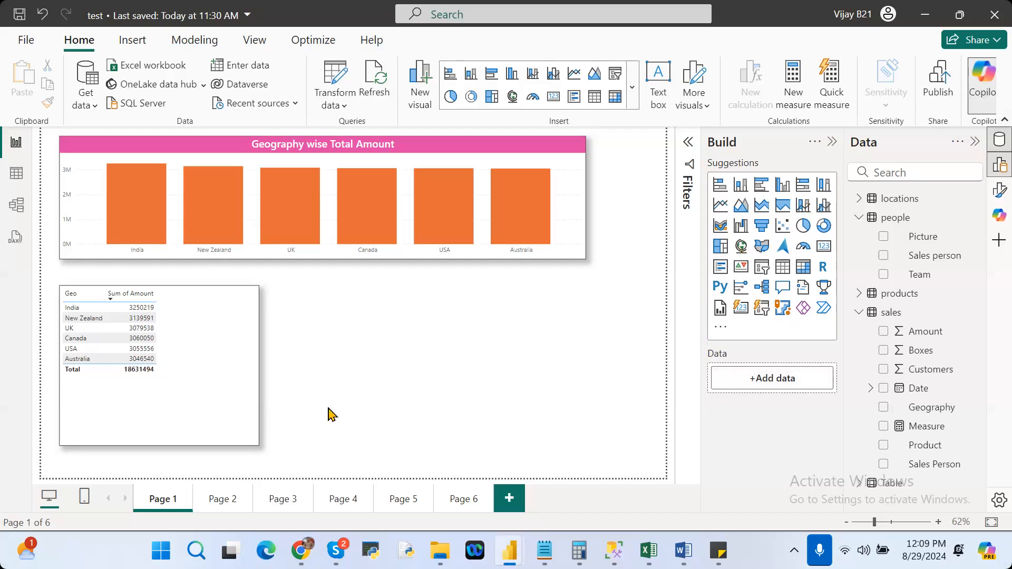